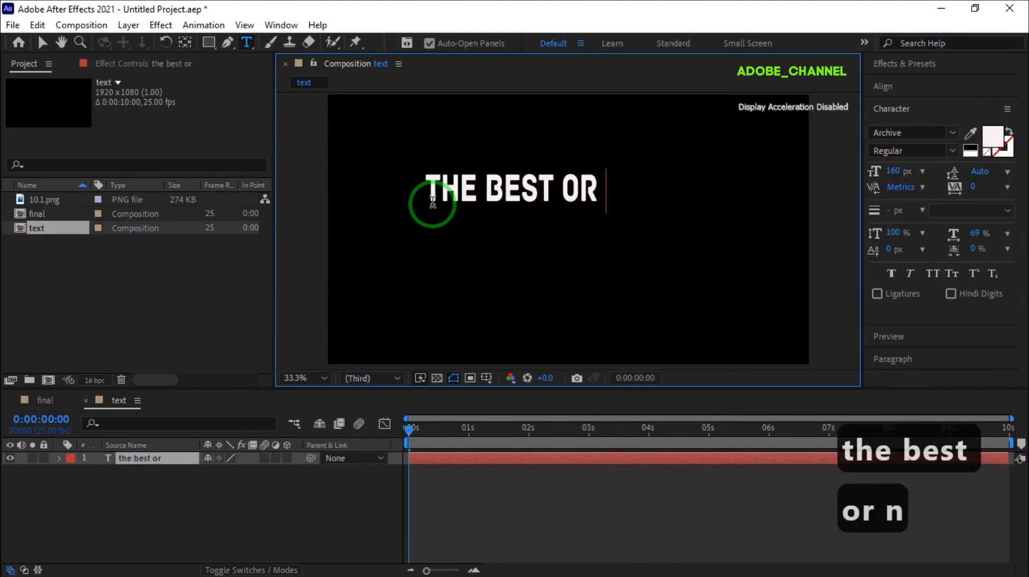
Complete the text layer as "the best or nothing." and centre it horizontally and vertically in the composition
{"action": "type", "text": "r nothing"}
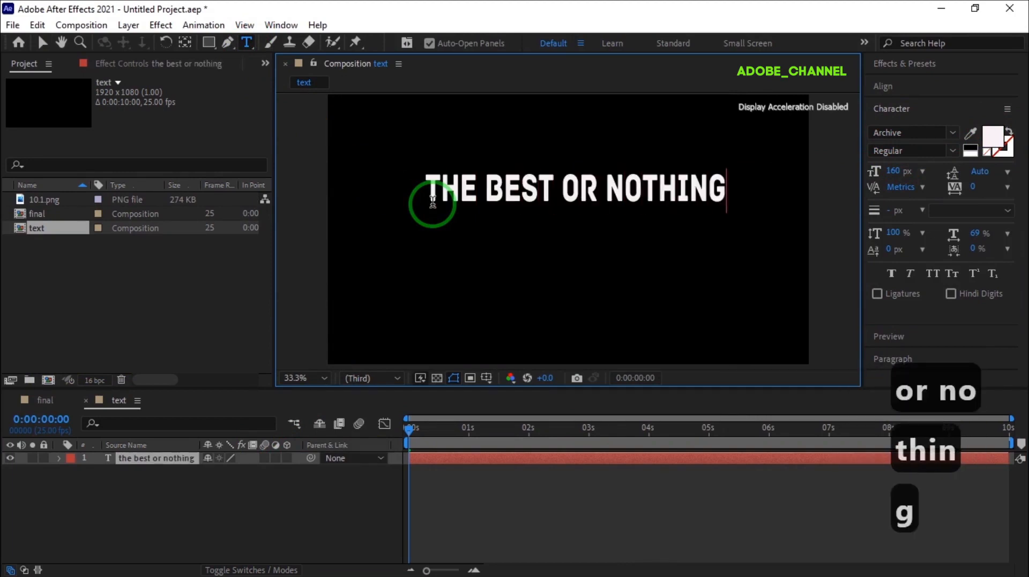
{"action": "left_click", "coordinate": [921, 89]}
{"action": "left_click", "coordinate": [903, 124]}
{"action": "left_click", "coordinate": [979, 126]}
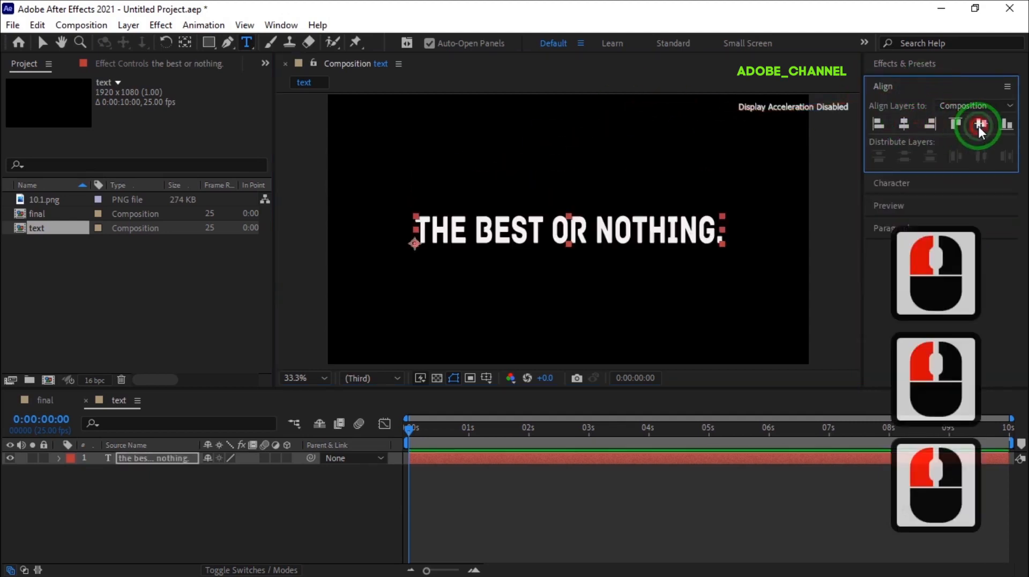
Set a Position keyframe for the centred slogan text at 0:00:01:16
{"action": "left_click", "coordinate": [134, 459]}
{"action": "key", "text": "p"}
{"action": "left_click", "coordinate": [51, 417]}
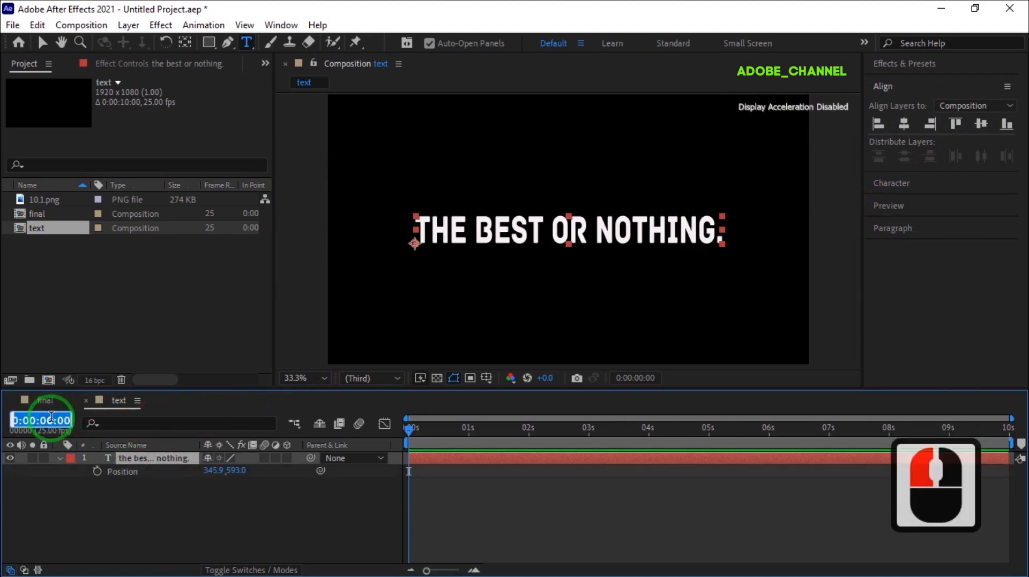
{"action": "type", "text": "116"}
{"action": "key", "text": "Return"}
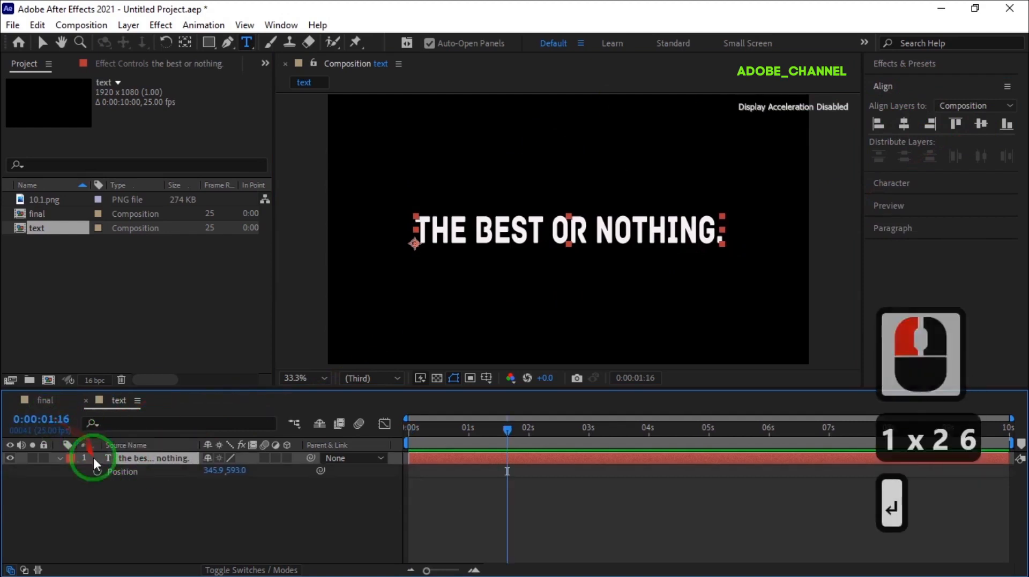
{"action": "left_click", "coordinate": [97, 471]}
At 0:00:00:15, move the slogan straight up out of the frame to a Position of about 340, -31
{"action": "left_click", "coordinate": [50, 420]}
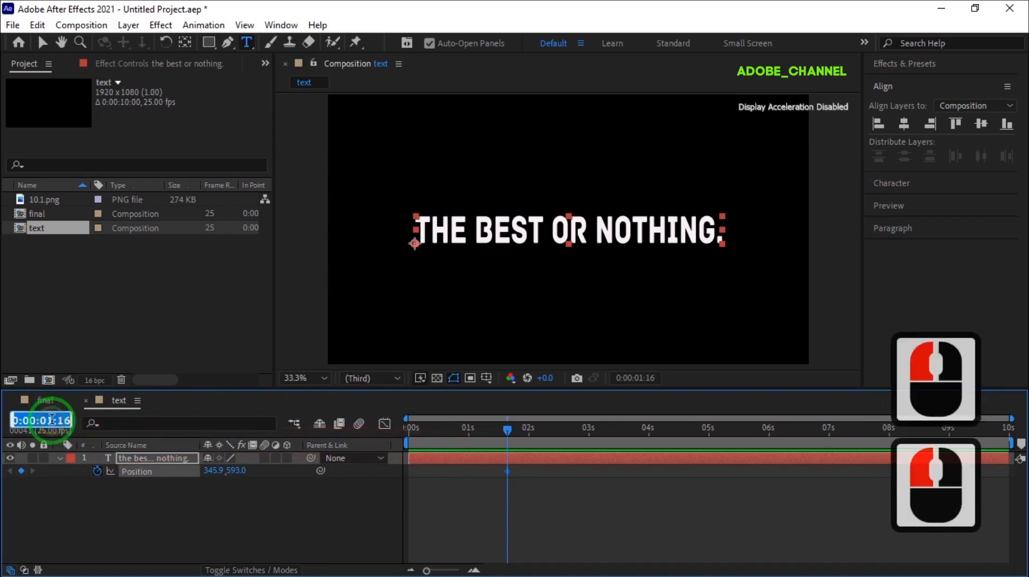
{"action": "type", "text": "15"}
{"action": "key", "text": "Return"}
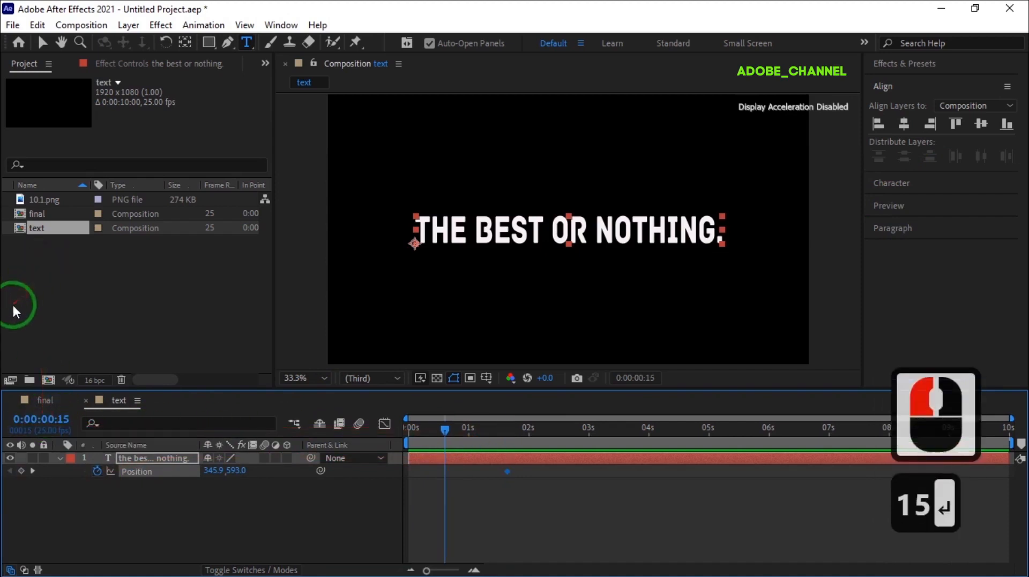
{"action": "scroll", "coordinate": [569, 268], "scroll_direction": "down", "scroll_amount": 2}
{"action": "left_click", "coordinate": [44, 45]}
{"action": "left_click_drag", "start_coordinate": [570, 233], "coordinate": [569, 153]}
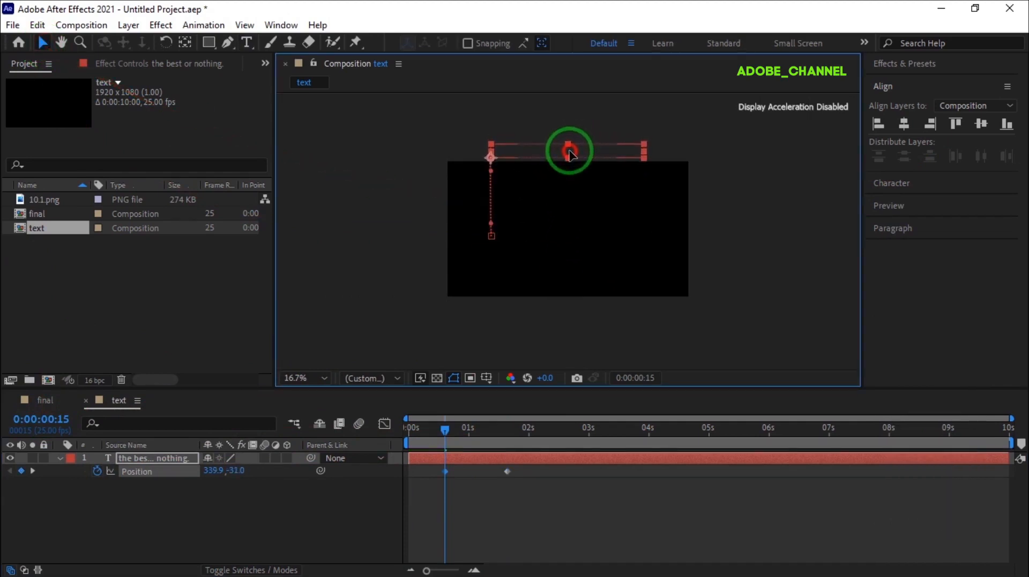
Add a Position keyframe at 0:00:02:18 that holds the slogan at the centre of the frame
{"action": "left_click", "coordinate": [52, 421]}
{"action": "type", "text": "218"}
{"action": "key", "text": "Return"}
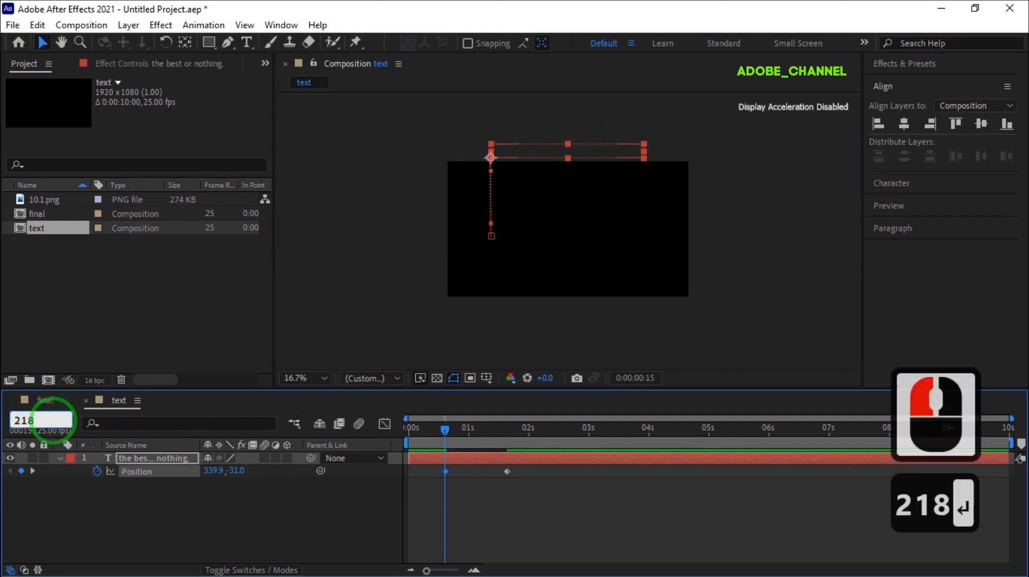
{"action": "left_click", "coordinate": [22, 471]}
At 0:00:03:18, move the slogan down below the frame to a Position of about 352, 1223, and preview the motion
{"action": "left_click", "coordinate": [43, 418]}
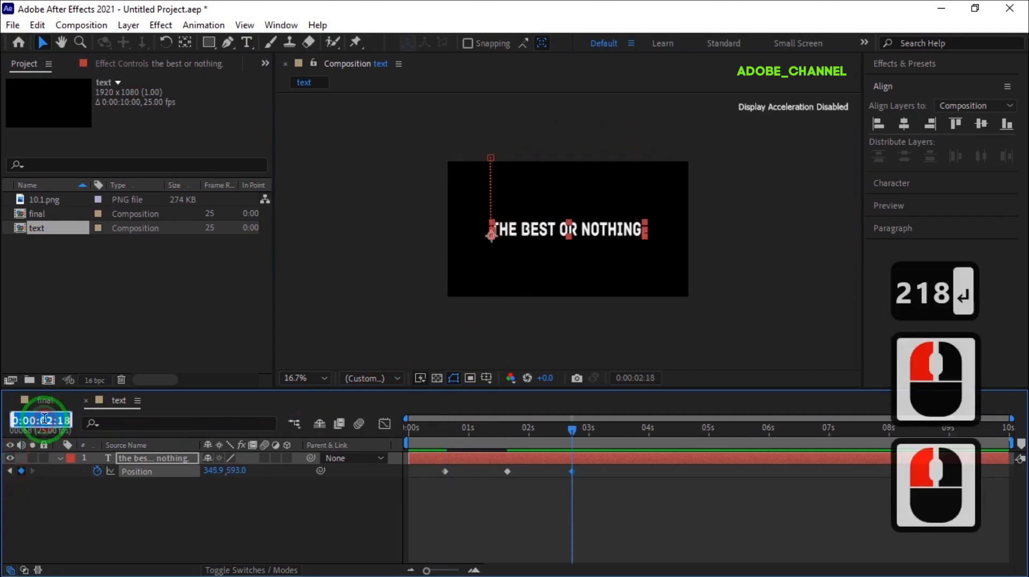
{"action": "type", "text": "318"}
{"action": "key", "text": "Return"}
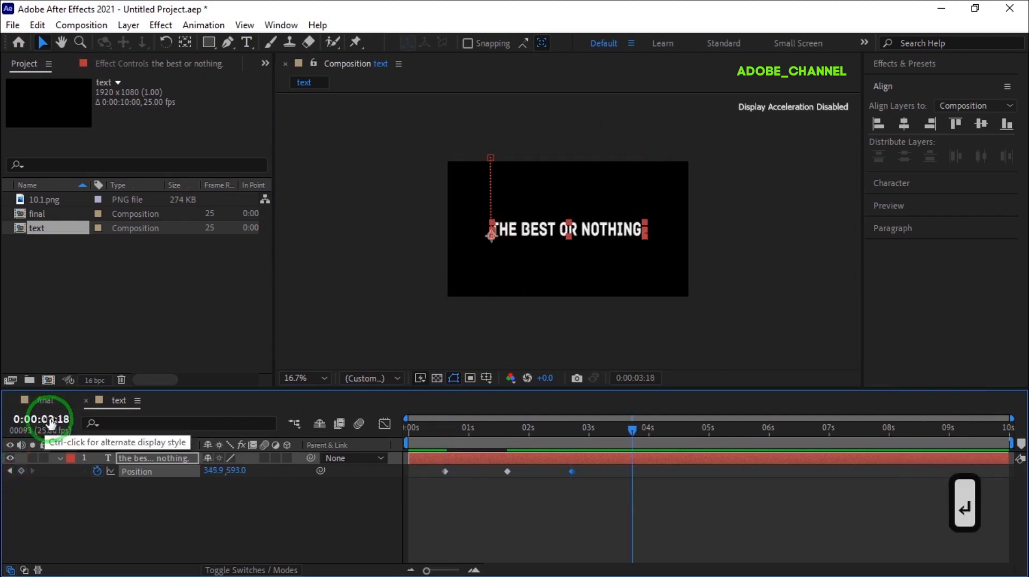
{"action": "left_click_drag", "start_coordinate": [565, 229], "coordinate": [556, 321]}
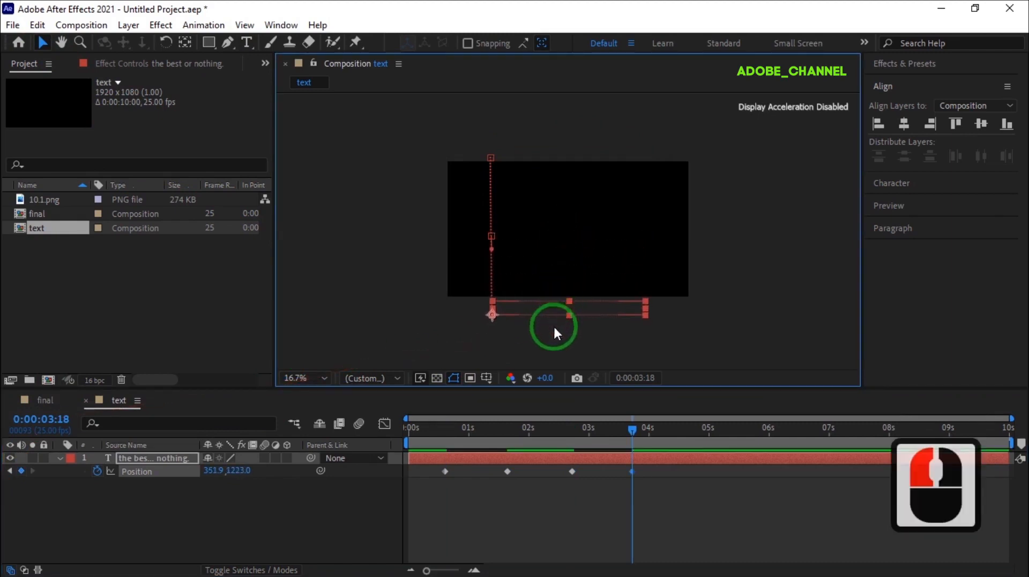
{"action": "left_click_drag", "start_coordinate": [602, 435], "coordinate": [631, 443]}
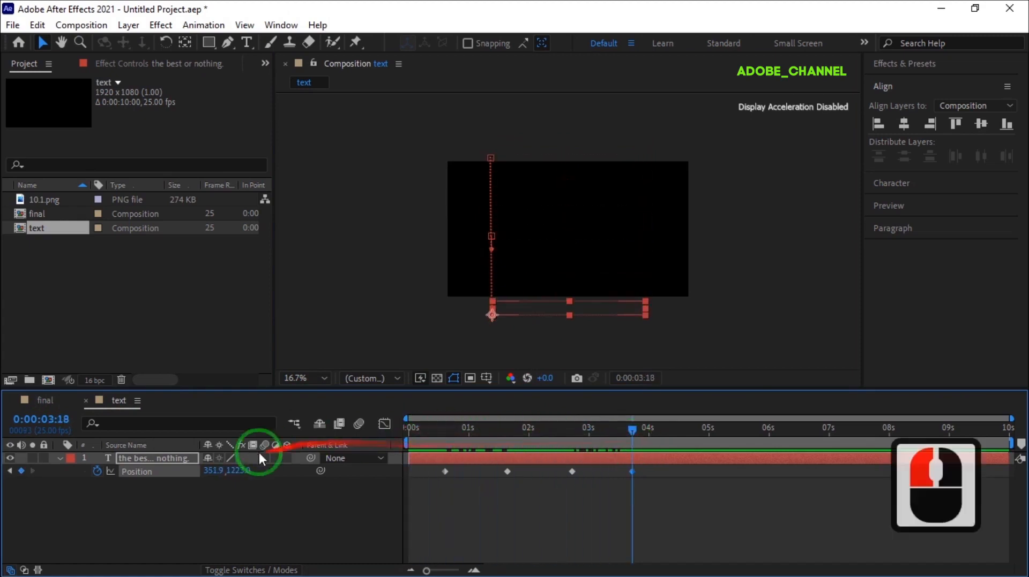
Add 10.1.png to the text composition beneath the slogan layer and set its scale to 80%
{"action": "left_click_drag", "start_coordinate": [51, 201], "coordinate": [80, 486]}
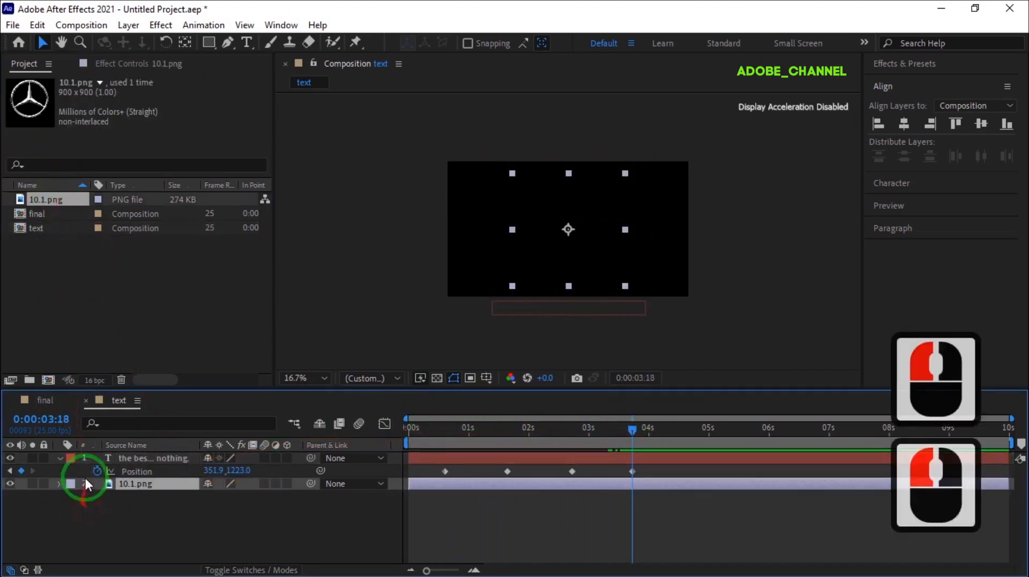
{"action": "key", "text": "s"}
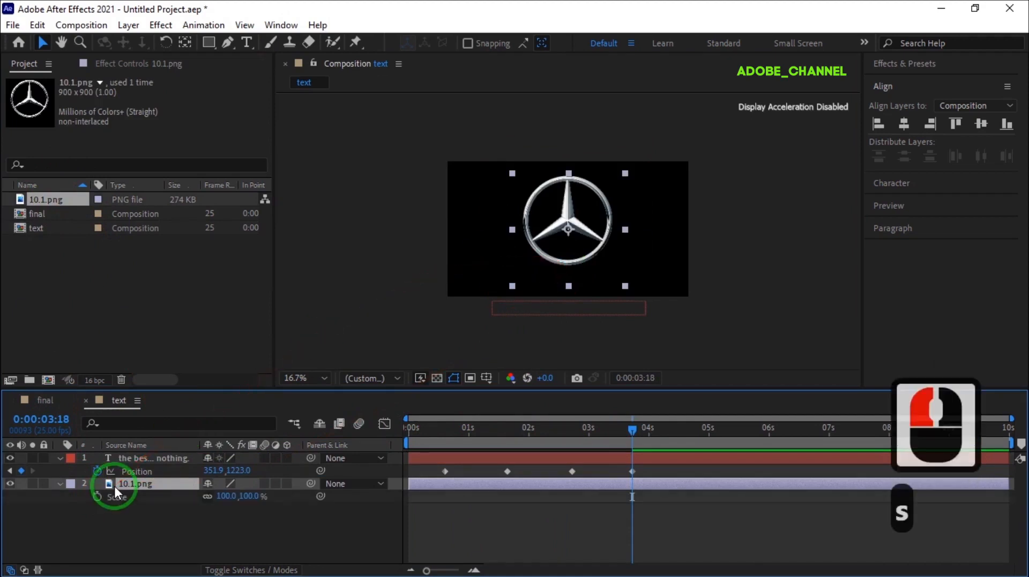
{"action": "left_click", "coordinate": [226, 497]}
{"action": "type", "text": "80"}
{"action": "key", "text": "Return"}
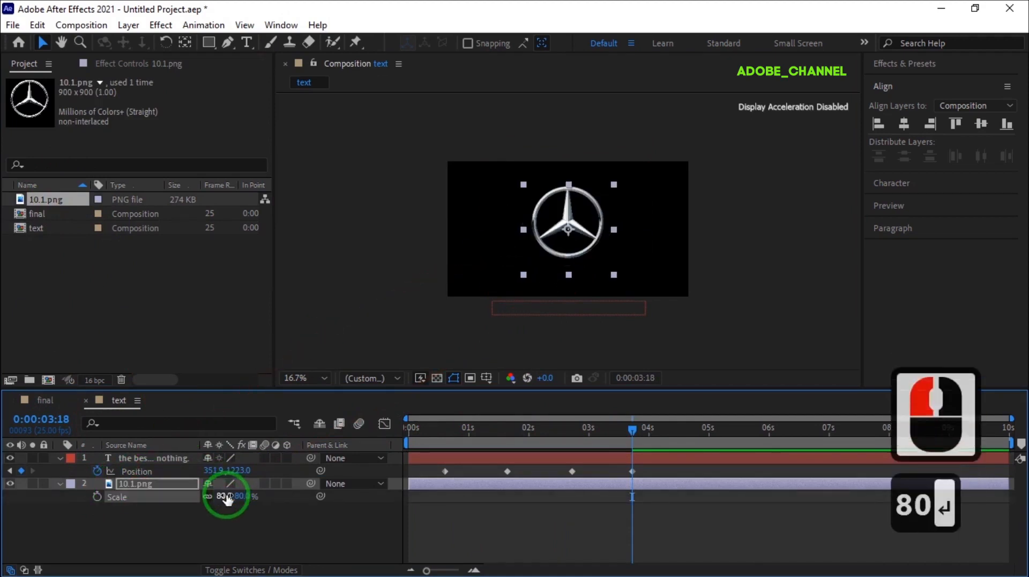
Set a Position keyframe for the 10.1.png logo at 0:00:05:18
{"action": "key", "text": "p"}
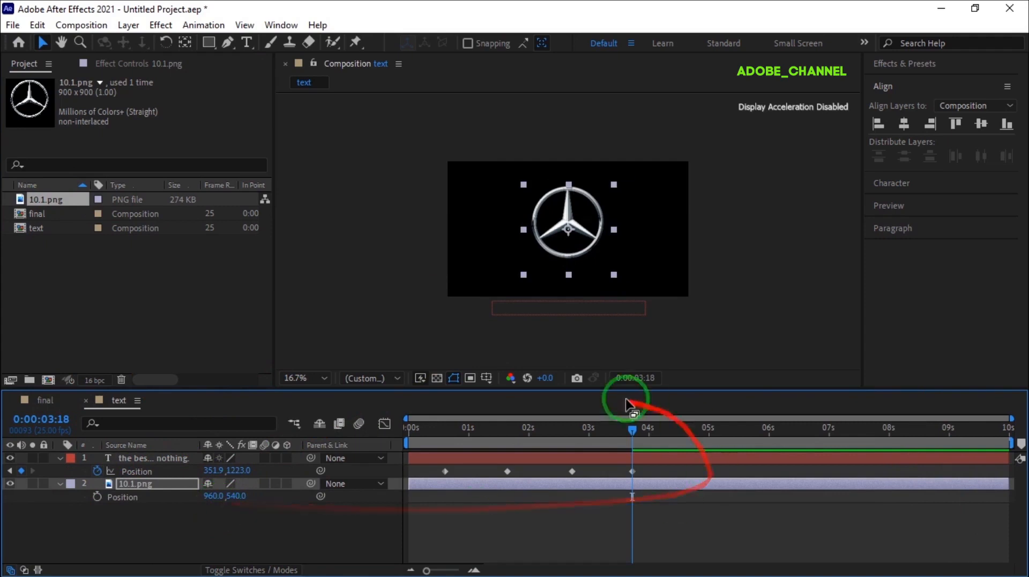
{"action": "left_click", "coordinate": [43, 421]}
{"action": "type", "text": "518"}
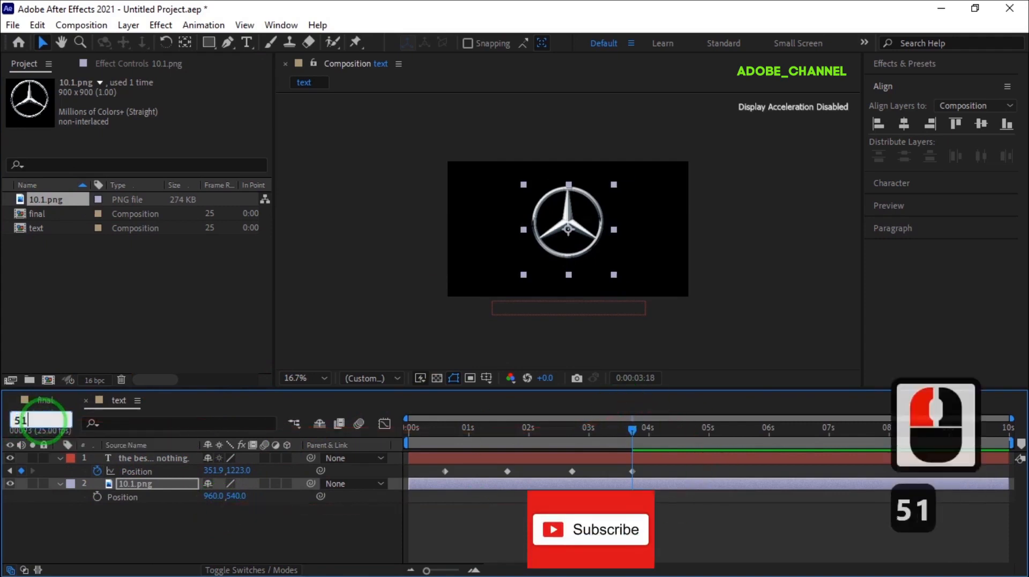
{"action": "key", "text": "Return"}
{"action": "left_click", "coordinate": [98, 497]}
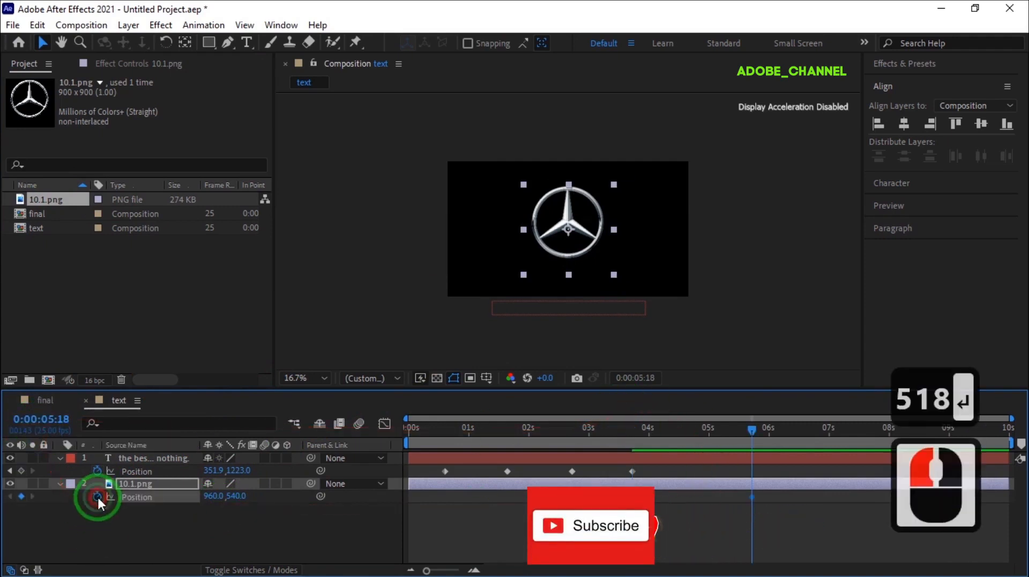
At 0:00:04:18, move the logo straight up above the frame and preview its entry through 0:00:05:18
{"action": "left_click", "coordinate": [48, 424]}
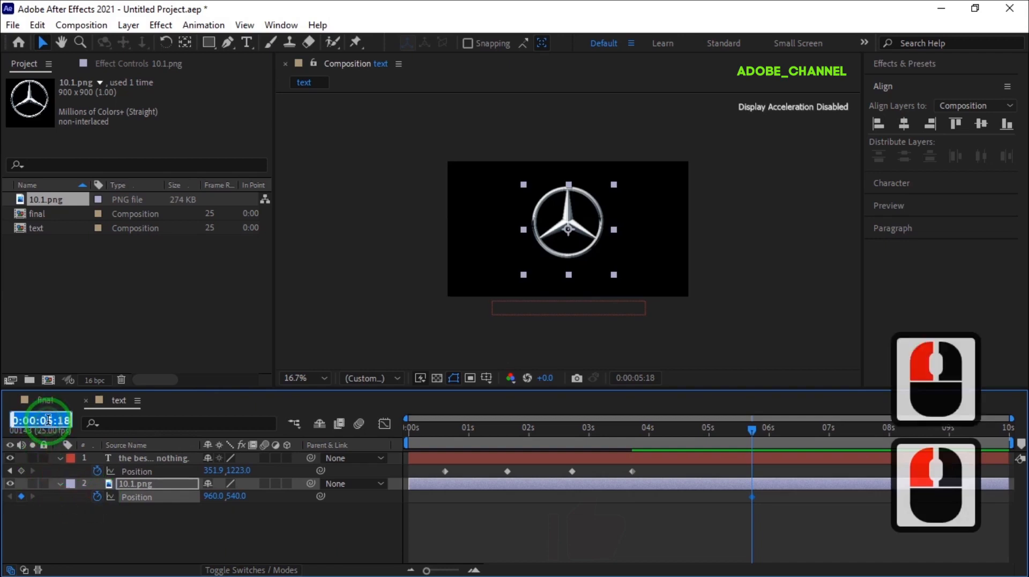
{"action": "type", "text": "418"}
{"action": "key", "text": "Return"}
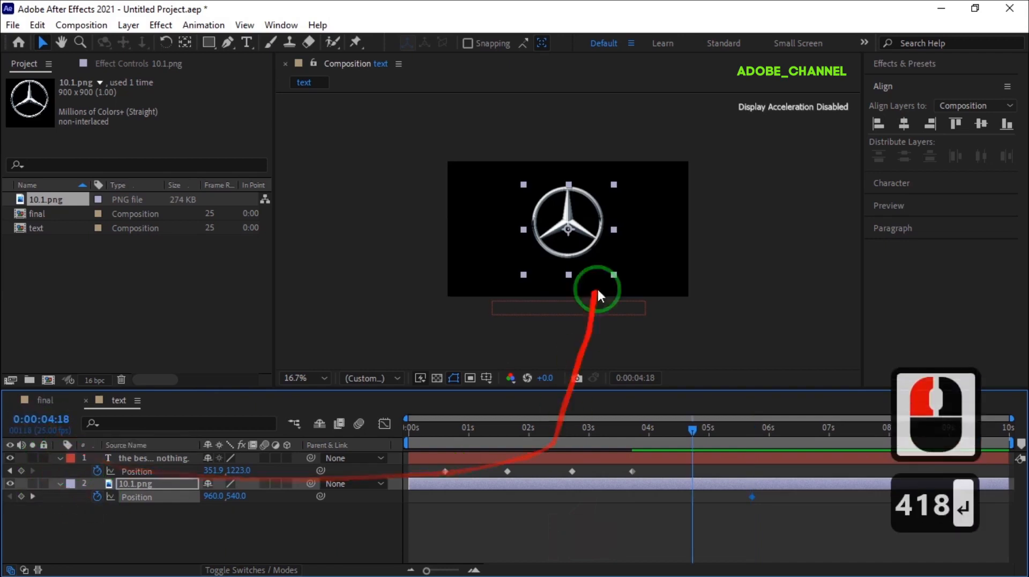
{"action": "left_click_drag", "start_coordinate": [568, 227], "coordinate": [578, 252]}
{"action": "left_click_drag", "start_coordinate": [692, 430], "coordinate": [752, 439]}
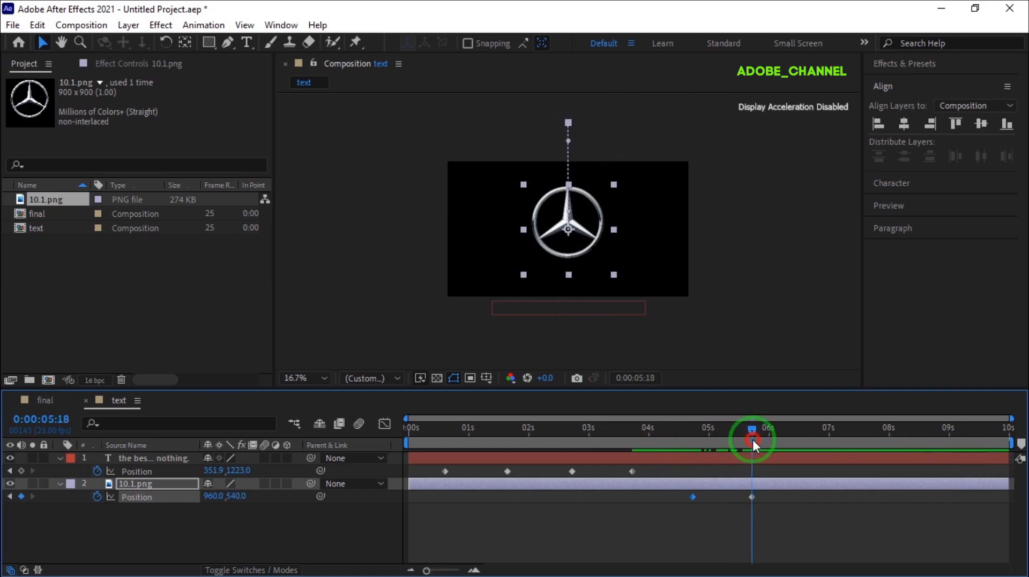
Create a "Mercedes-Benz" text layer in Baskerville Old Face beneath the logo in the frame
{"action": "left_click", "coordinate": [436, 477]}
{"action": "left_click", "coordinate": [246, 42]}
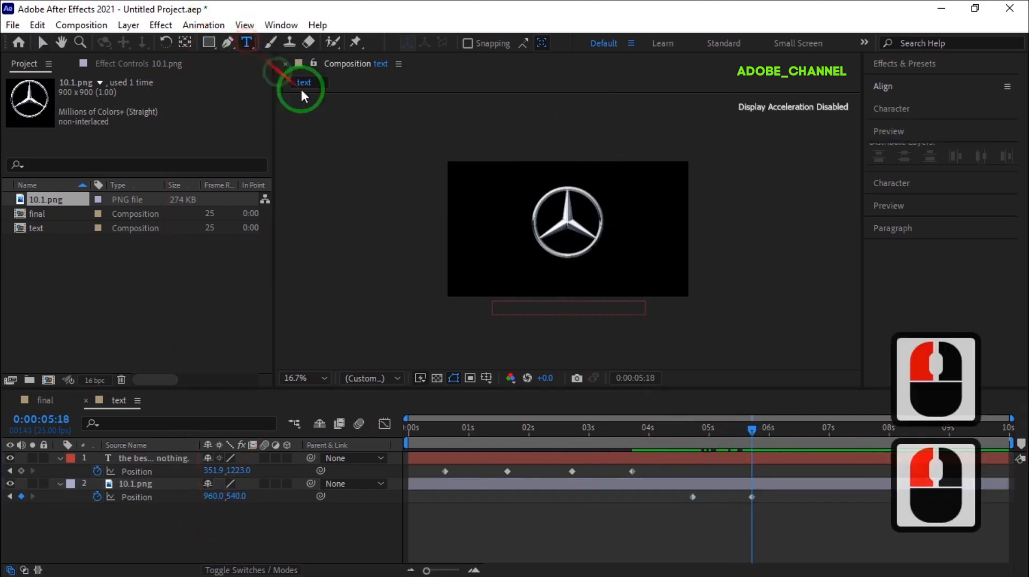
{"action": "scroll", "coordinate": [506, 271], "scroll_direction": "up", "scroll_amount": 2}
{"action": "left_click", "coordinate": [420, 313]}
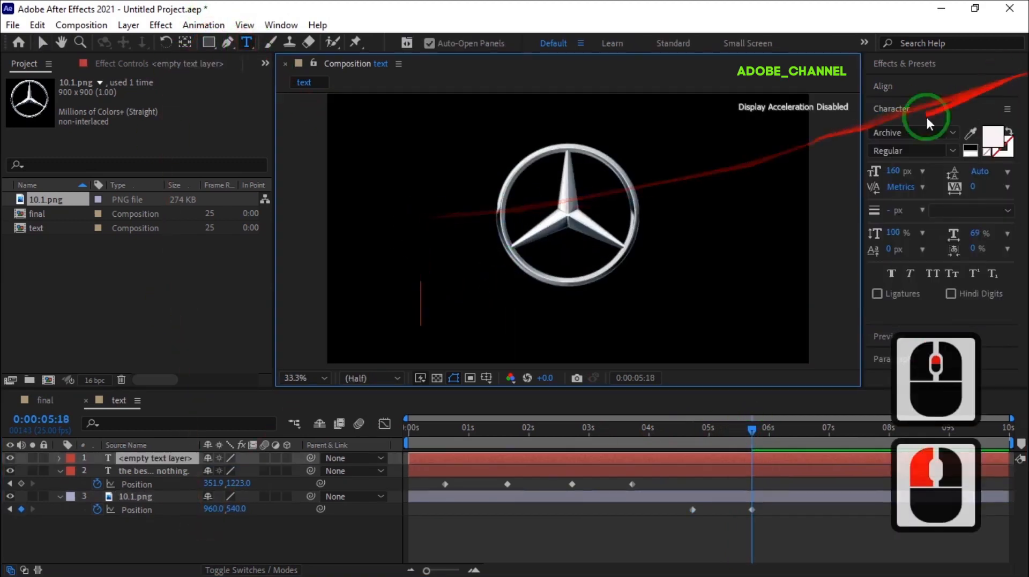
{"action": "left_click", "coordinate": [952, 133]}
{"action": "type", "text": "bas"}
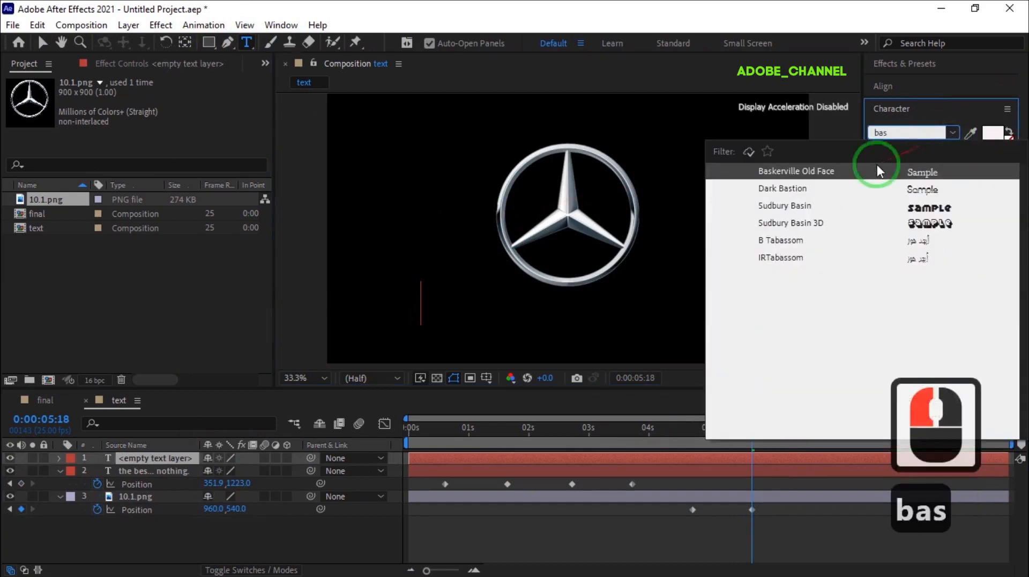
{"action": "left_click", "coordinate": [811, 169]}
{"action": "type", "text": "M"}
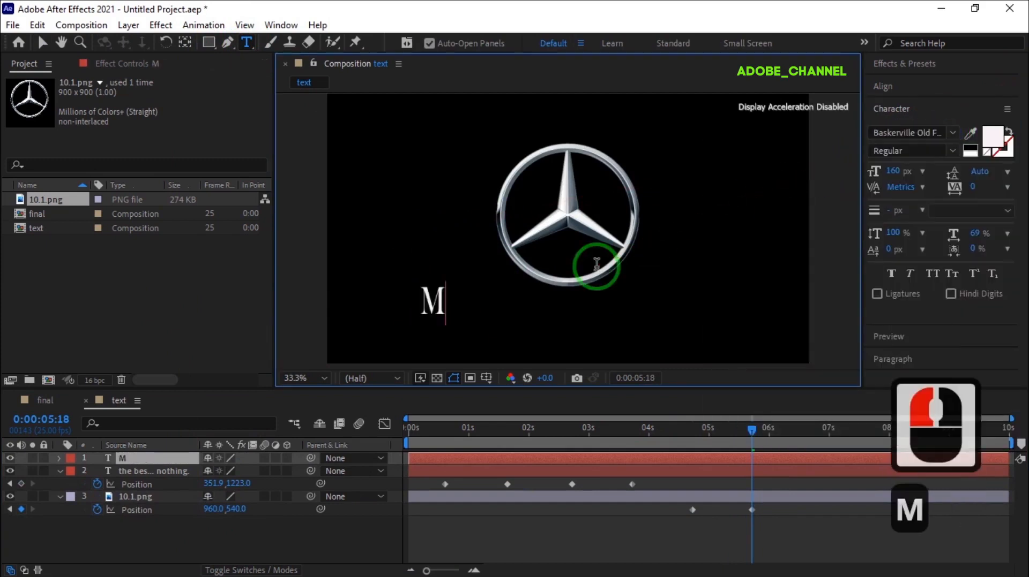
{"action": "type", "text": "ercede"}
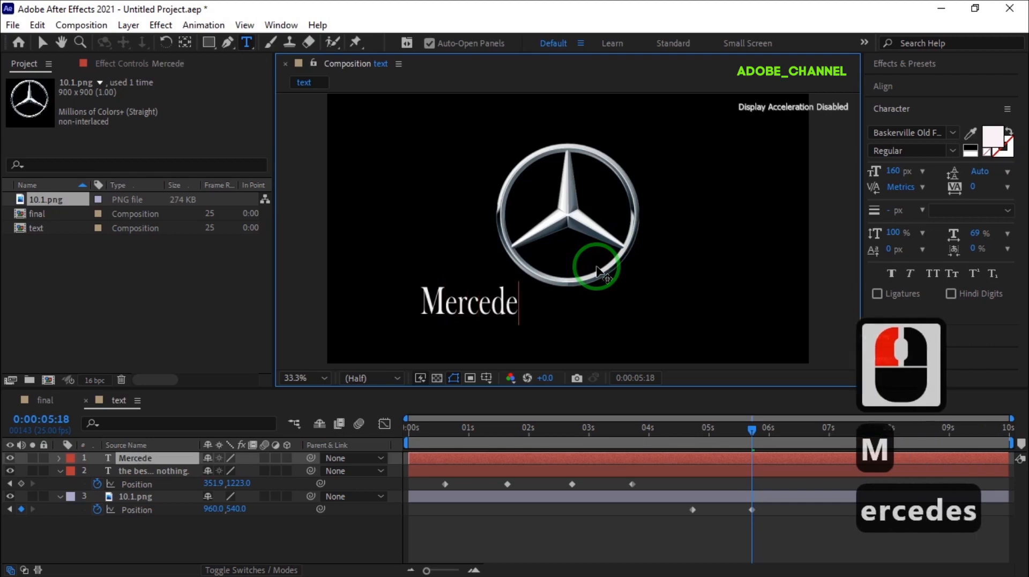
{"action": "type", "text": "s-Benz"}
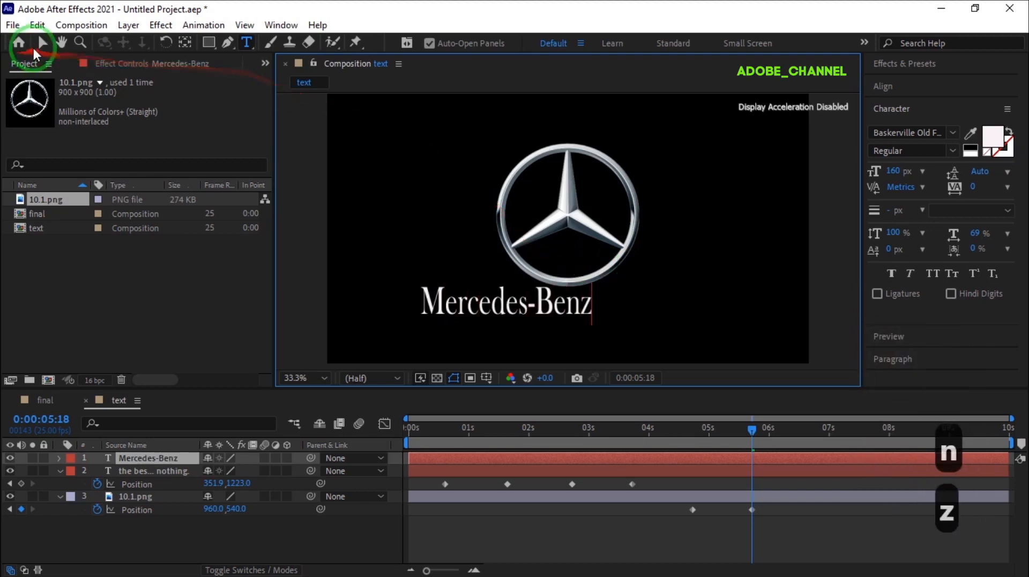
Move the Mercedes-Benz text's anchor point from its left end to the middle of the text
{"action": "left_click", "coordinate": [42, 42]}
{"action": "left_click", "coordinate": [184, 44]}
{"action": "left_click", "coordinate": [420, 314]}
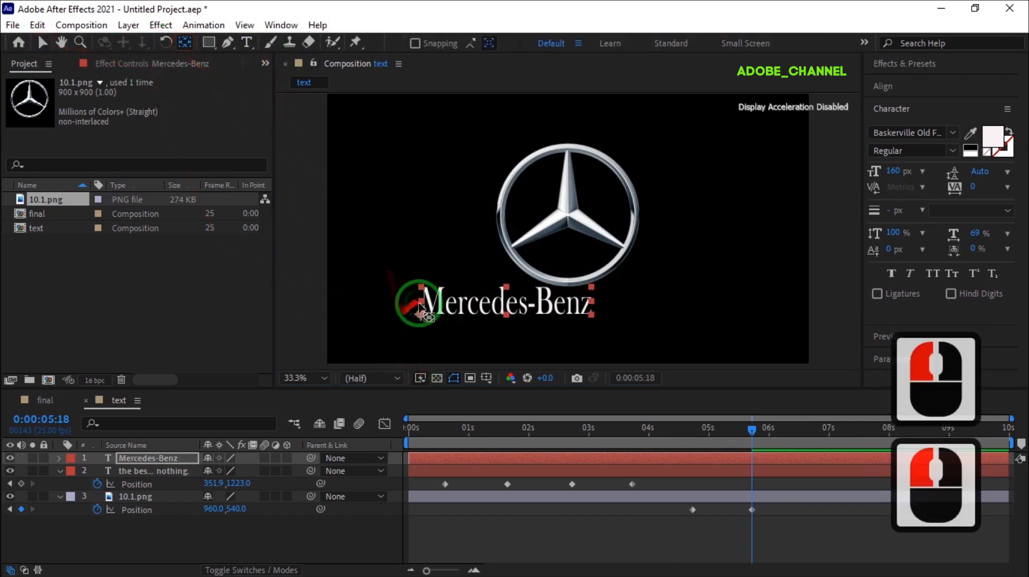
{"action": "left_click_drag", "start_coordinate": [421, 314], "coordinate": [498, 313]}
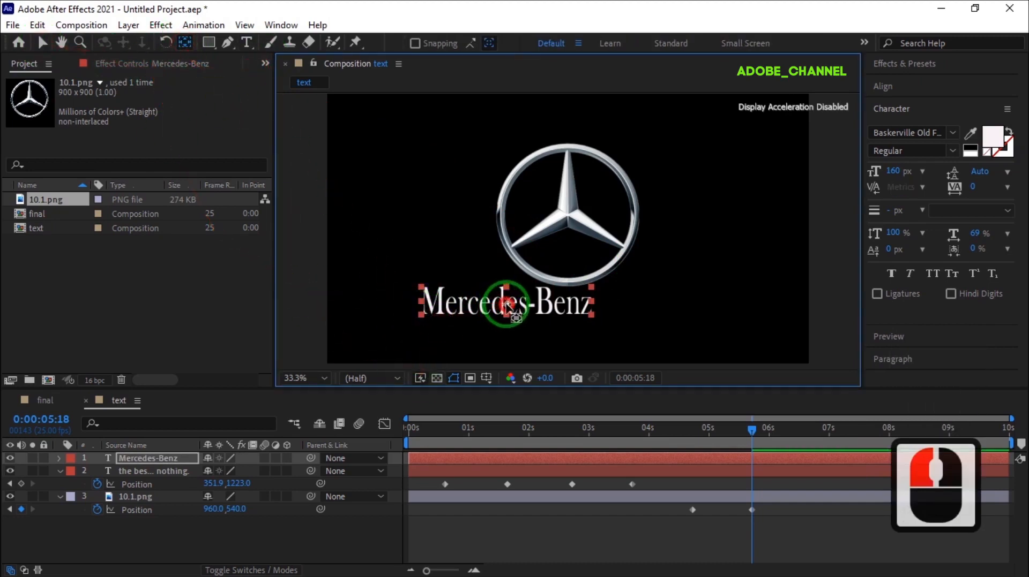
Enlarge the Mercedes-Benz text to 200 px and centre it under the logo at a Position of about 891, 921
{"action": "left_click", "coordinate": [42, 43]}
{"action": "left_click_drag", "start_coordinate": [489, 315], "coordinate": [547, 322]}
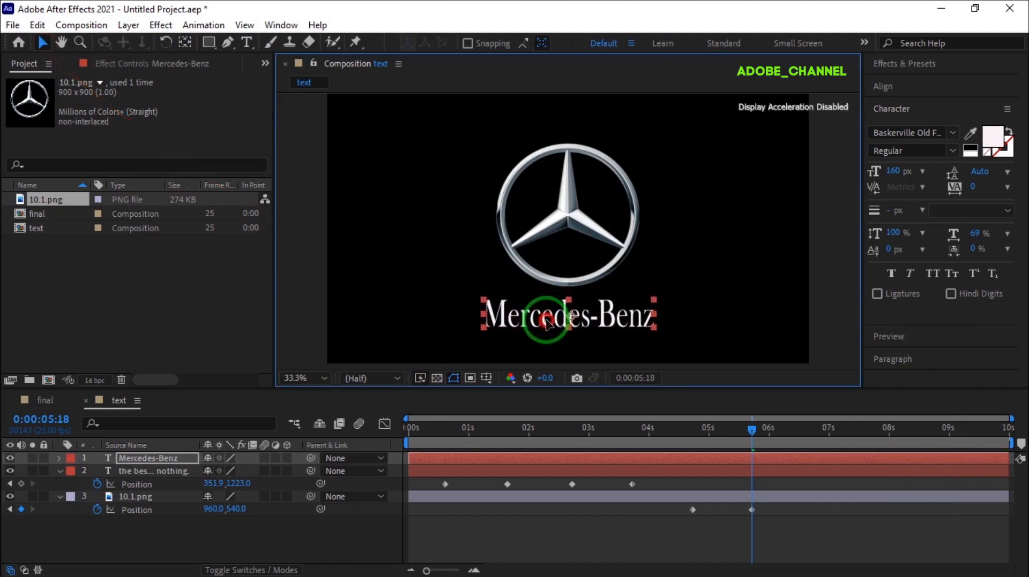
{"action": "left_click_drag", "start_coordinate": [902, 172], "coordinate": [923, 174]}
{"action": "left_click_drag", "start_coordinate": [610, 313], "coordinate": [592, 323]}
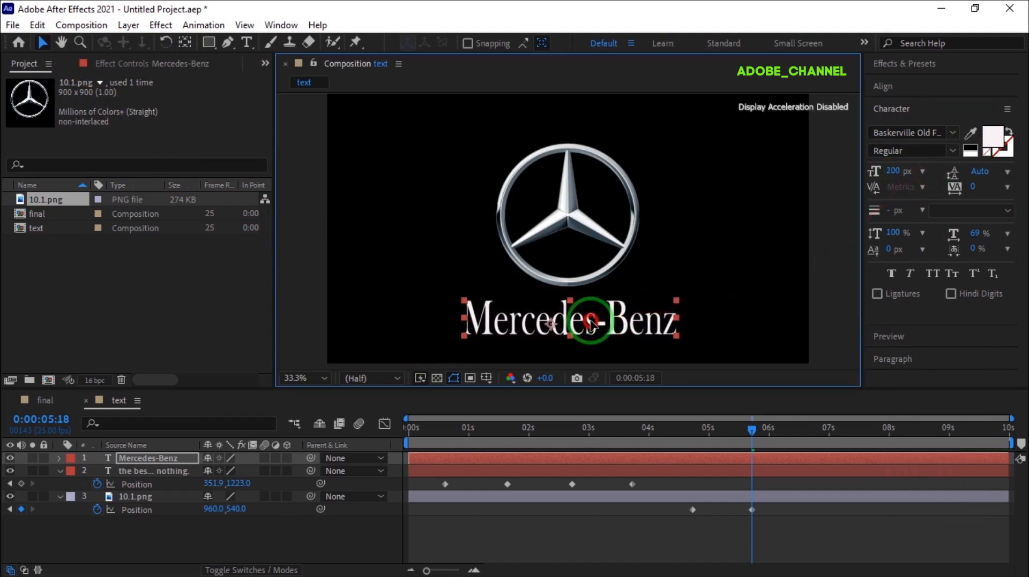
Reorder the Mercedes-Benz layer below 10.1.png and set a Position keyframe for it at 0:00:05:18
{"action": "left_click", "coordinate": [102, 459]}
{"action": "left_click_drag", "start_coordinate": [145, 467], "coordinate": [128, 529]}
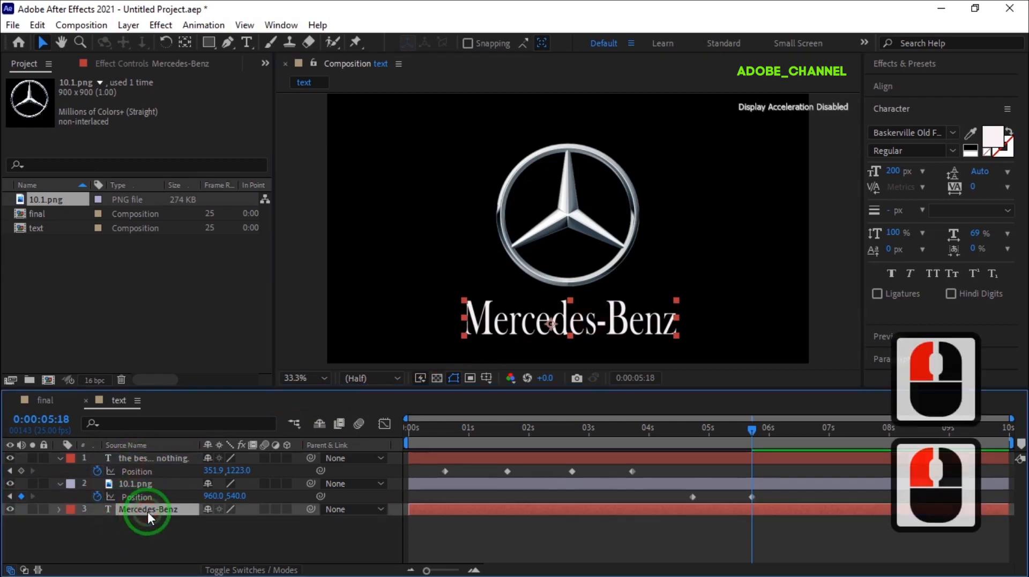
{"action": "key", "text": "p"}
{"action": "left_click", "coordinate": [47, 420]}
{"action": "type", "text": "51"}
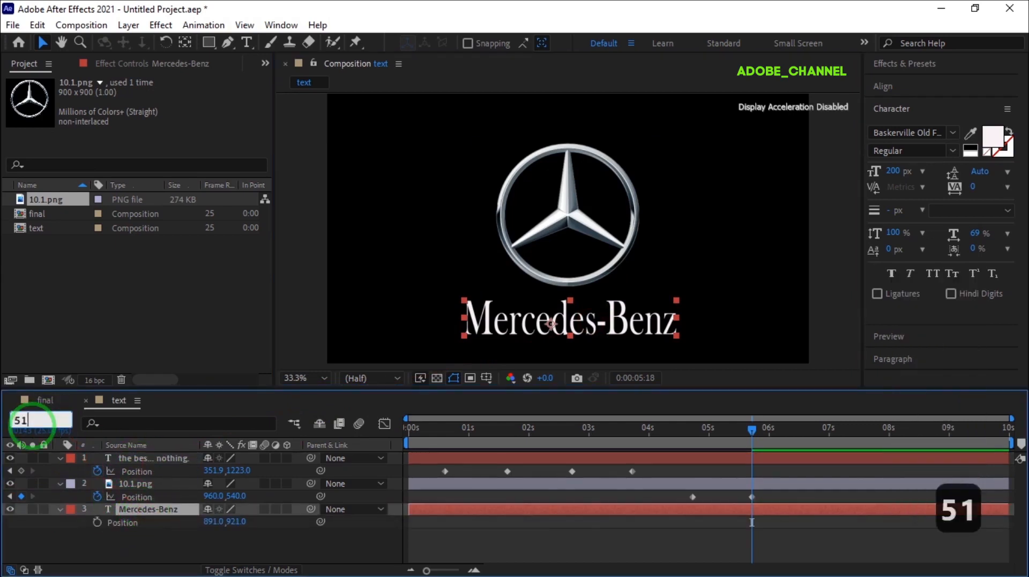
{"action": "key", "text": "Return"}
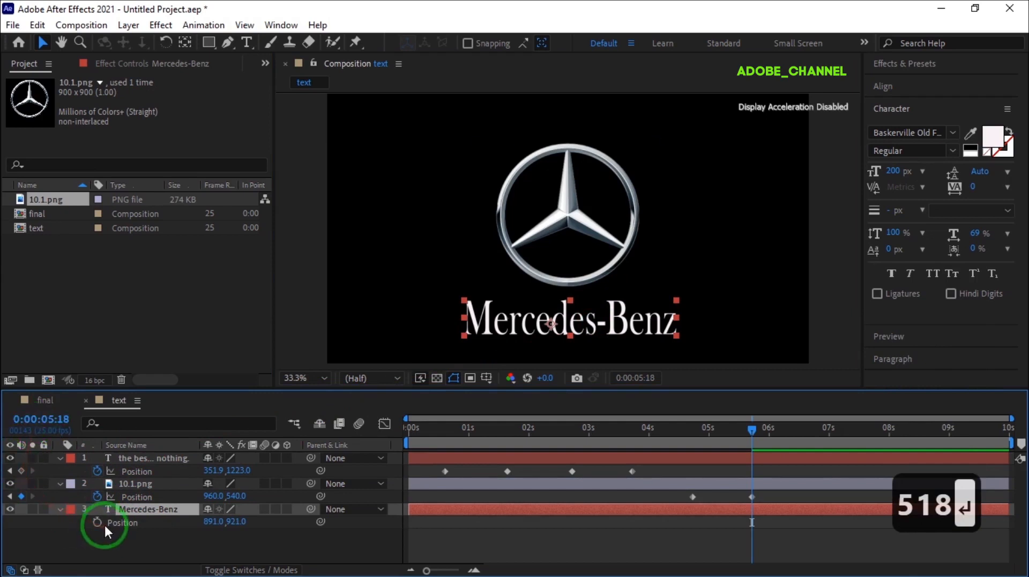
{"action": "left_click", "coordinate": [96, 523]}
Keyframe the Mercedes-Benz text's Position at 0:00:05:00 below the frame, at about 894, 1203
{"action": "left_click", "coordinate": [44, 420]}
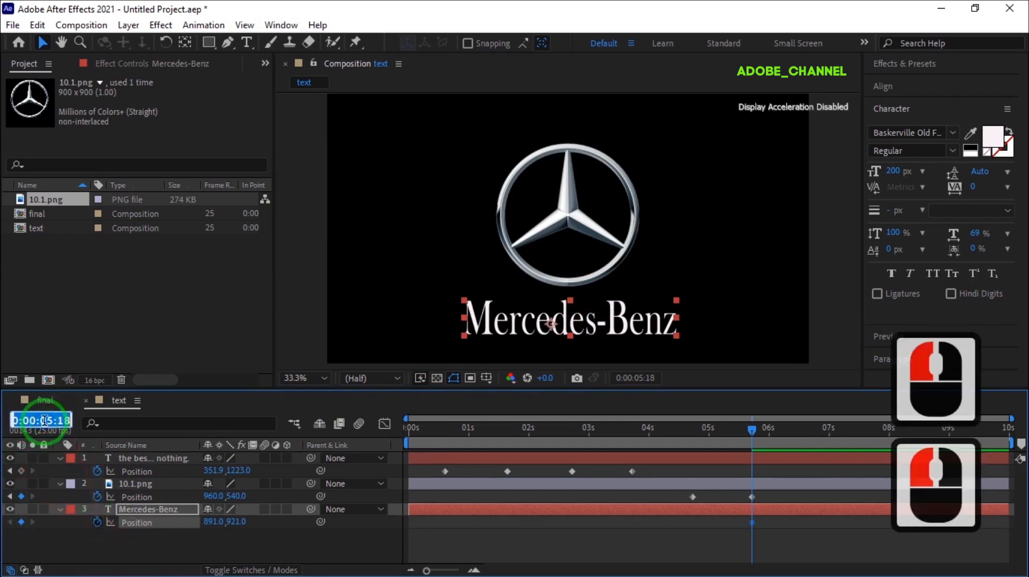
{"action": "type", "text": "500"}
{"action": "key", "text": "Return"}
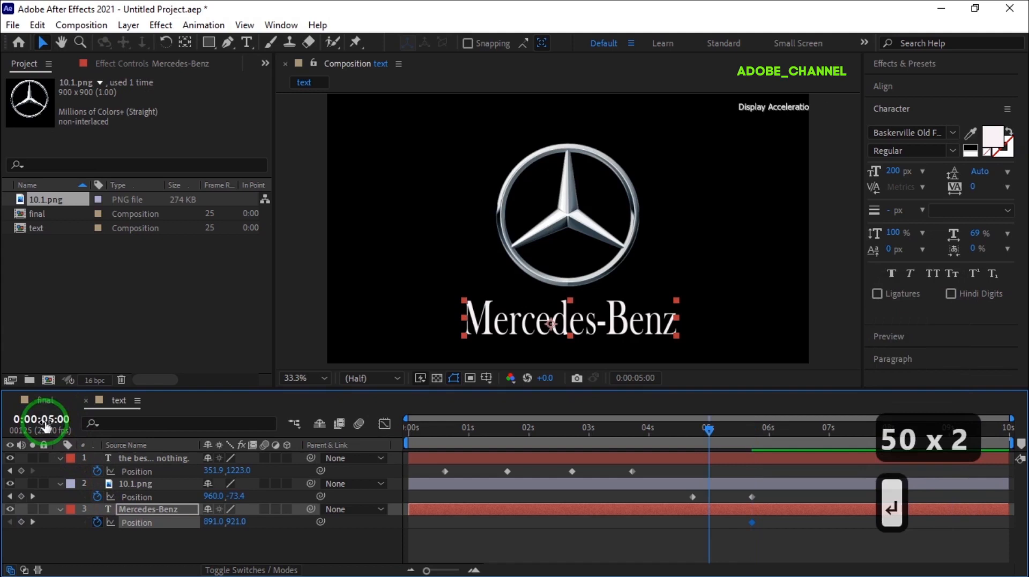
{"action": "left_click_drag", "start_coordinate": [550, 324], "coordinate": [551, 394]}
{"action": "scroll", "coordinate": [567, 293], "scroll_direction": "down", "scroll_amount": 2}
{"action": "left_click_drag", "start_coordinate": [708, 429], "coordinate": [751, 442]}
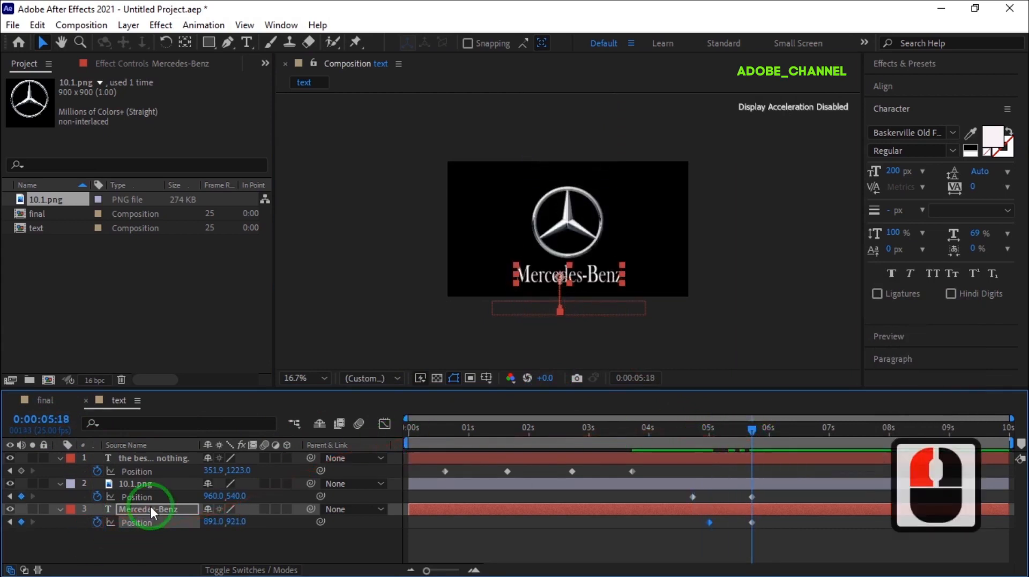
Keyframe the Mercedes-Benz text's Opacity at 100% at 0:00:05:00 and 0% at 0:00:04:24
{"action": "key", "text": "t"}
{"action": "left_click_drag", "start_coordinate": [751, 429], "coordinate": [709, 429]}
{"action": "left_click", "coordinate": [98, 535]}
{"action": "left_click", "coordinate": [42, 422]}
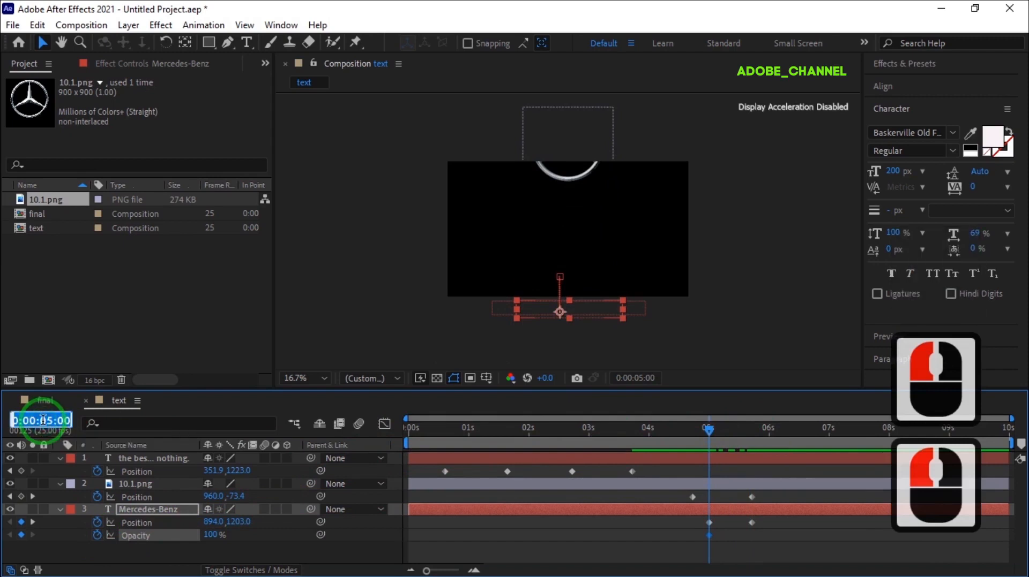
{"action": "type", "text": "424"}
{"action": "key", "text": "Return"}
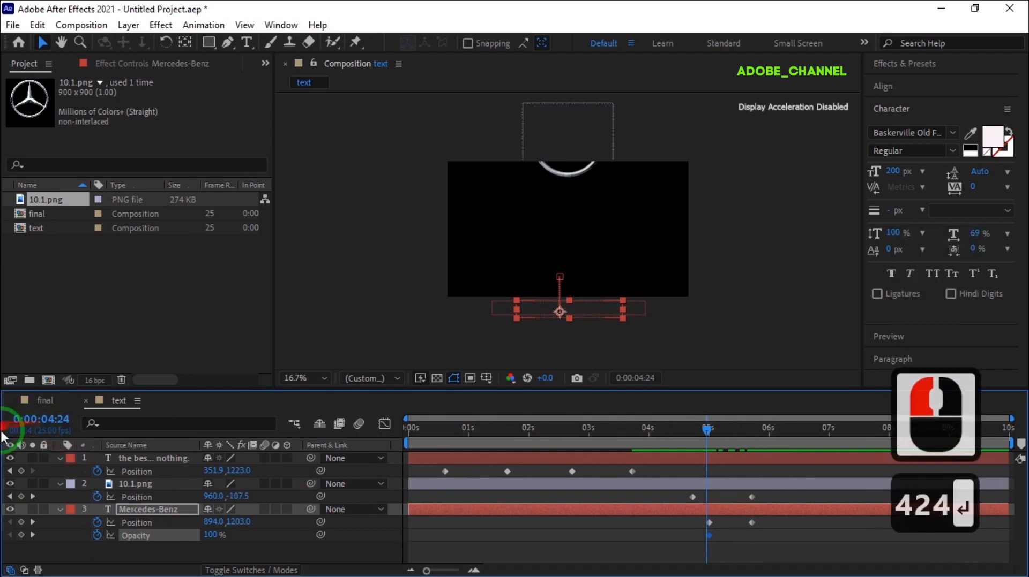
{"action": "left_click", "coordinate": [209, 535]}
{"action": "type", "text": "0"}
{"action": "key", "text": "Return"}
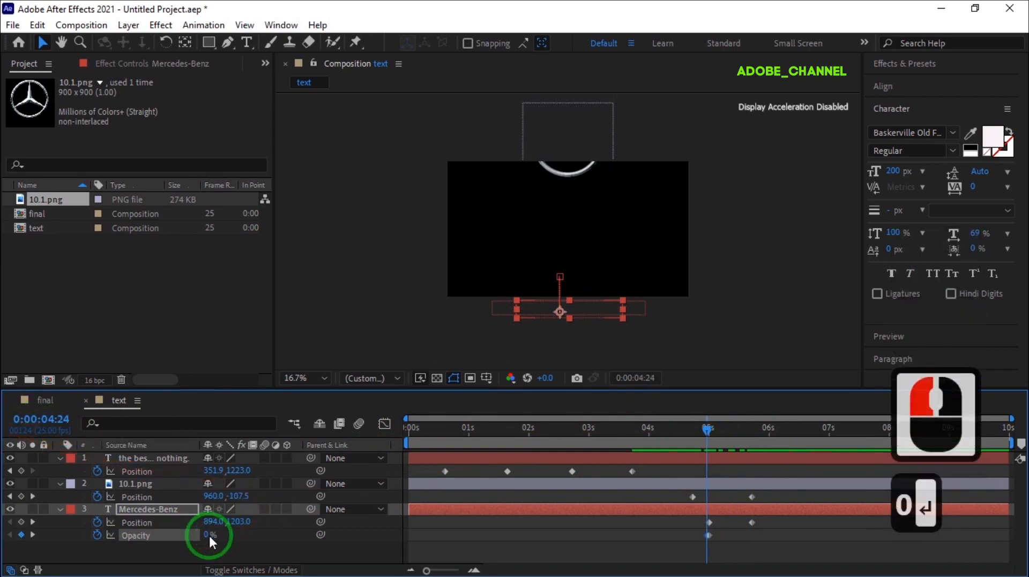
Preview the animation from the start and apply Easy Ease to all keyframes of the three layers
{"action": "left_click_drag", "start_coordinate": [707, 438], "coordinate": [386, 438]}
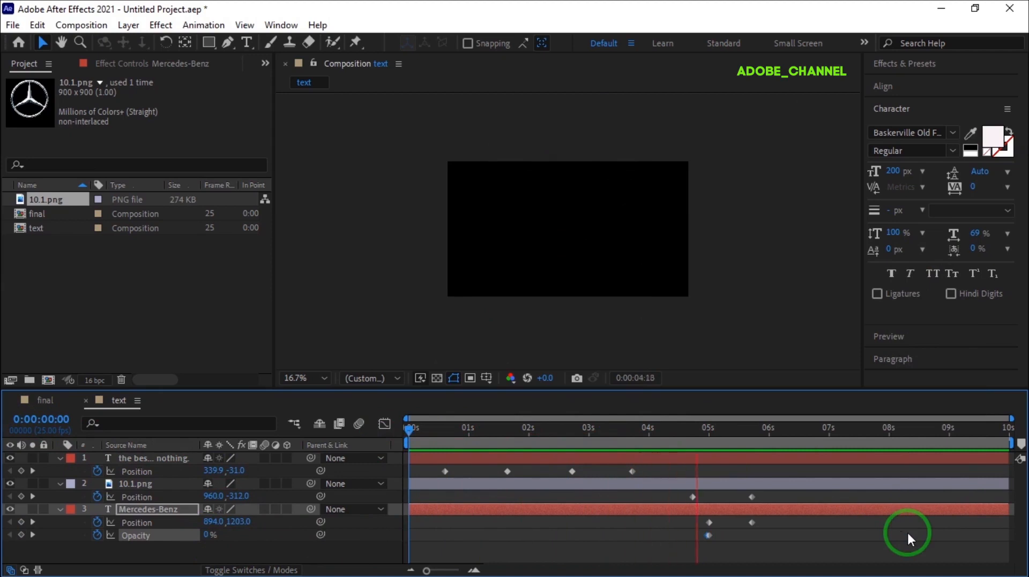
{"action": "key", "text": "space"}
{"action": "left_click_drag", "start_coordinate": [793, 474], "coordinate": [492, 541]}
{"action": "key", "text": "F9"}
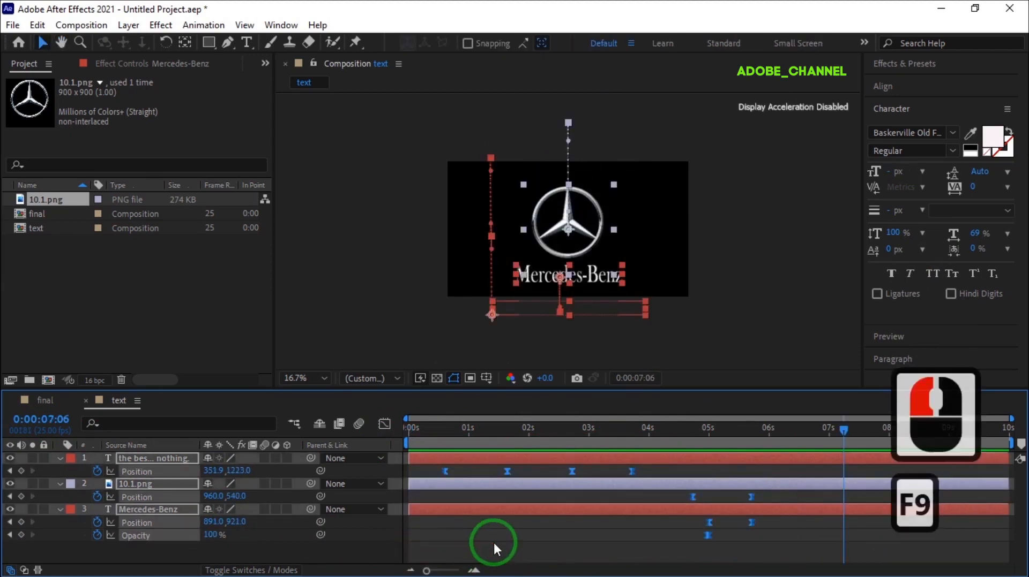
{"action": "left_click", "coordinate": [276, 550]}
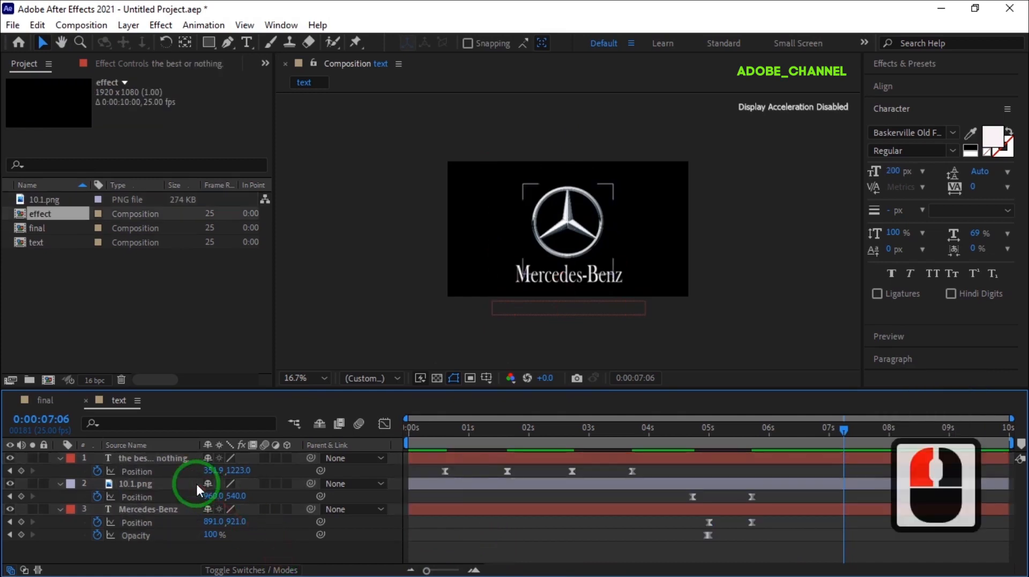
Reshape the slogan's Position speed curve so its entry peaks sharply early and its exit peaks late
{"action": "left_click", "coordinate": [150, 472]}
{"action": "left_click", "coordinate": [381, 424]}
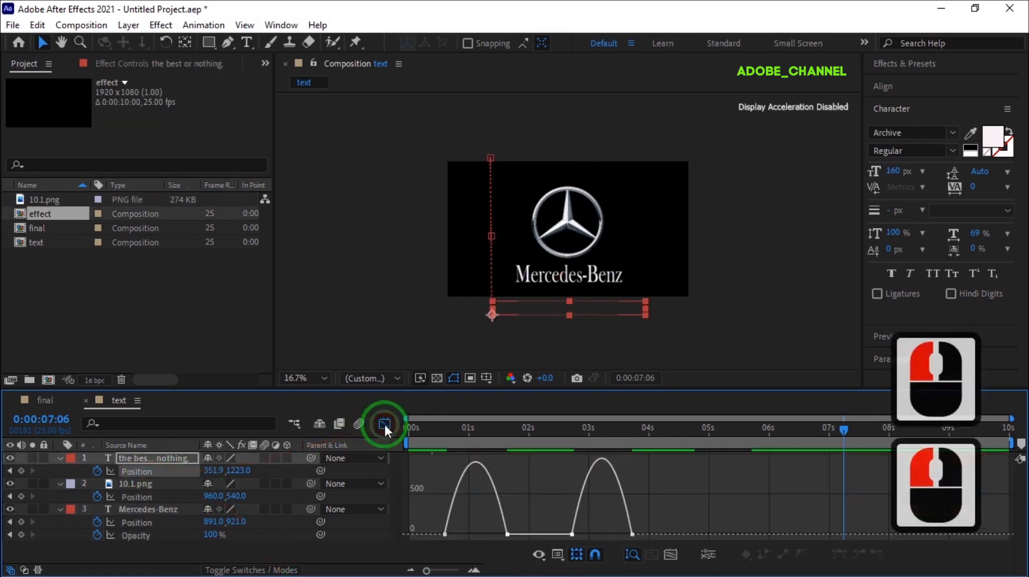
{"action": "left_click_drag", "start_coordinate": [518, 524], "coordinate": [488, 541]}
{"action": "left_click_drag", "start_coordinate": [497, 535], "coordinate": [438, 536]}
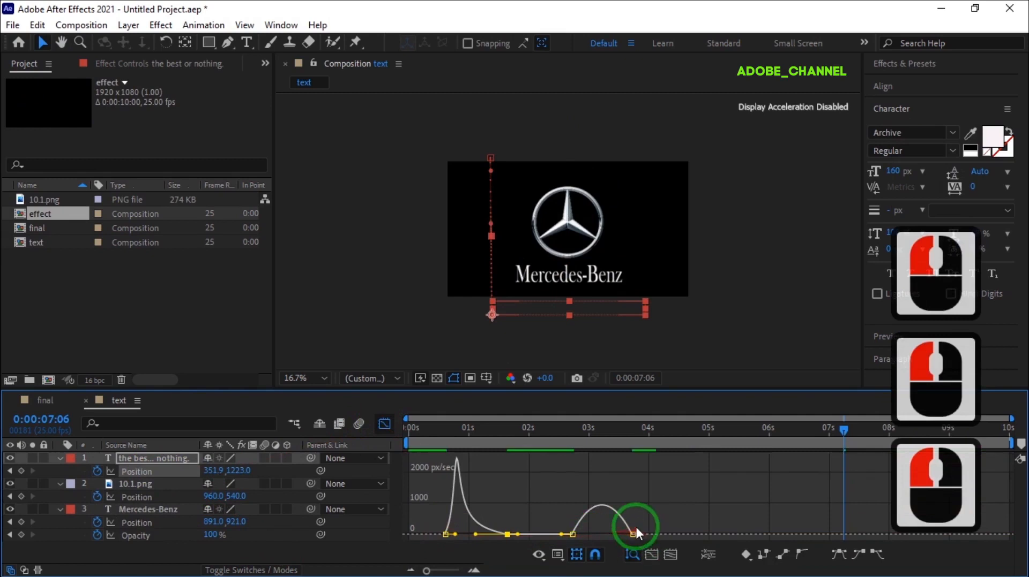
{"action": "left_click_drag", "start_coordinate": [583, 527], "coordinate": [638, 537]}
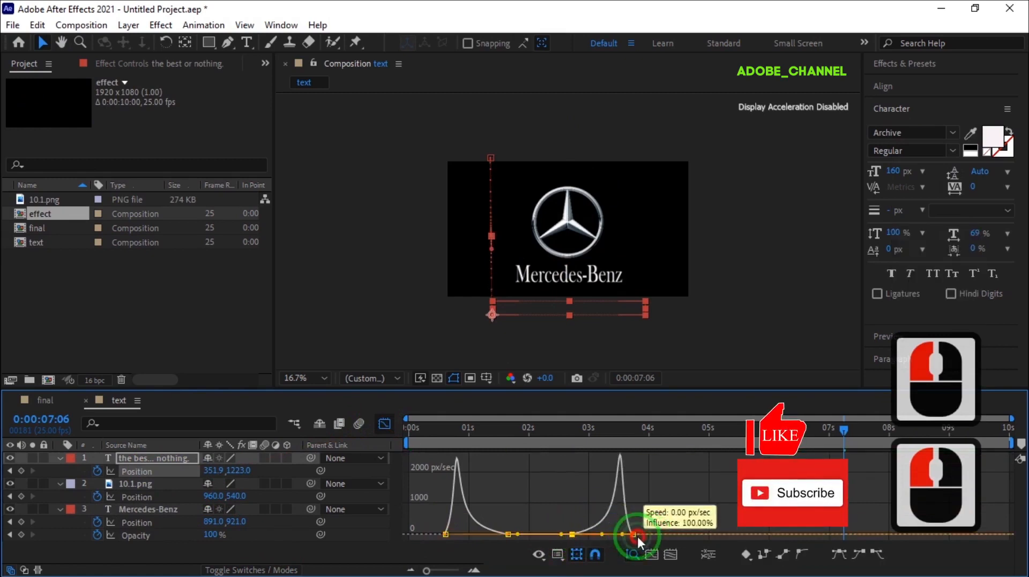
Reshape the Position speed curves of the logo and Mercedes-Benz text so both moves start fast, and close the Graph Editor
{"action": "left_click", "coordinate": [150, 497]}
{"action": "mouse_move", "coordinate": [712, 522]}
{"action": "left_mouse_down"}
{"action": "mouse_move", "coordinate": [684, 538]}
{"action": "mouse_move", "coordinate": [757, 540]}
{"action": "mouse_move", "coordinate": [698, 536]}
{"action": "left_mouse_up"}
{"action": "left_click", "coordinate": [157, 524]}
{"action": "left_click", "coordinate": [384, 424]}
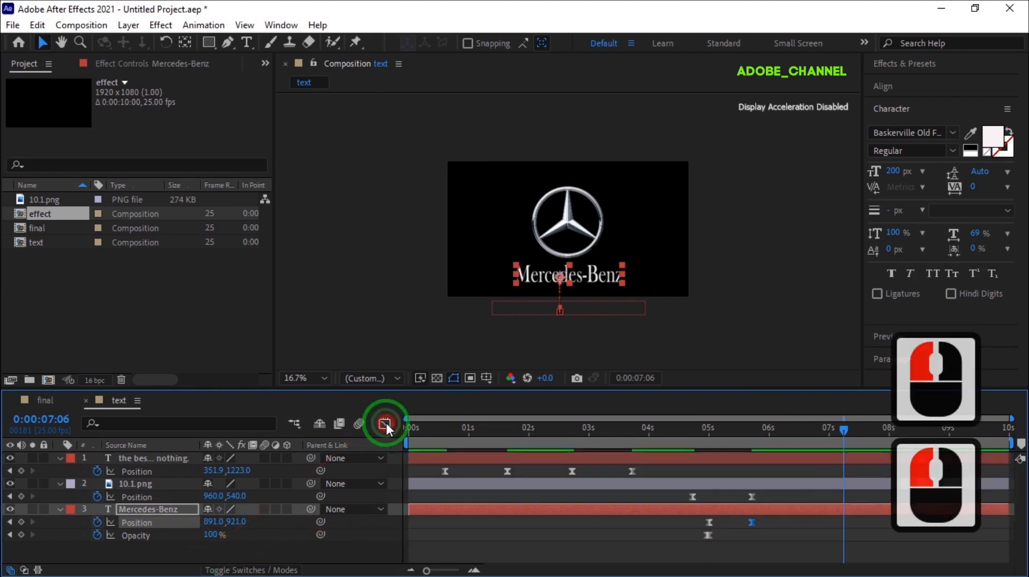
Create a composition named effect with the HDTV 1080 25 preset and a duration of 0:00:10:00
{"action": "left_click", "coordinate": [58, 378]}
{"action": "type", "text": "effect"}
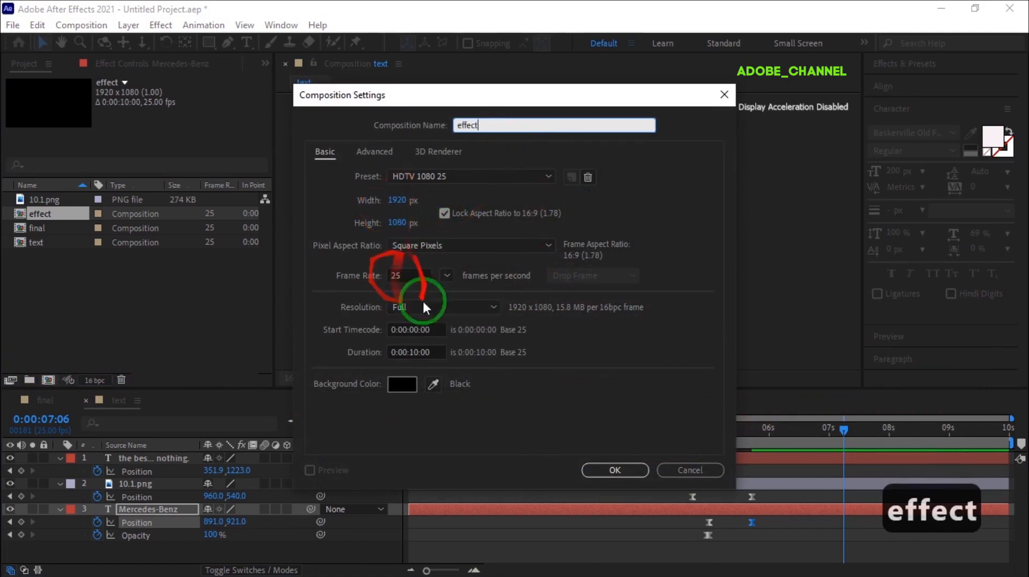
{"action": "left_click", "coordinate": [625, 474]}
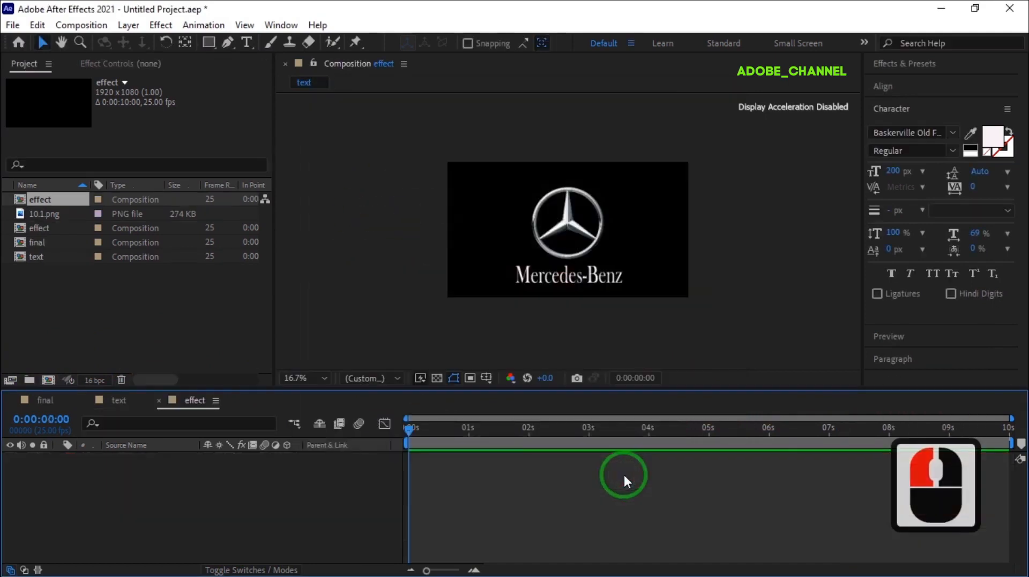
Add a 1920 x 1080 px solid named effect to the effect composition
{"action": "right_click", "coordinate": [223, 491]}
{"action": "mouse_move", "coordinate": [280, 307]}
{"action": "left_click", "coordinate": [444, 346]}
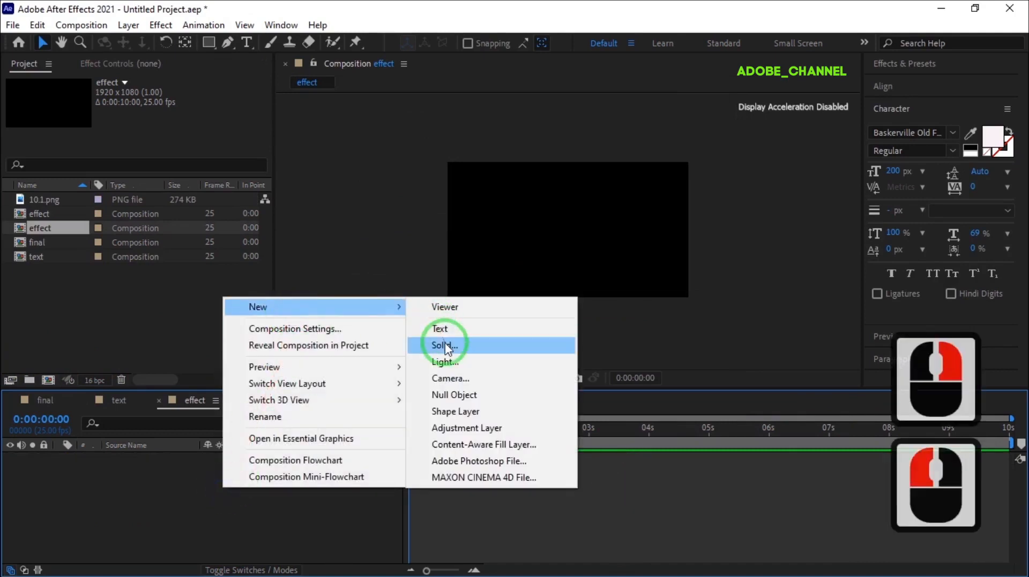
{"action": "type", "text": "effe"}
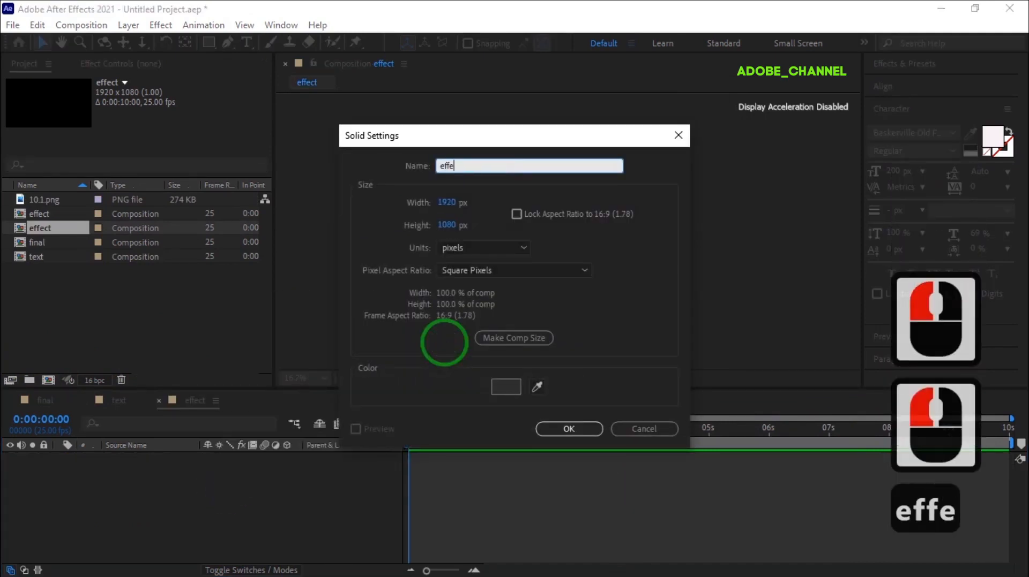
{"action": "type", "text": "ct"}
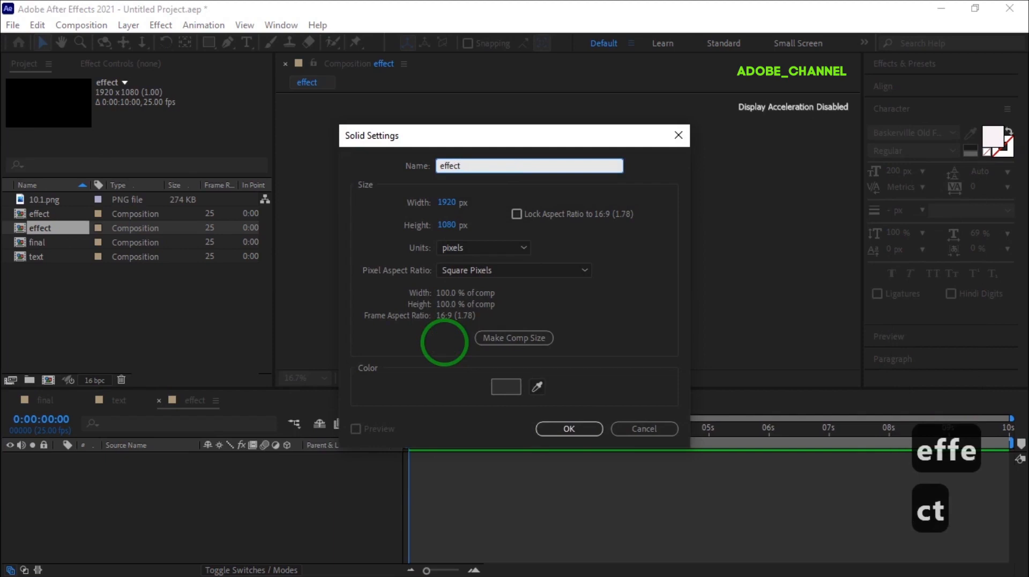
{"action": "left_click", "coordinate": [566, 426]}
Search the effects for fractal and apply Fractal Noise to the effect solid
{"action": "left_click", "coordinate": [917, 64]}
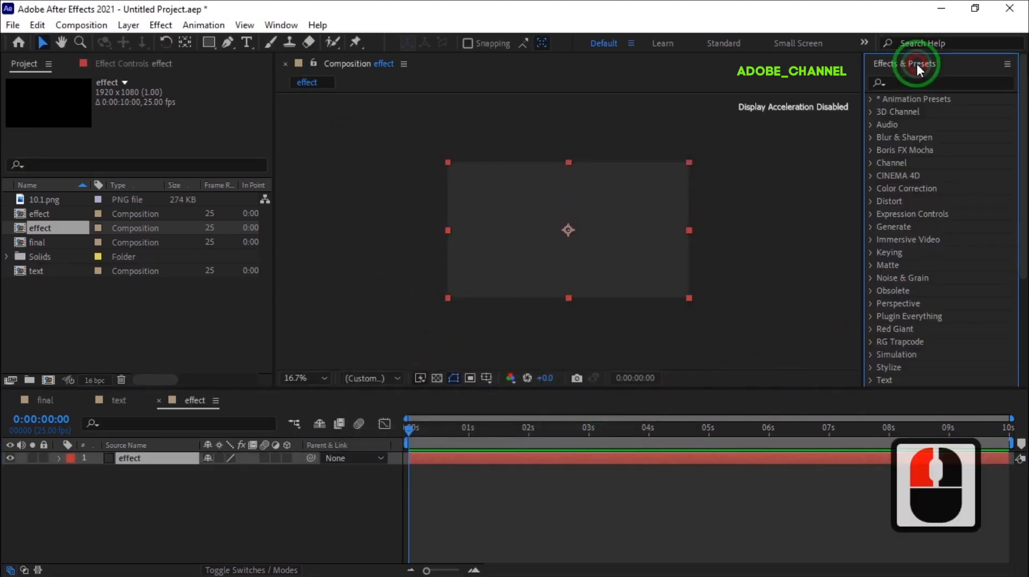
{"action": "left_click", "coordinate": [908, 83]}
{"action": "type", "text": "fract"}
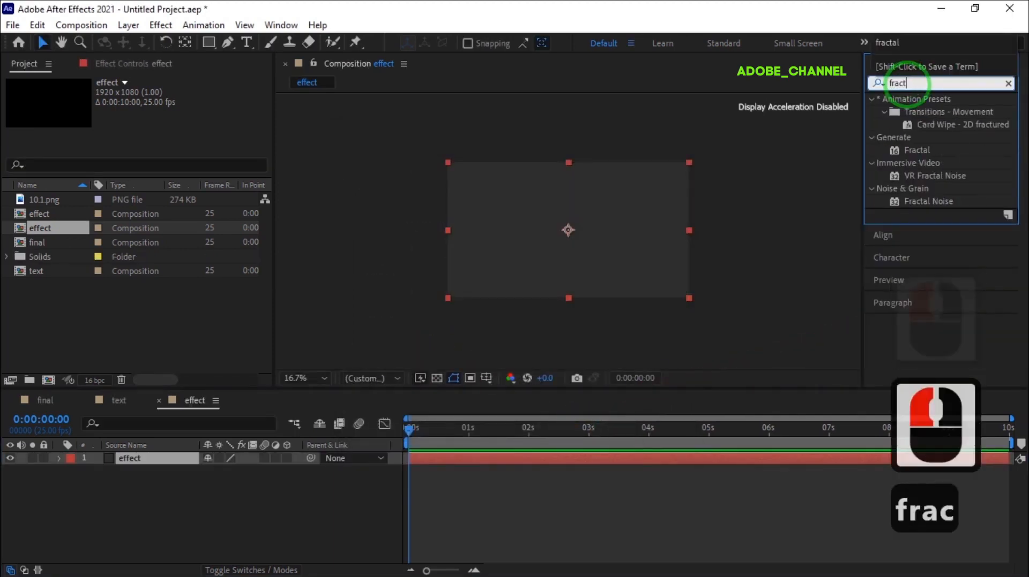
{"action": "type", "text": "al"}
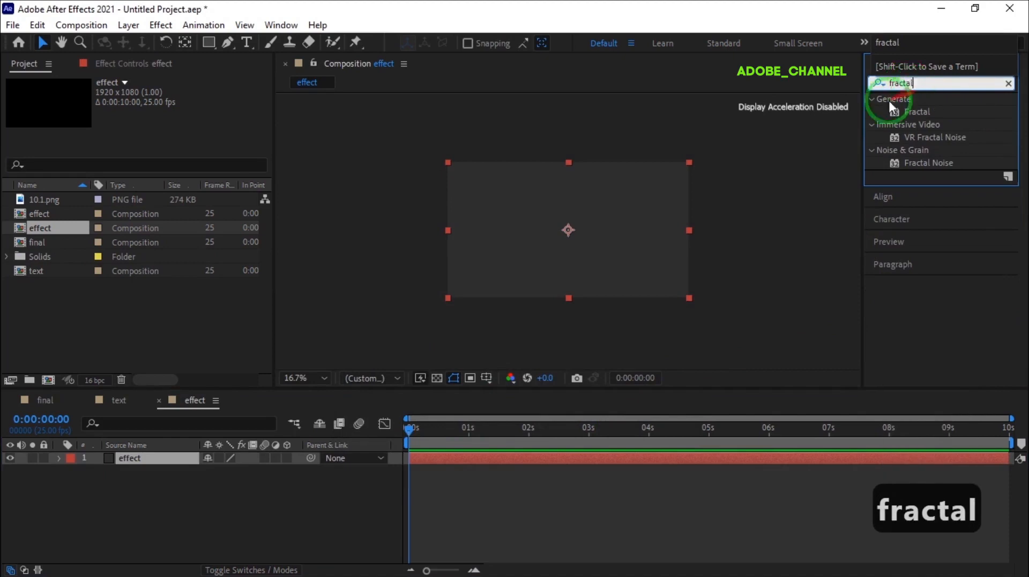
{"action": "double_click", "coordinate": [929, 161]}
{"action": "scroll", "coordinate": [677, 227], "scroll_direction": "up", "scroll_amount": 2}
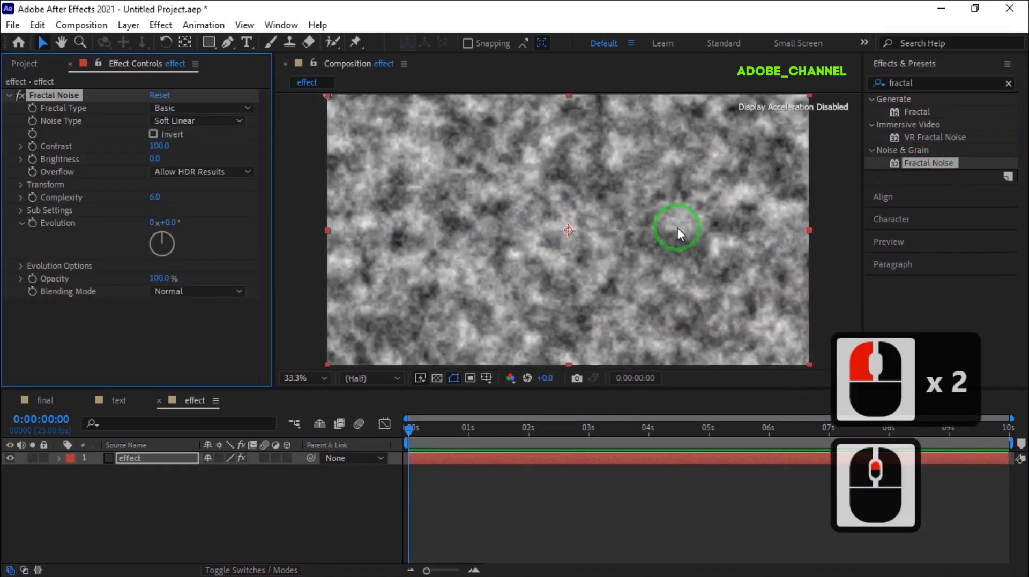
Set the Fractal Noise's Fractal Type to Max and its Noise Type to Block
{"action": "left_click", "coordinate": [249, 109]}
{"action": "left_click", "coordinate": [212, 256]}
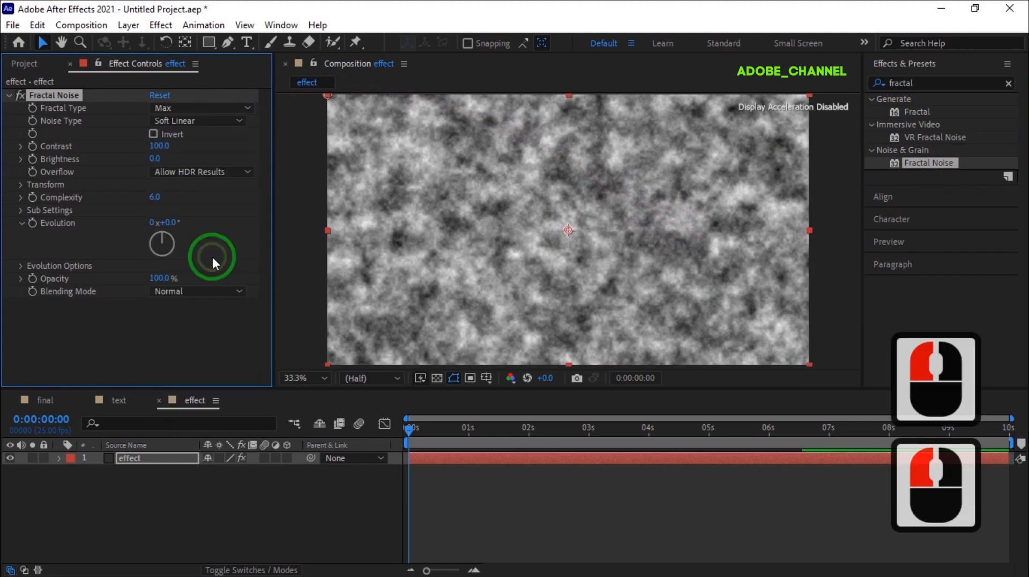
{"action": "left_click", "coordinate": [239, 119]}
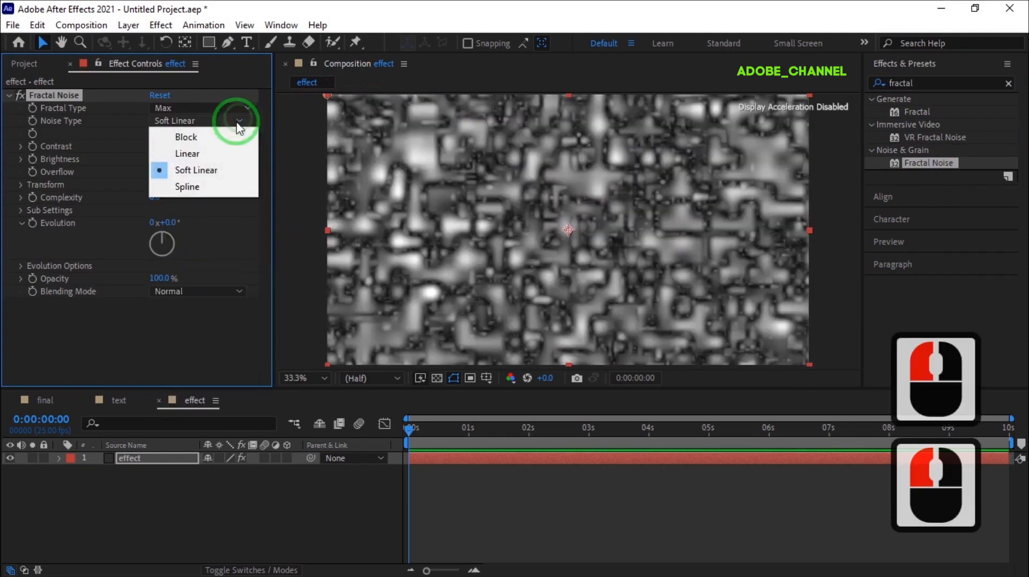
{"action": "left_click", "coordinate": [220, 138]}
Turn off the Fractal Noise's Uniform Scaling and set Scale Width to 186 and Scale Height to 2332
{"action": "left_click", "coordinate": [21, 184]}
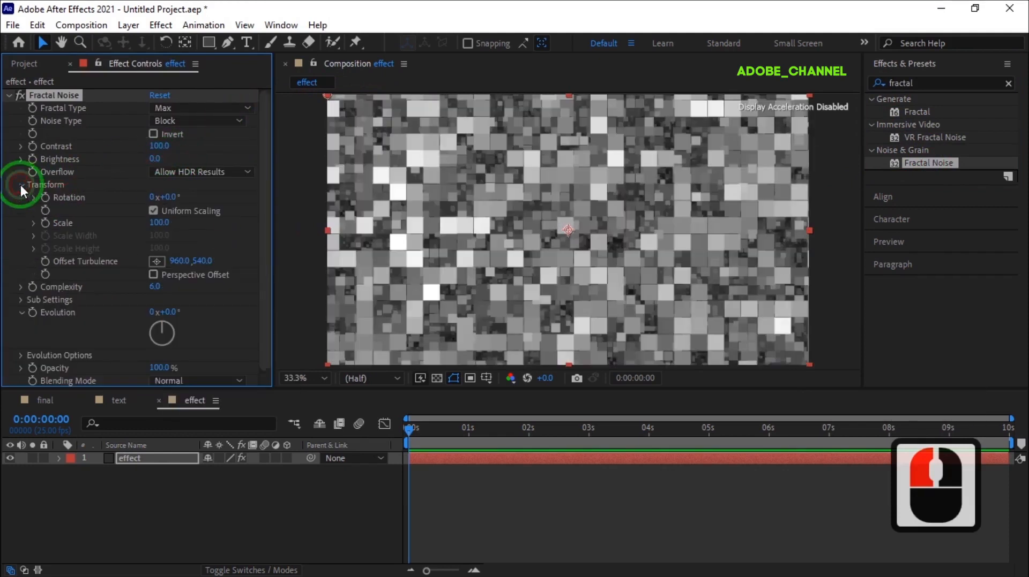
{"action": "left_click", "coordinate": [150, 211]}
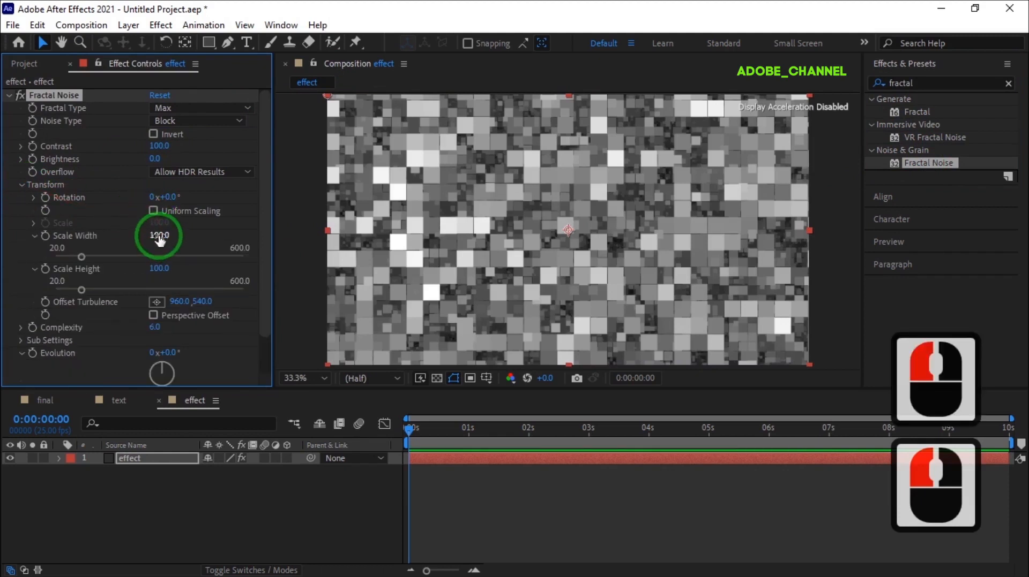
{"action": "left_click", "coordinate": [159, 237]}
{"action": "type", "text": "186"}
{"action": "key", "text": "Return"}
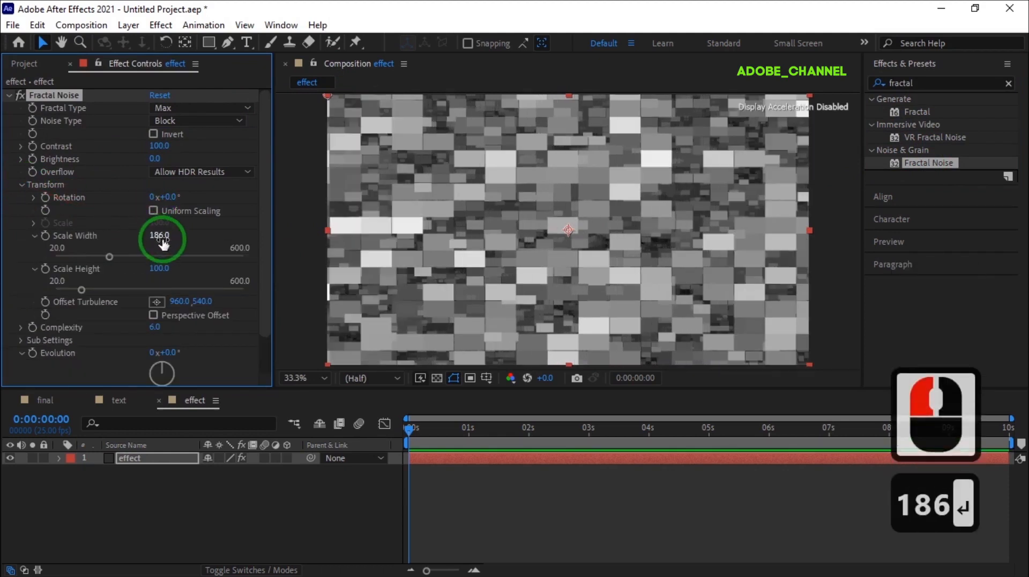
{"action": "left_click", "coordinate": [164, 267]}
{"action": "type", "text": "2332"}
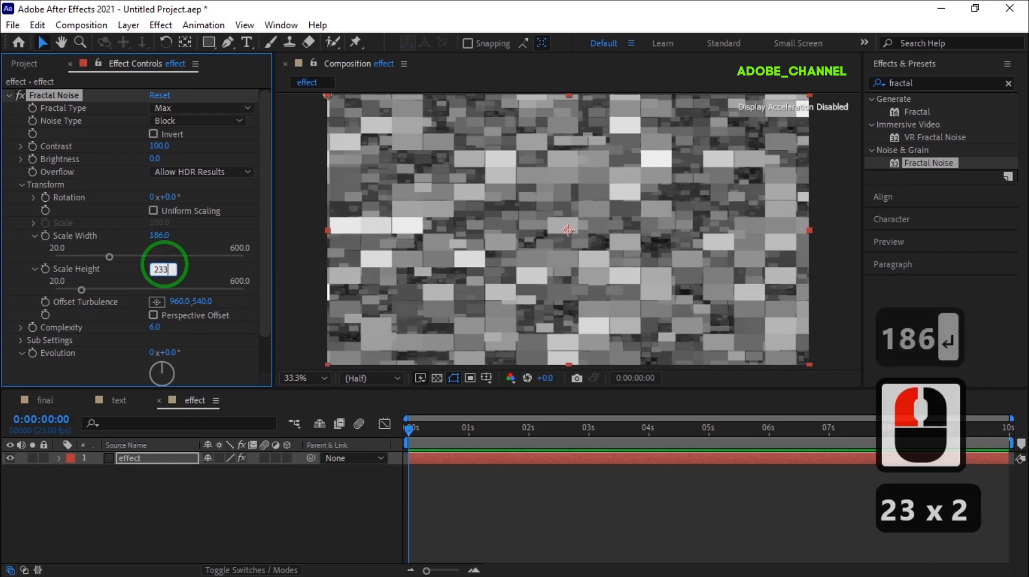
{"action": "key", "text": "Return"}
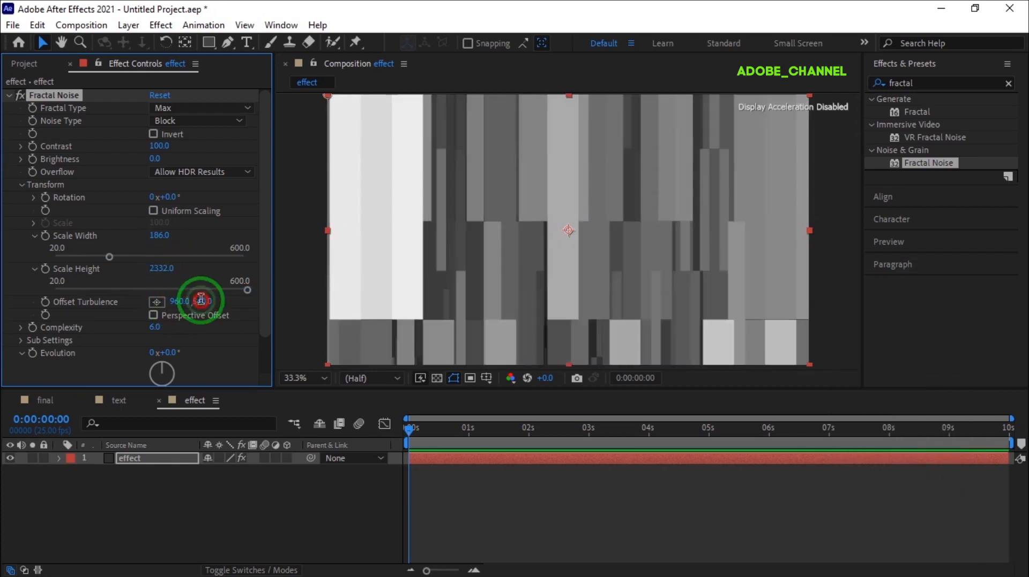
Set the Y value of the Fractal Noise's Offset Turbulence to -30
{"action": "left_click", "coordinate": [201, 300]}
{"action": "type", "text": "-30"}
{"action": "key", "text": "Return"}
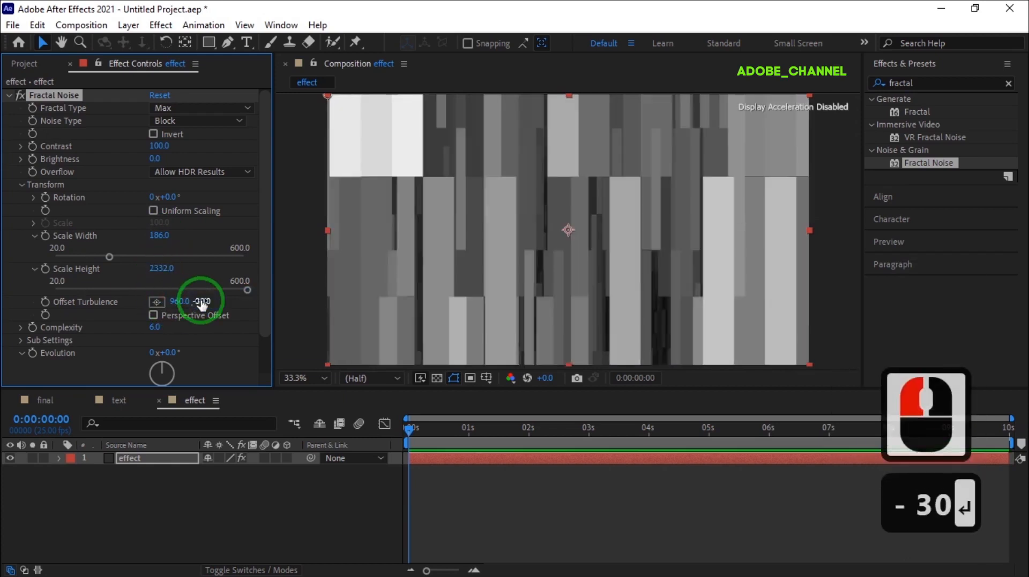
Add the text composition to the final composition with the effect composition beneath it, and hide the effect layer
{"action": "left_click", "coordinate": [44, 400]}
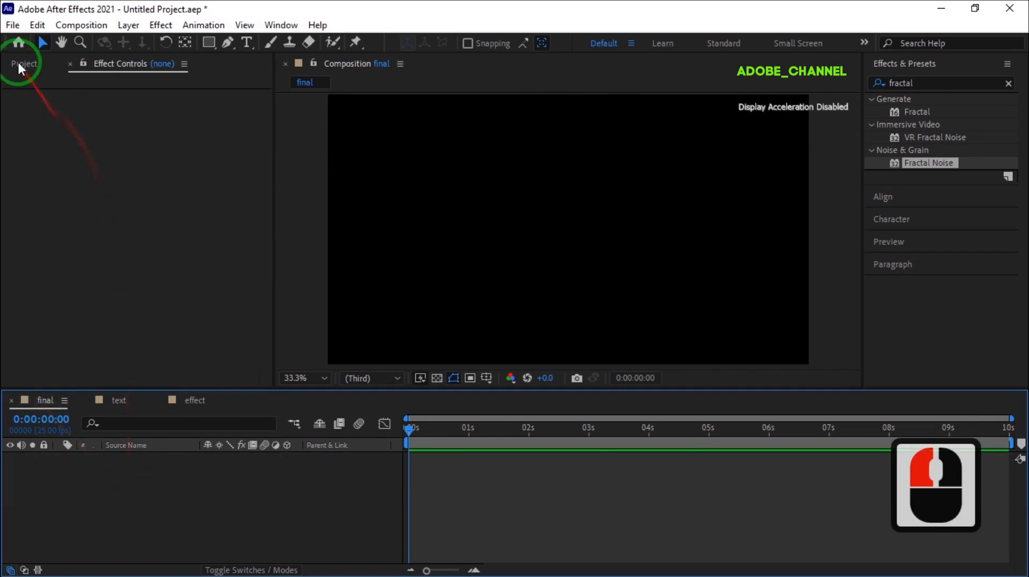
{"action": "left_click", "coordinate": [22, 63]}
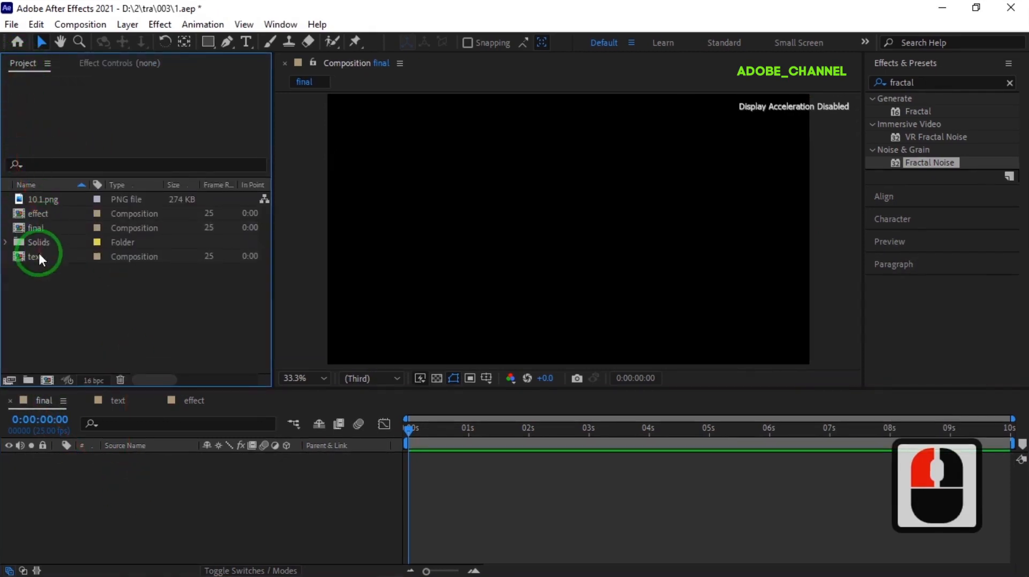
{"action": "left_click_drag", "start_coordinate": [38, 256], "coordinate": [40, 467]}
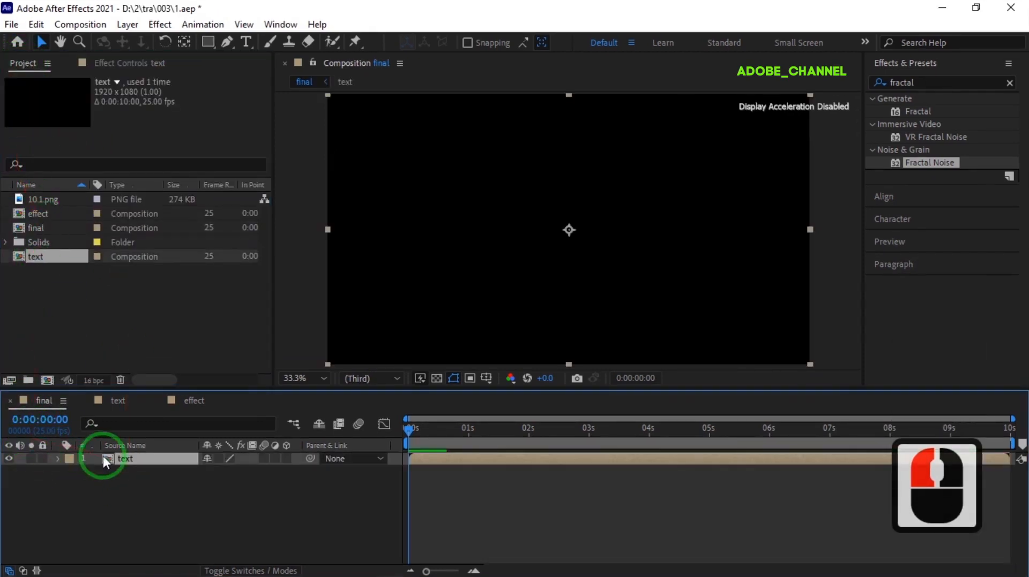
{"action": "left_click_drag", "start_coordinate": [43, 214], "coordinate": [56, 496]}
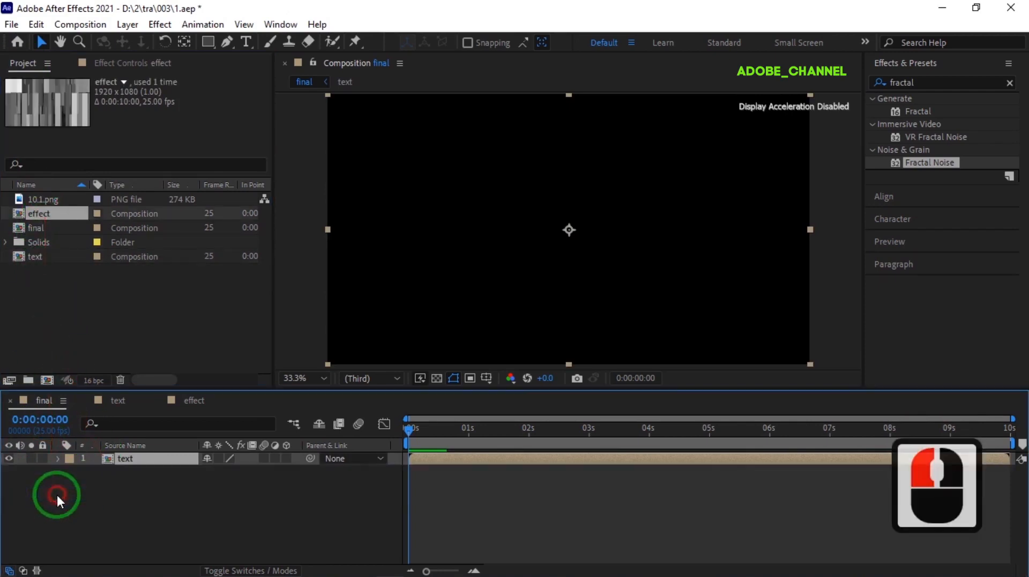
{"action": "left_click", "coordinate": [9, 472]}
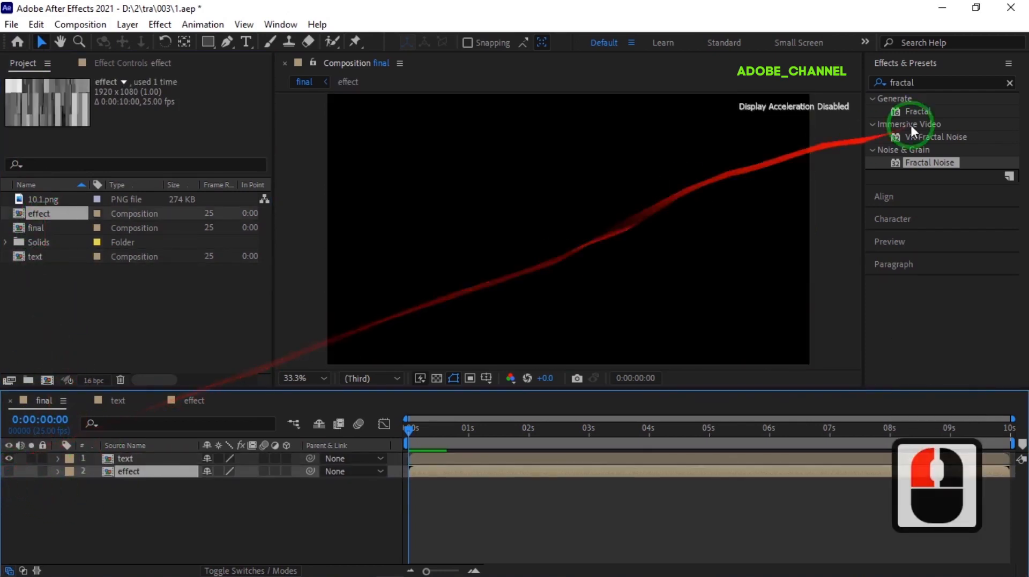
Apply the Time Displacement effect to the text layer in the final composition
{"action": "left_click", "coordinate": [925, 83]}
{"action": "type", "text": "ime d"}
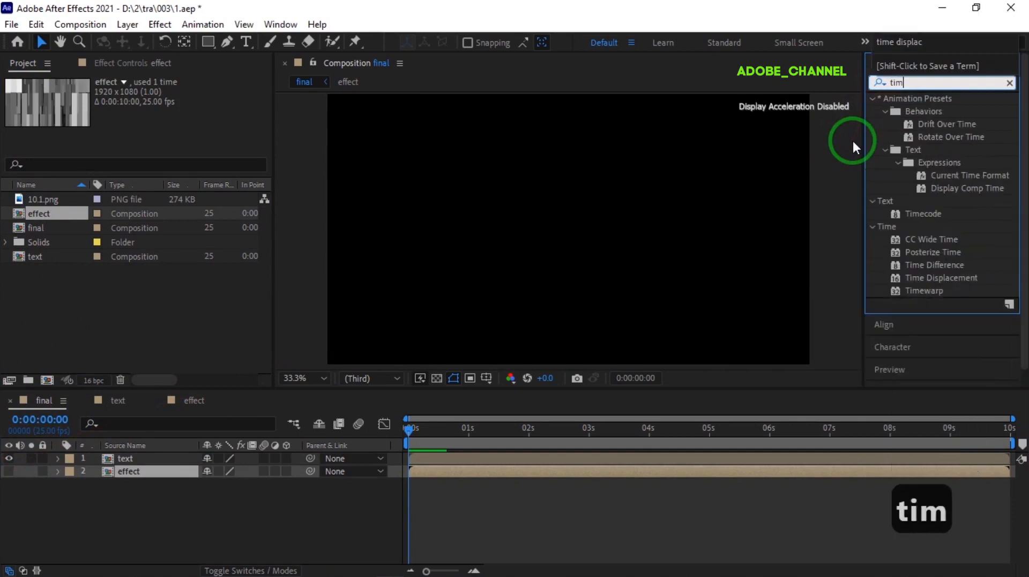
{"action": "left_click", "coordinate": [194, 458]}
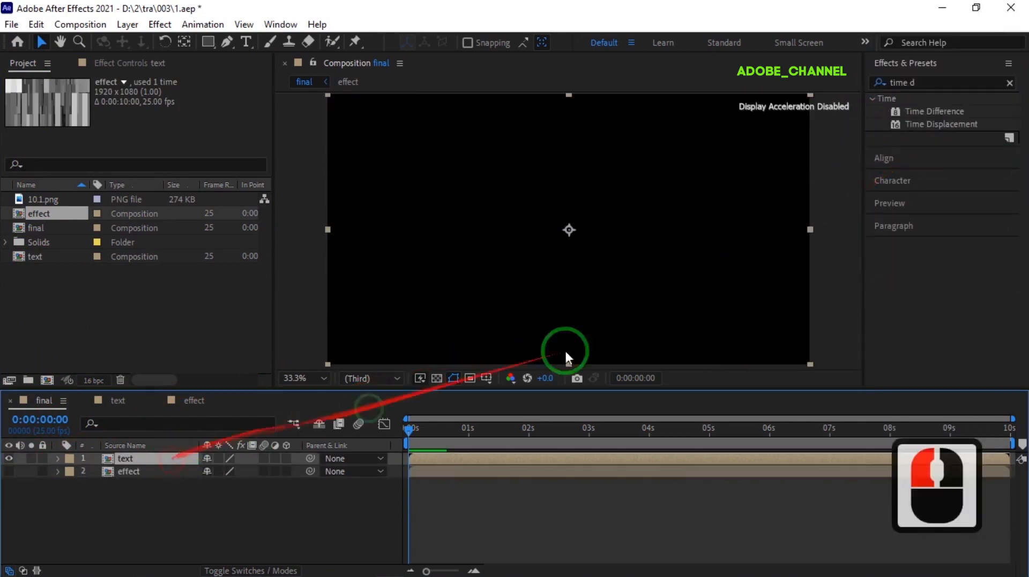
{"action": "double_click", "coordinate": [934, 124]}
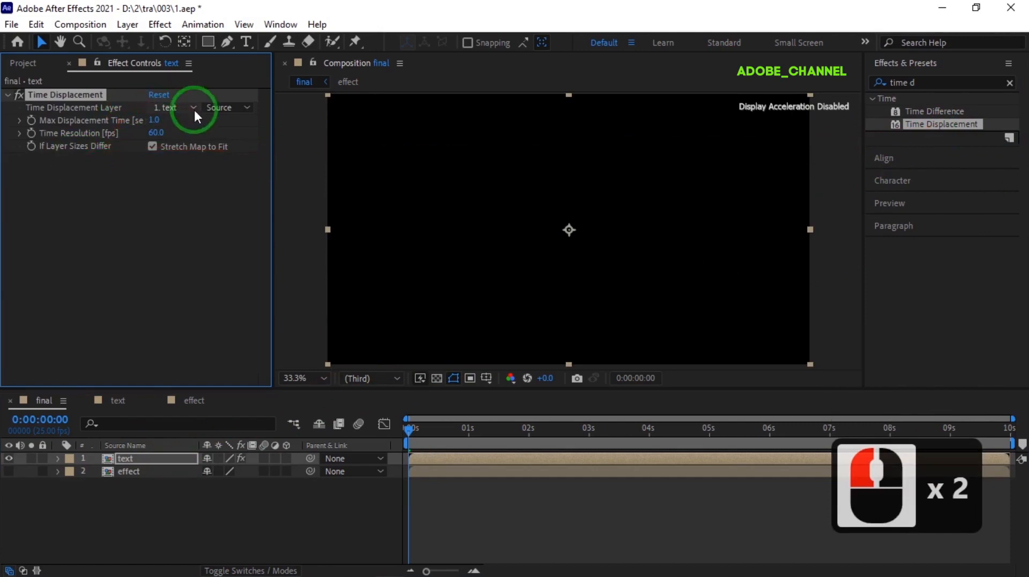
Set the Time Displacement Layer to the effect layer and Max Displacement Time to 0.7
{"action": "left_click", "coordinate": [194, 108]}
{"action": "left_click", "coordinate": [190, 163]}
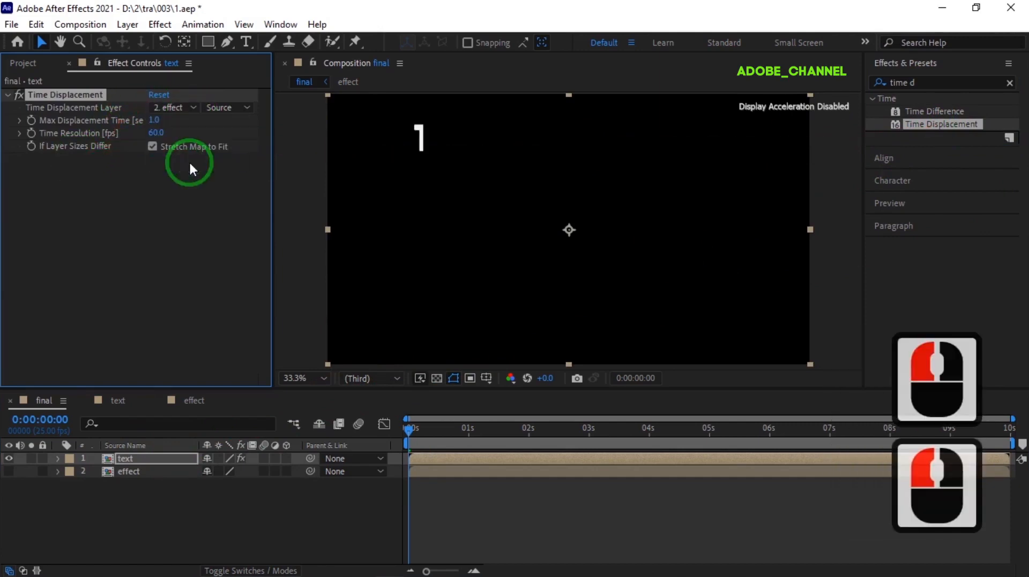
{"action": "left_click", "coordinate": [157, 120]}
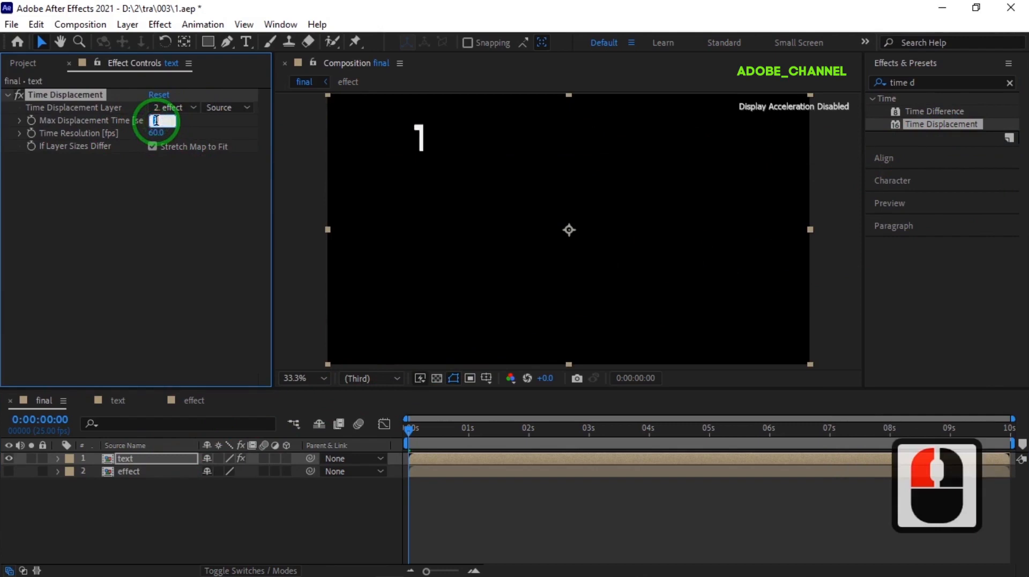
{"action": "type", "text": ".7"}
{"action": "key", "text": "Return"}
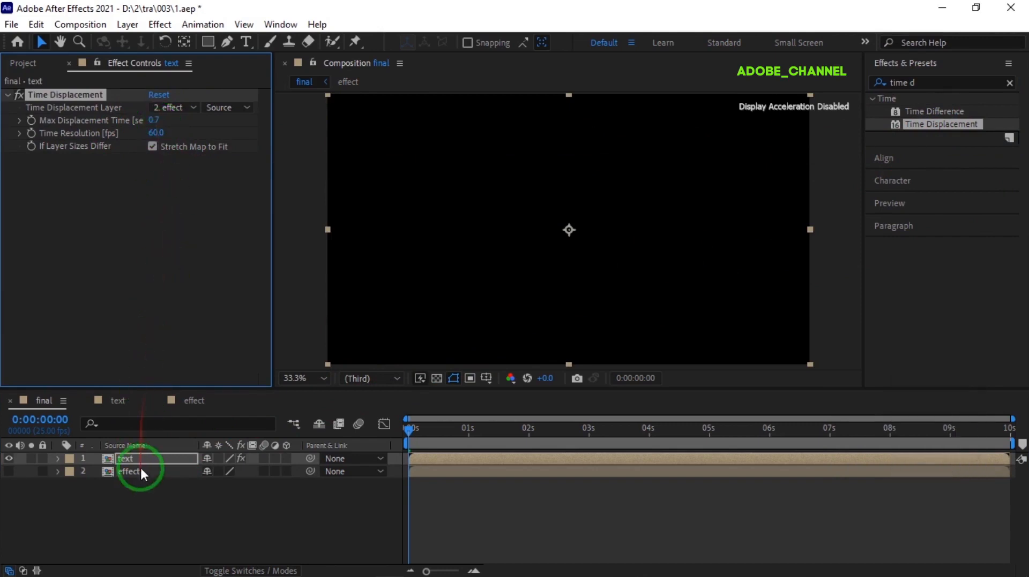
Set the Fractal Noise's Evolution to 91° in the effect composition and return to the start of the final composition
{"action": "double_click", "coordinate": [141, 470]}
{"action": "left_click", "coordinate": [168, 353]}
{"action": "type", "text": "91"}
{"action": "key", "text": "Return"}
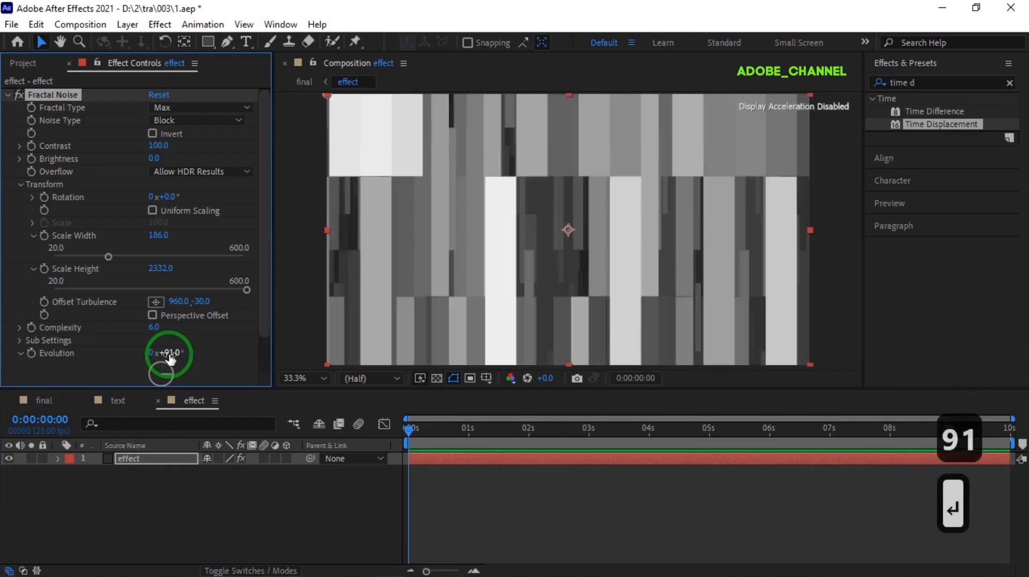
{"action": "left_click", "coordinate": [75, 405]}
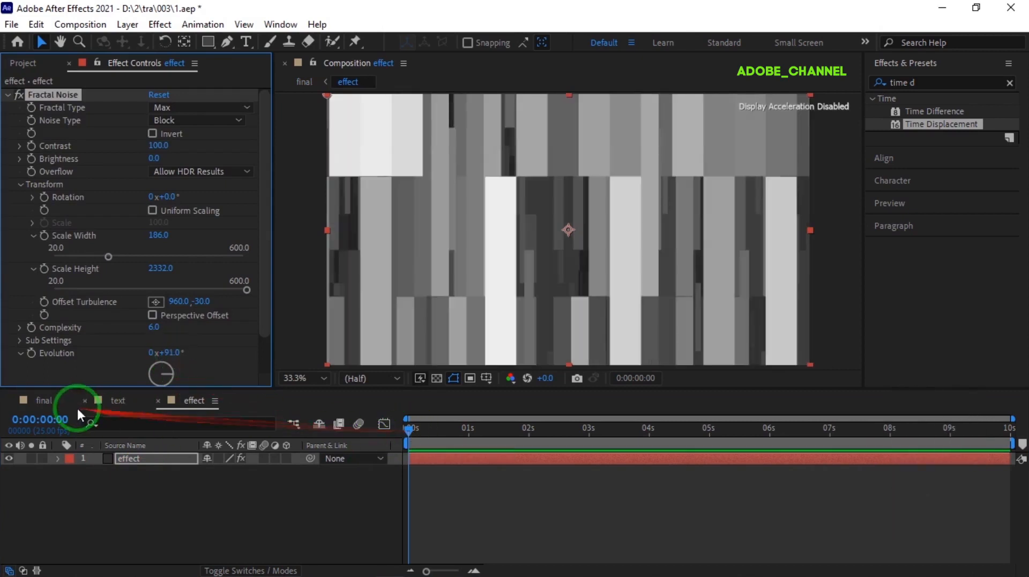
{"action": "left_click_drag", "start_coordinate": [461, 442], "coordinate": [377, 448]}
Apply the 4-Color Gradient effect to the text layer in the final composition
{"action": "left_click", "coordinate": [147, 459]}
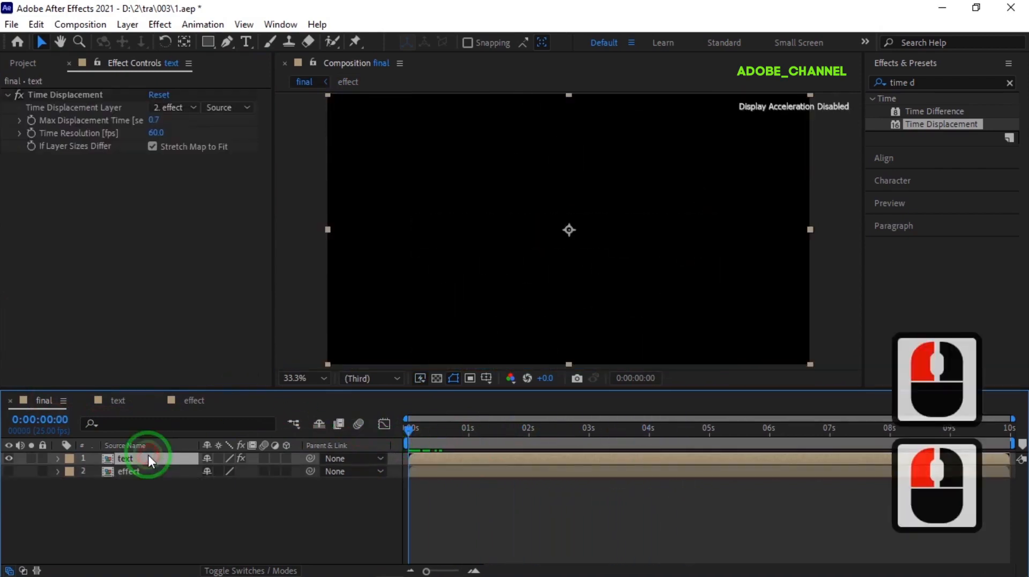
{"action": "left_click", "coordinate": [885, 85]}
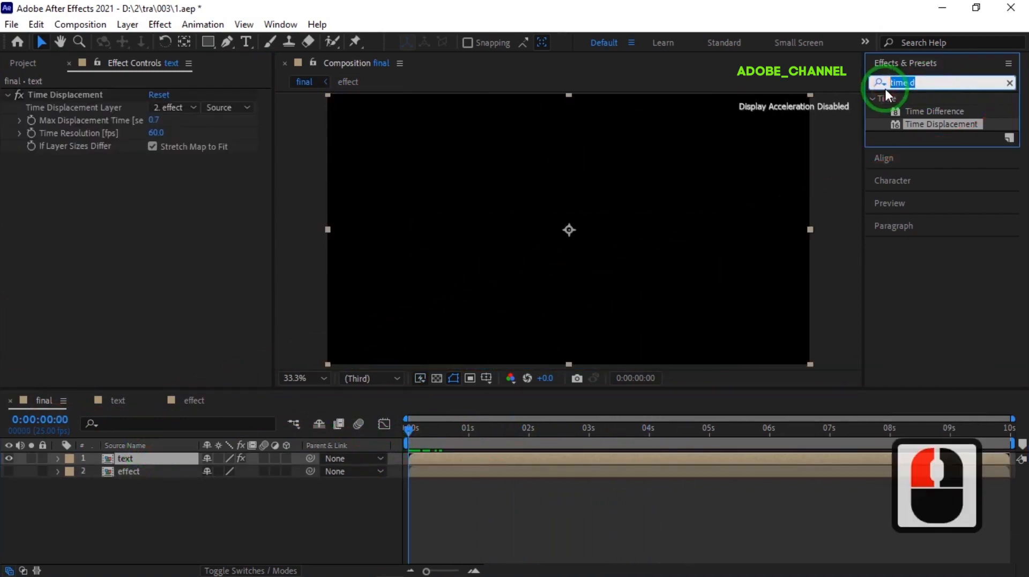
{"action": "type", "text": "4"}
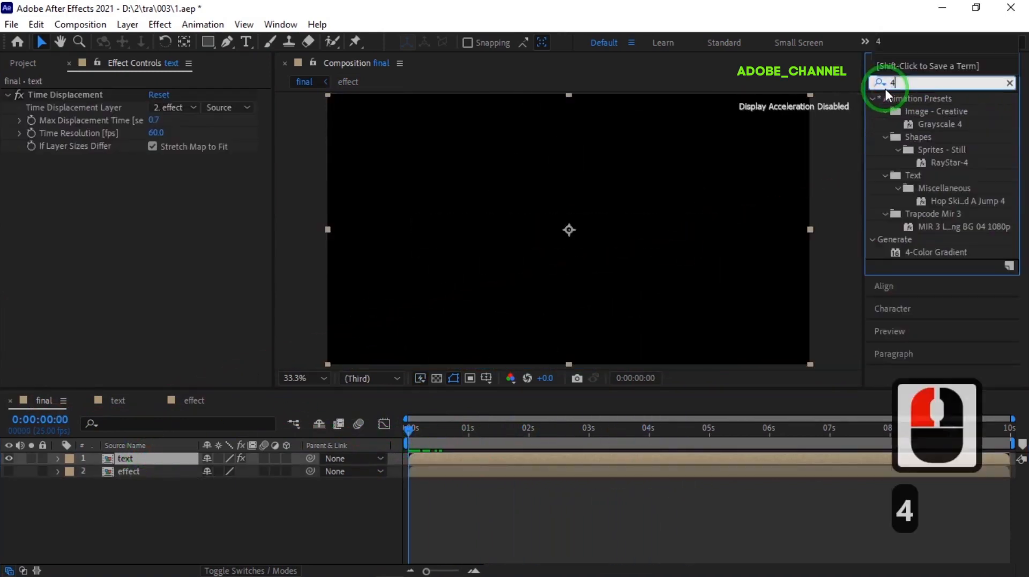
{"action": "double_click", "coordinate": [941, 252]}
At about 0:00:02:03, move the gradient points around the slogan to about (816, 393), (1482, 402), (435, 738) and (1113, 675) for Points 1–4
{"action": "left_click_drag", "start_coordinate": [410, 429], "coordinate": [540, 459]}
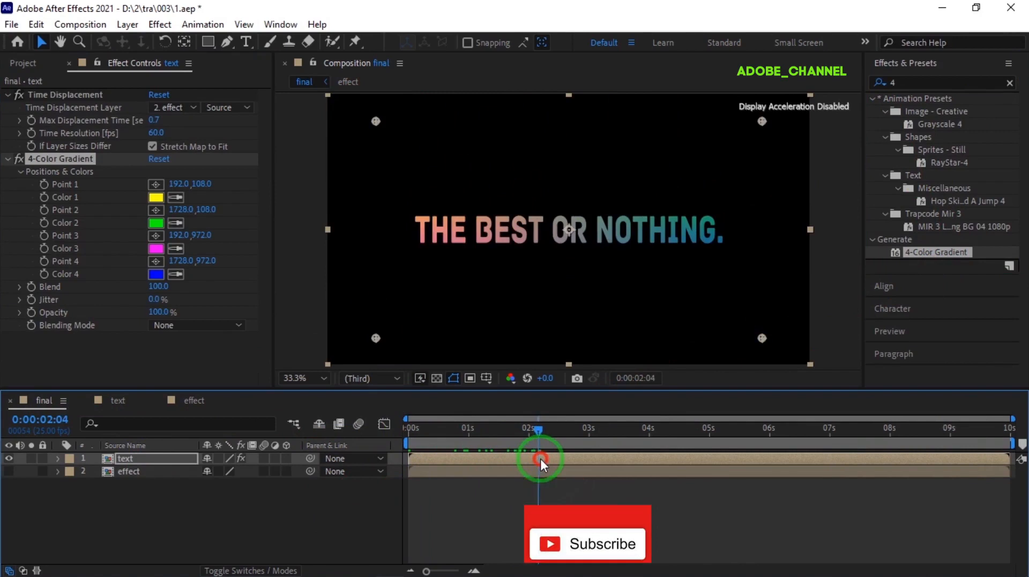
{"action": "left_click_drag", "start_coordinate": [376, 338], "coordinate": [436, 290]}
{"action": "left_click_drag", "start_coordinate": [375, 117], "coordinate": [507, 161]}
{"action": "left_click_drag", "start_coordinate": [761, 121], "coordinate": [727, 134]}
{"action": "left_click_drag", "start_coordinate": [649, 166], "coordinate": [653, 169]}
{"action": "left_click_drag", "start_coordinate": [761, 339], "coordinate": [660, 288]}
{"action": "left_click_drag", "start_coordinate": [651, 171], "coordinate": [699, 193]}
{"action": "left_click_drag", "start_coordinate": [659, 285], "coordinate": [623, 274]}
{"action": "left_click_drag", "start_coordinate": [698, 194], "coordinate": [699, 196]}
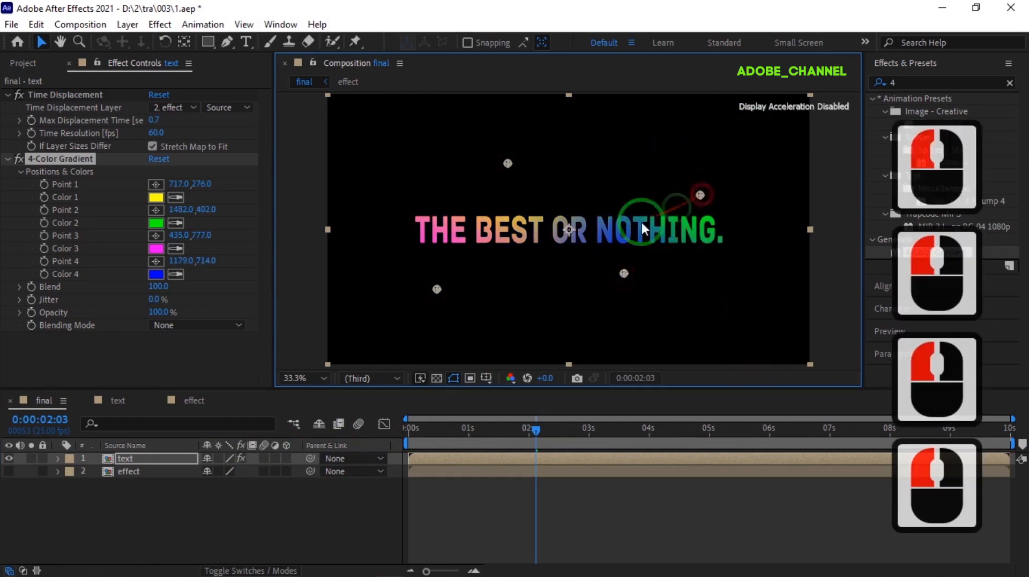
{"action": "left_click_drag", "start_coordinate": [509, 166], "coordinate": [532, 195]}
{"action": "left_click_drag", "start_coordinate": [623, 273], "coordinate": [605, 262]}
{"action": "left_click_drag", "start_coordinate": [437, 289], "coordinate": [438, 279]}
Apply the CC Ball Action effect to the text layer
{"action": "left_click", "coordinate": [896, 83]}
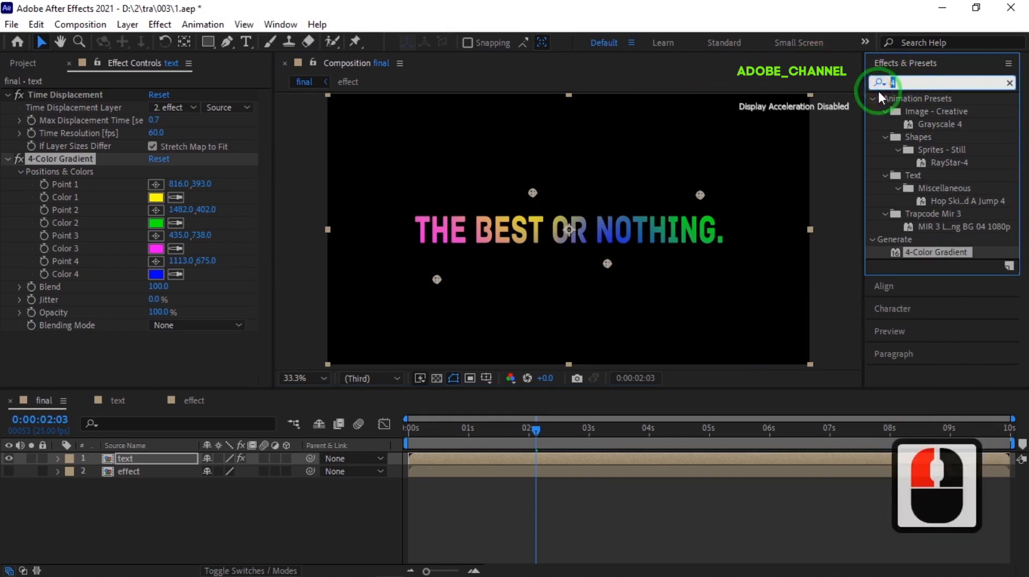
{"action": "type", "text": "cc ba"}
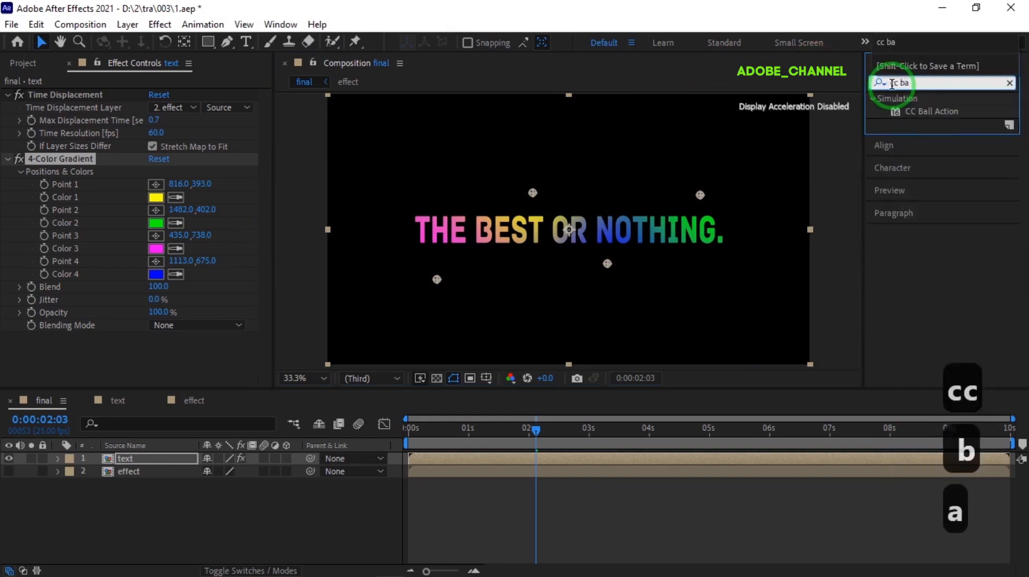
{"action": "double_click", "coordinate": [934, 112]}
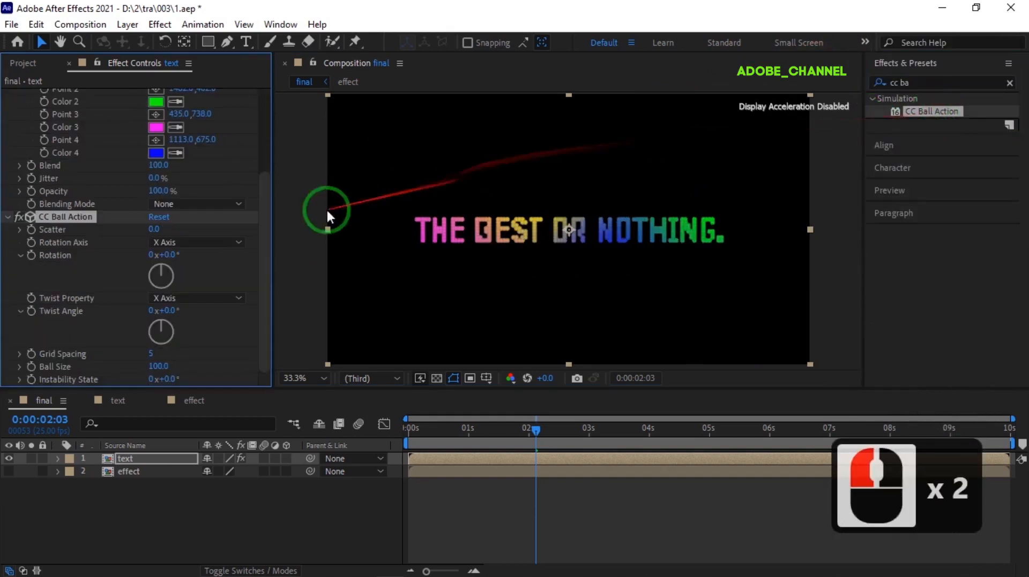
Set CC Ball Action's Grid Spacing to 3 and its Ball Size to 50
{"action": "left_click", "coordinate": [152, 354]}
{"action": "type", "text": "3"}
{"action": "key", "text": "Return"}
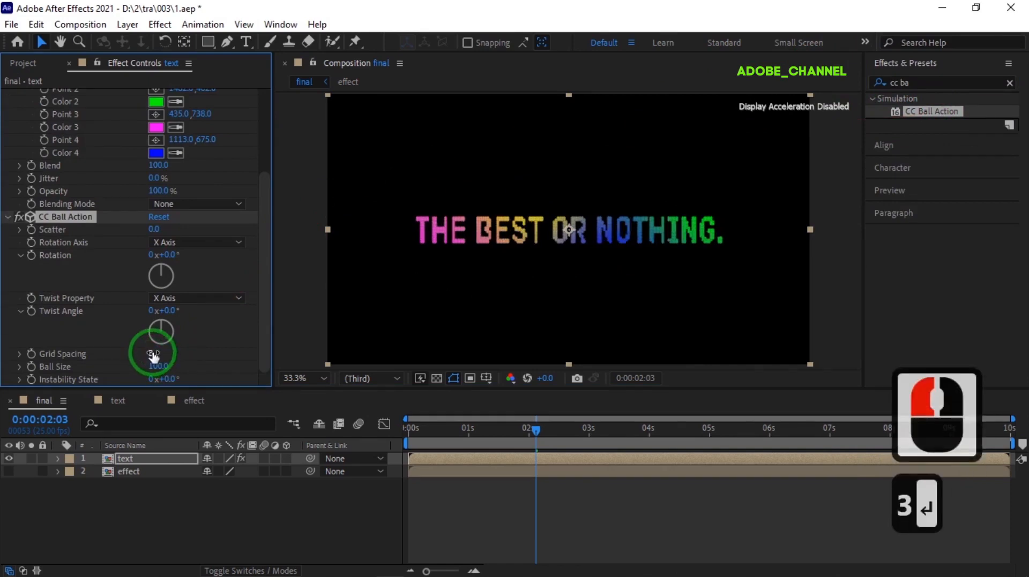
{"action": "left_click", "coordinate": [156, 367]}
{"action": "type", "text": "50"}
{"action": "key", "text": "Return"}
Apply the Echo effect to the text layer and return to the start of the timeline
{"action": "left_click", "coordinate": [905, 83]}
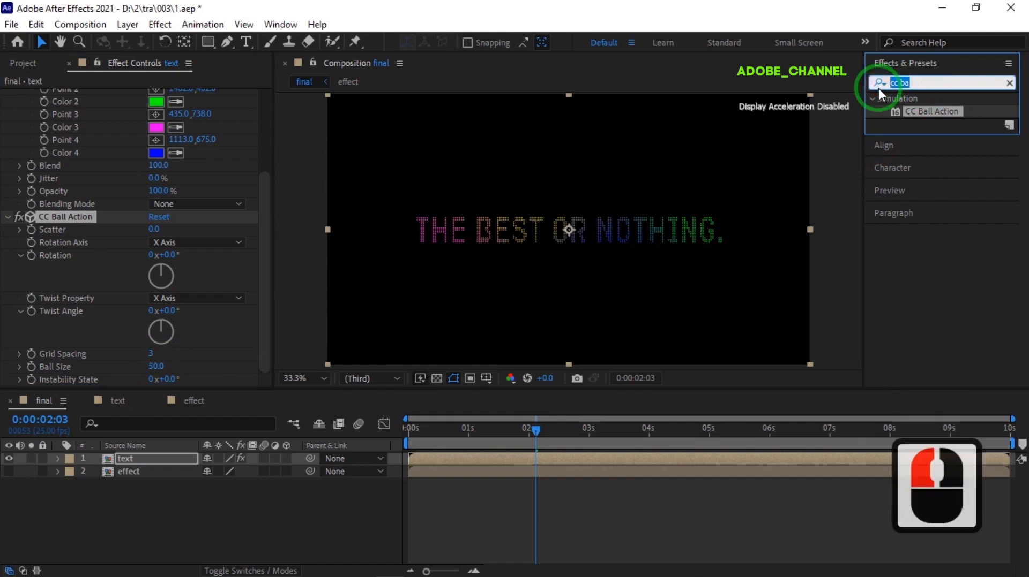
{"action": "type", "text": "echo"}
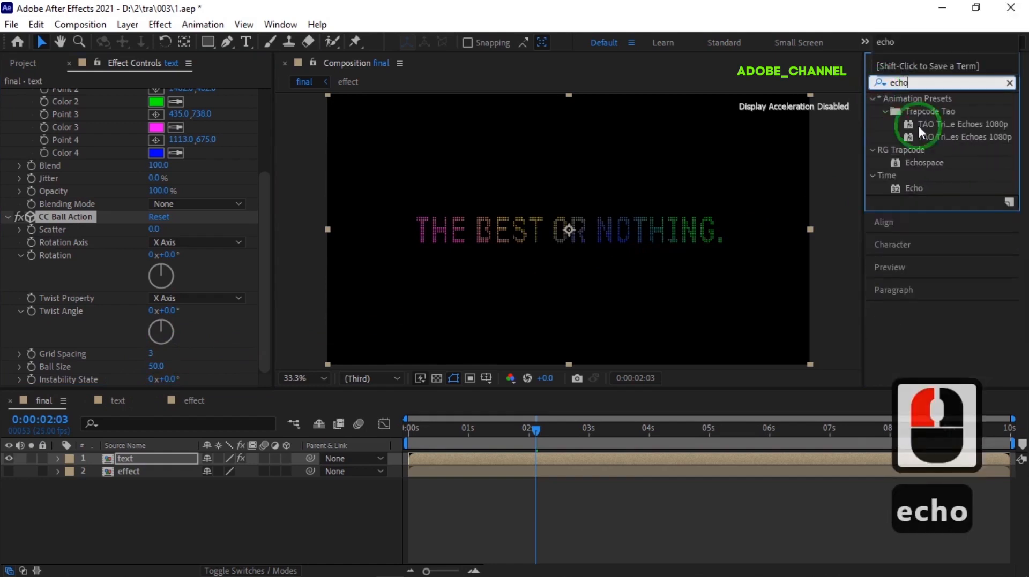
{"action": "double_click", "coordinate": [913, 188]}
{"action": "left_click_drag", "start_coordinate": [543, 445], "coordinate": [353, 450]}
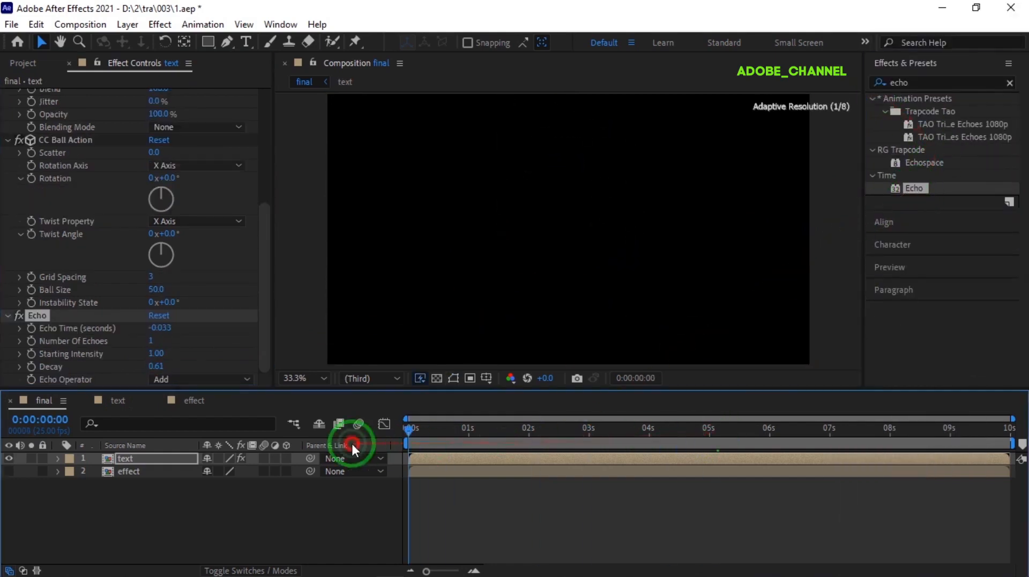
Apply the Stylize Glow effect to the text layer
{"action": "left_click", "coordinate": [873, 85]}
{"action": "type", "text": "g"}
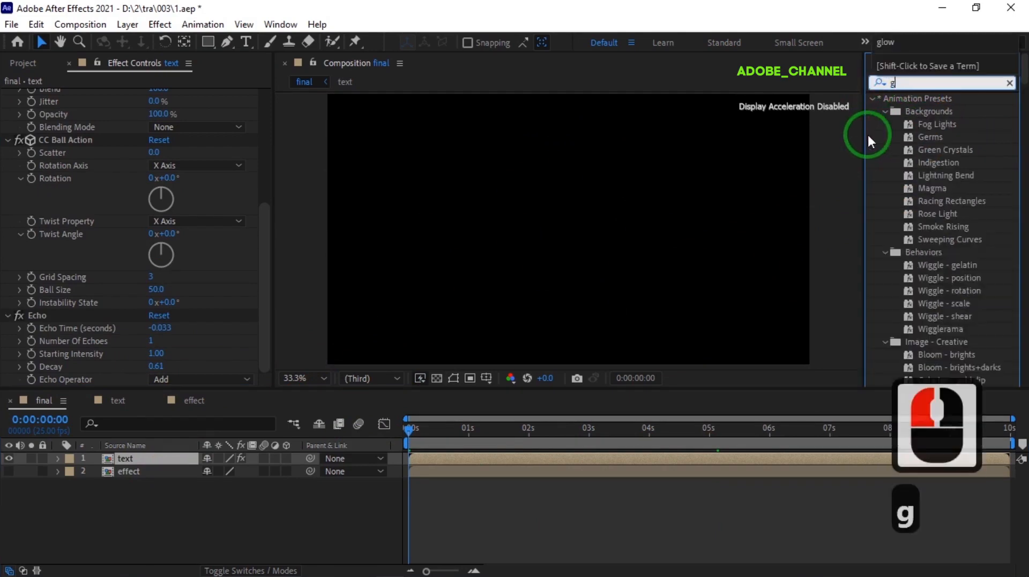
{"action": "type", "text": "low"}
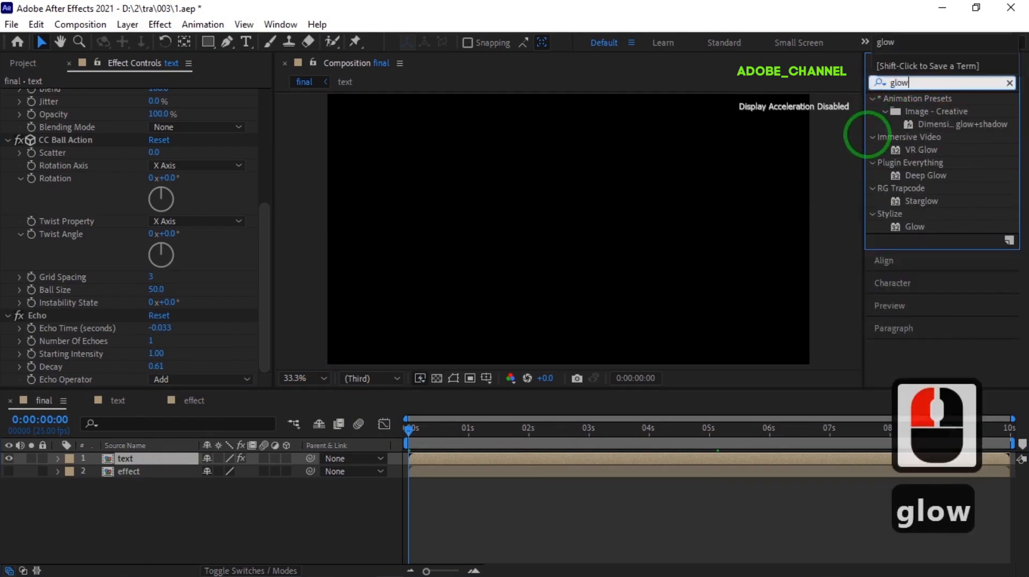
{"action": "double_click", "coordinate": [910, 227]}
{"action": "left_click_drag", "start_coordinate": [268, 311], "coordinate": [265, 289]}
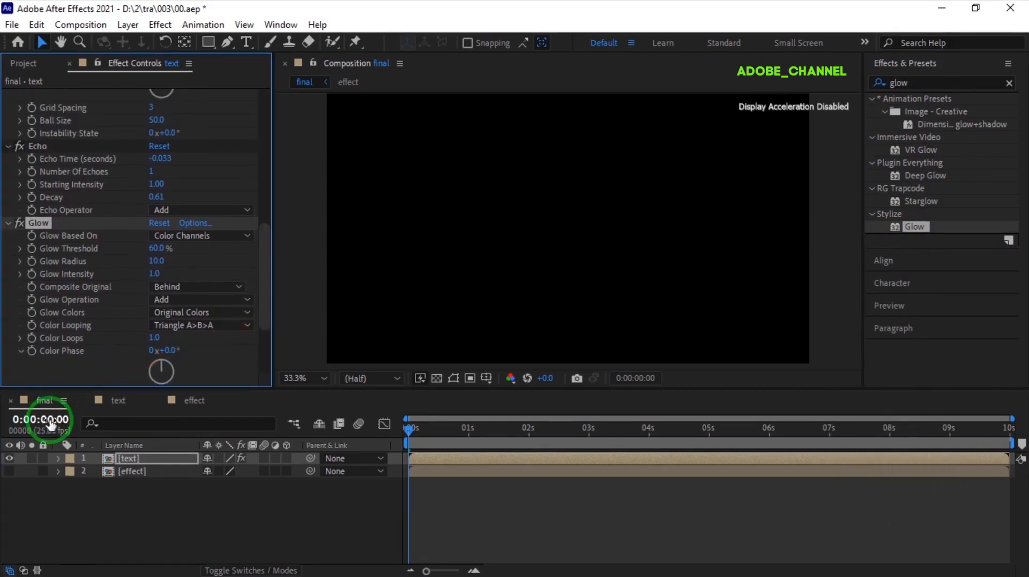
Keyframe the text layer's Glow Intensity at 1.1 at 0:00:01:16
{"action": "left_click", "coordinate": [43, 420]}
{"action": "type", "text": "1:16"}
{"action": "key", "text": "Return"}
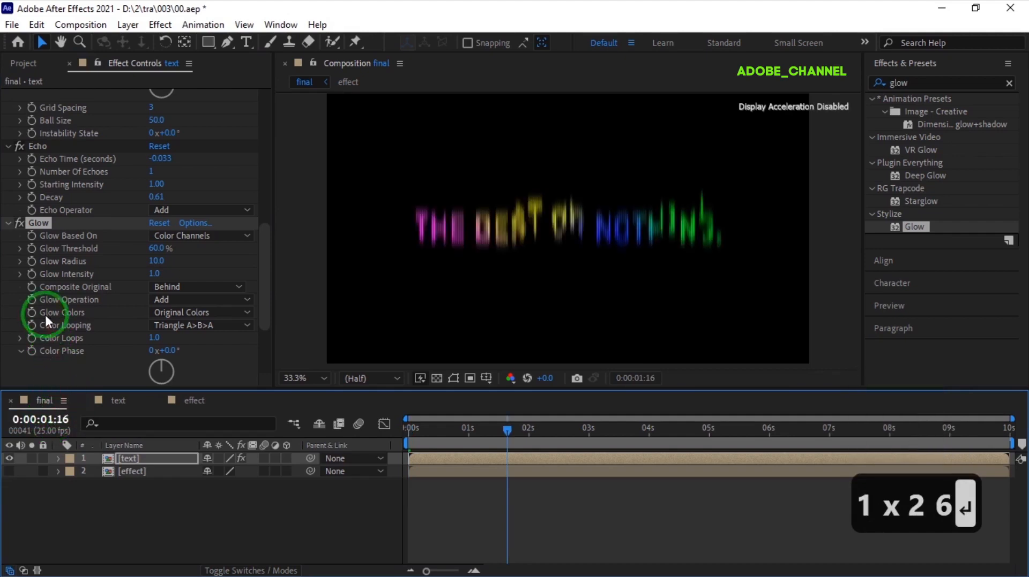
{"action": "left_click", "coordinate": [31, 275]}
{"action": "left_click", "coordinate": [154, 274]}
{"action": "type", "text": "1"}
{"action": "key", "text": "Return"}
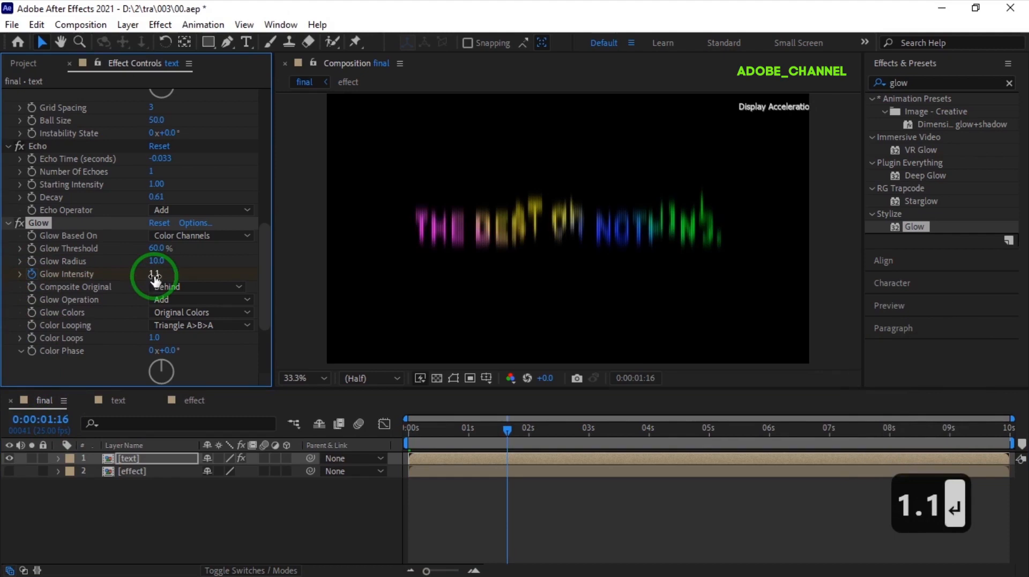
Keyframe the Echo effect's Decay at 0.90 at the same time
{"action": "left_click", "coordinate": [31, 197]}
{"action": "left_click", "coordinate": [155, 197]}
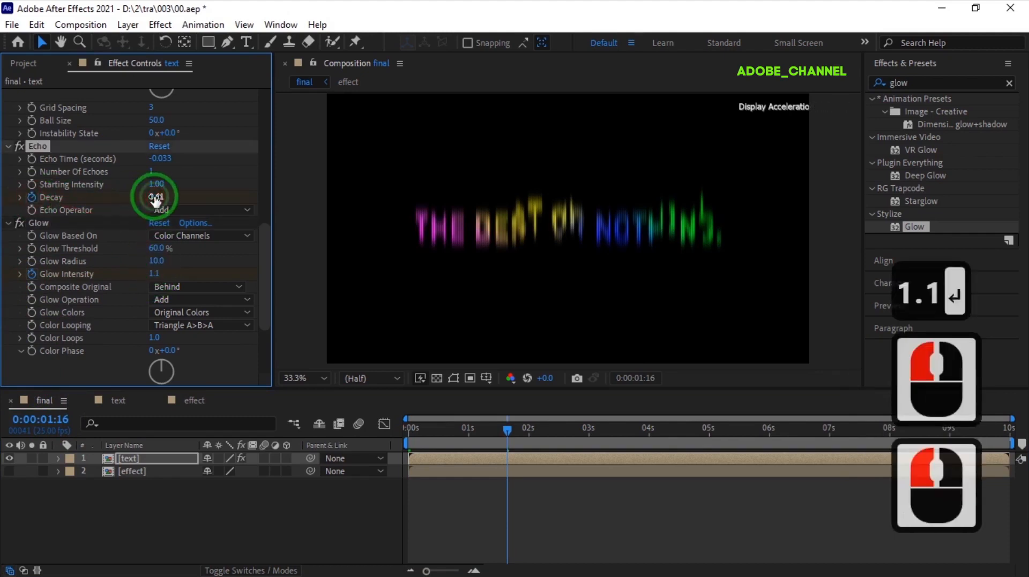
{"action": "type", "text": ".9"}
{"action": "key", "text": "Return"}
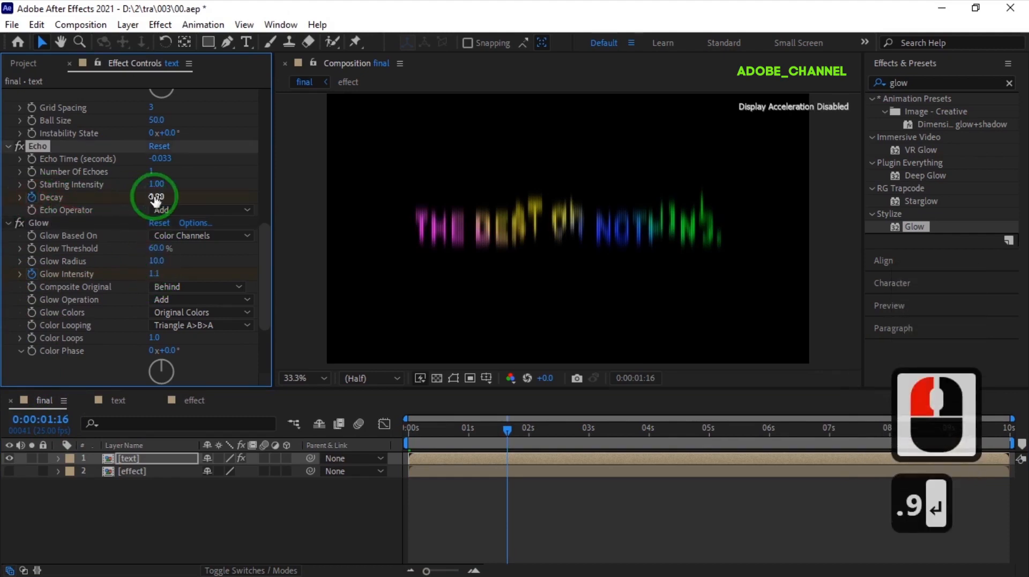
Reveal the text layer's keyframes and set Echo Decay and Glow Intensity to 0 at 0:00:01:17
{"action": "left_click", "coordinate": [140, 458]}
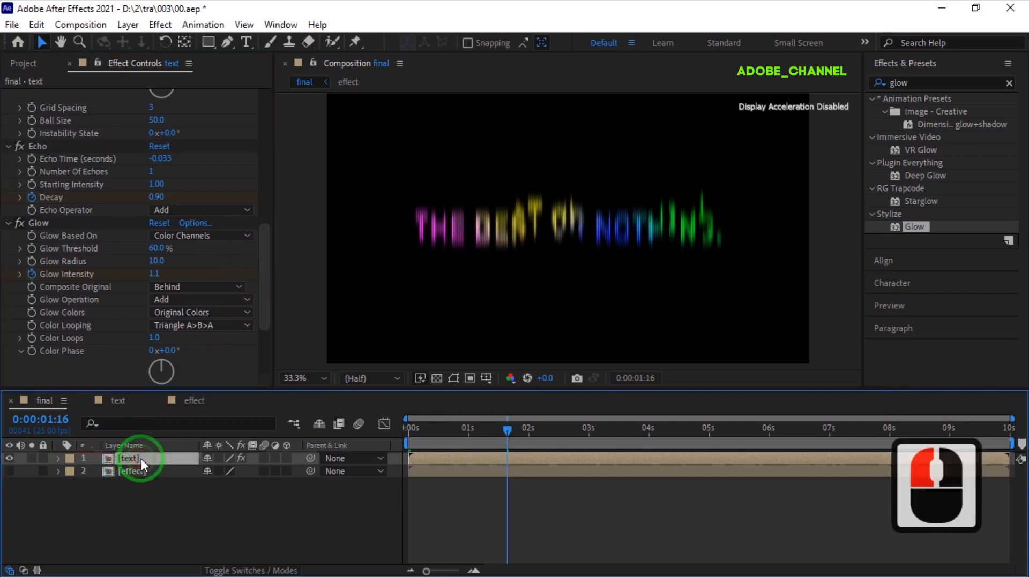
{"action": "key", "text": "u"}
{"action": "left_click", "coordinate": [27, 422]}
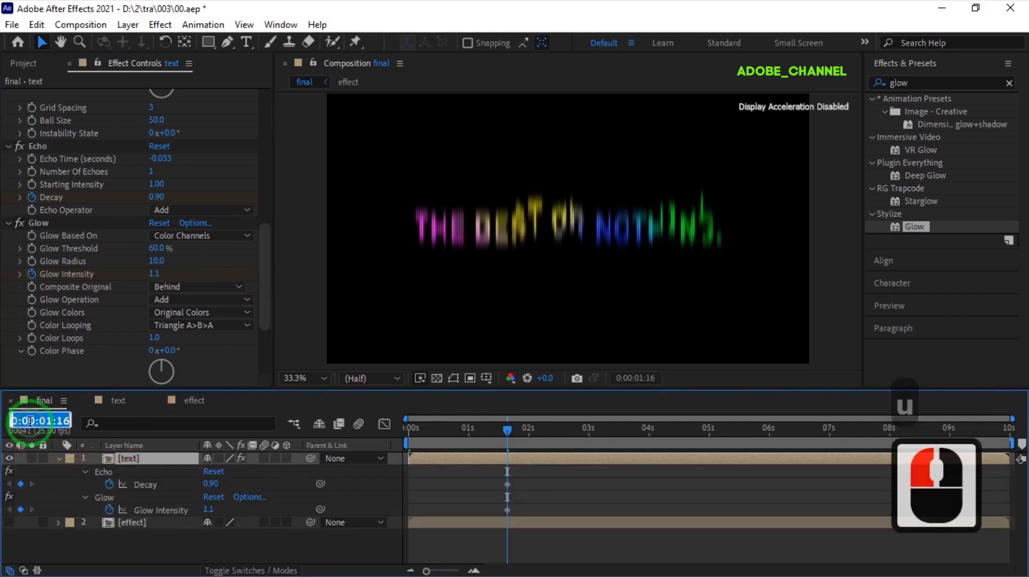
{"action": "type", "text": "117"}
{"action": "key", "text": "Return"}
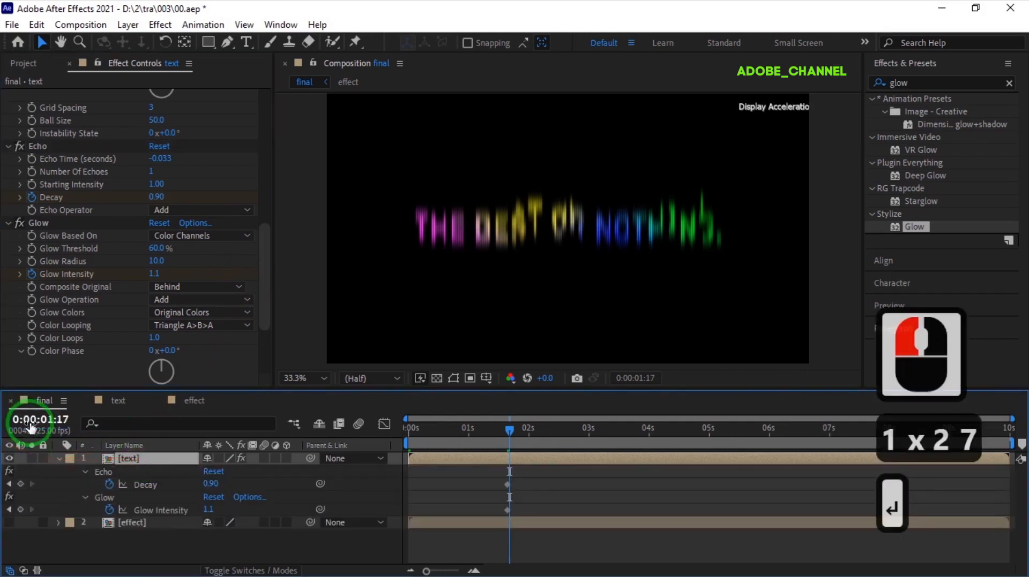
{"action": "left_click", "coordinate": [211, 484]}
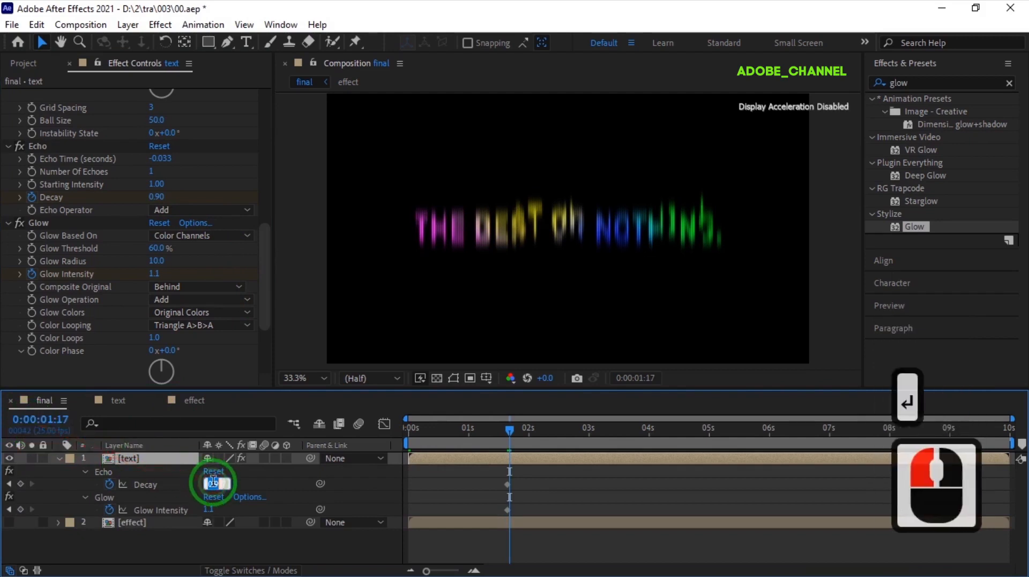
{"action": "type", "text": "0"}
{"action": "key", "text": "Return"}
{"action": "left_click", "coordinate": [209, 509]}
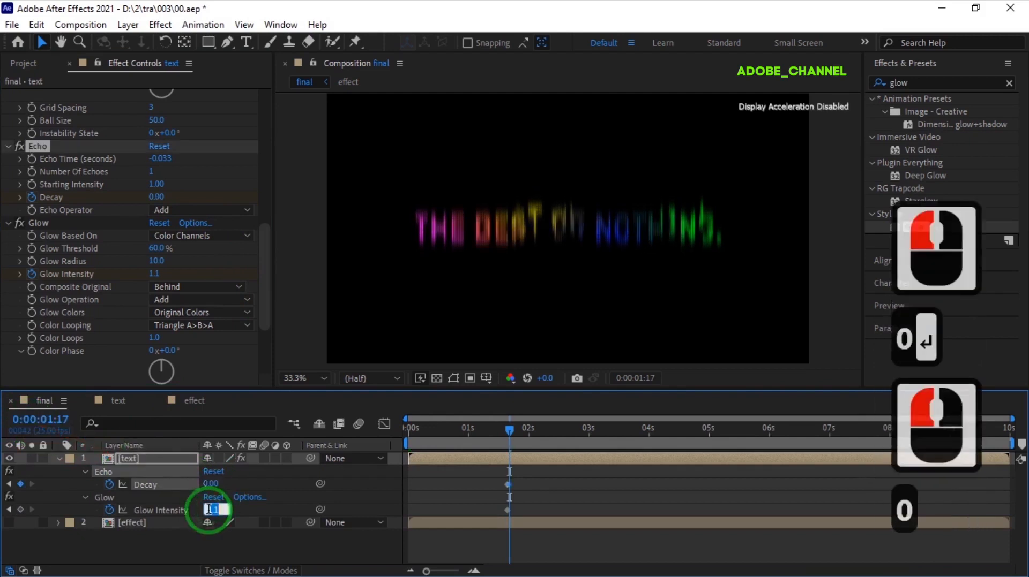
{"action": "type", "text": "0"}
{"action": "key", "text": "Return"}
Add keyframes for the text layer's Echo Decay and Glow Intensity at 0:00:02:18, keeping their current values
{"action": "left_click", "coordinate": [43, 419]}
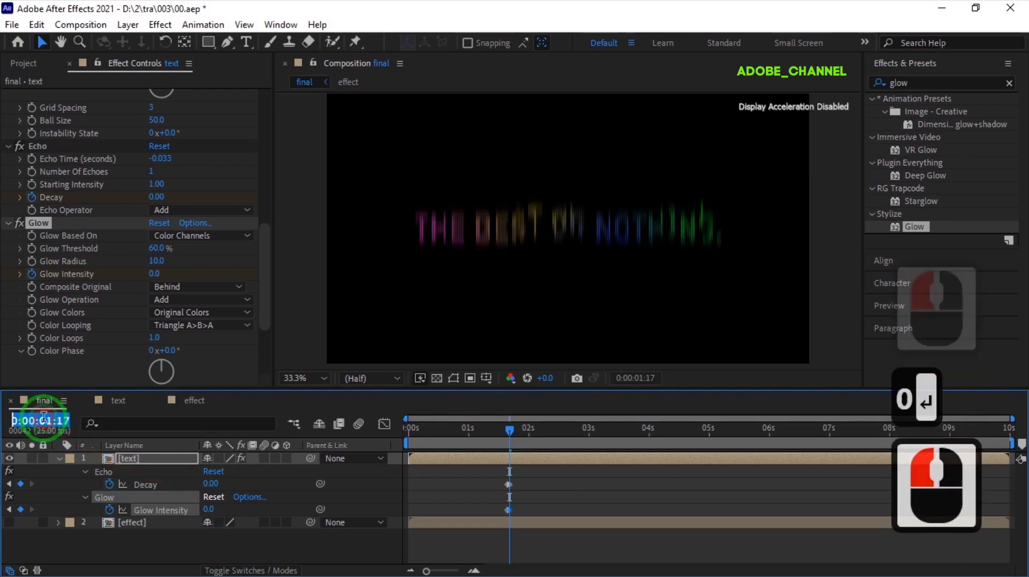
{"action": "type", "text": "218"}
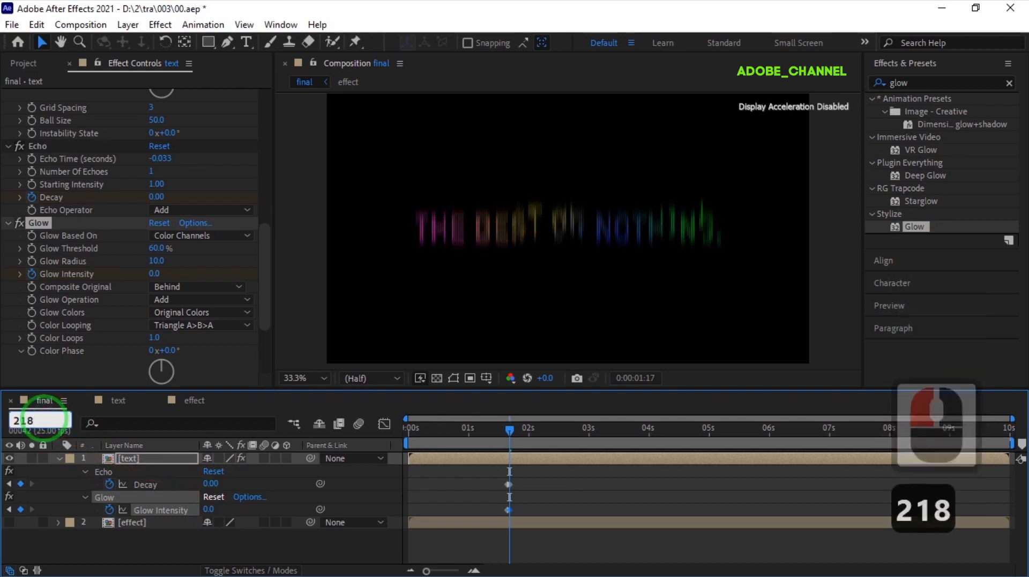
{"action": "key", "text": "Return"}
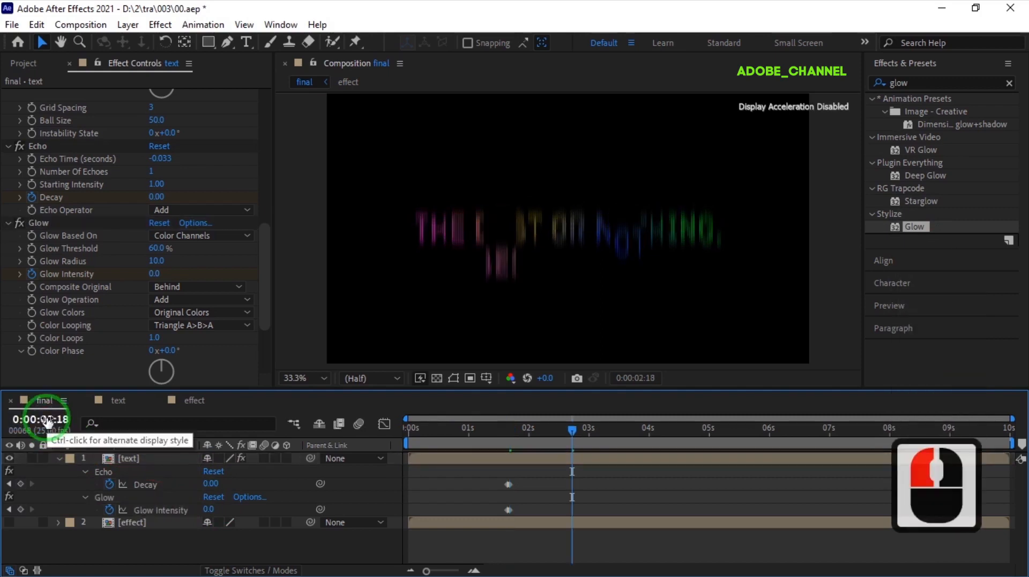
{"action": "left_click", "coordinate": [20, 484]}
{"action": "left_click", "coordinate": [20, 509]}
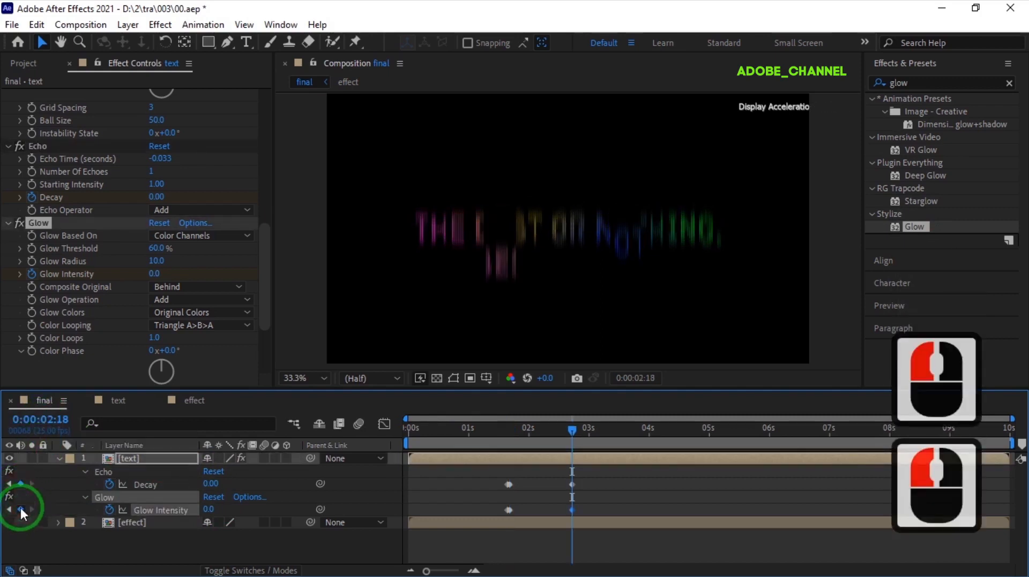
Set the text layer's Echo Decay to 0.90 and Glow Intensity to 1.1 at 0:00:02:19
{"action": "left_click", "coordinate": [42, 421]}
{"action": "type", "text": "219"}
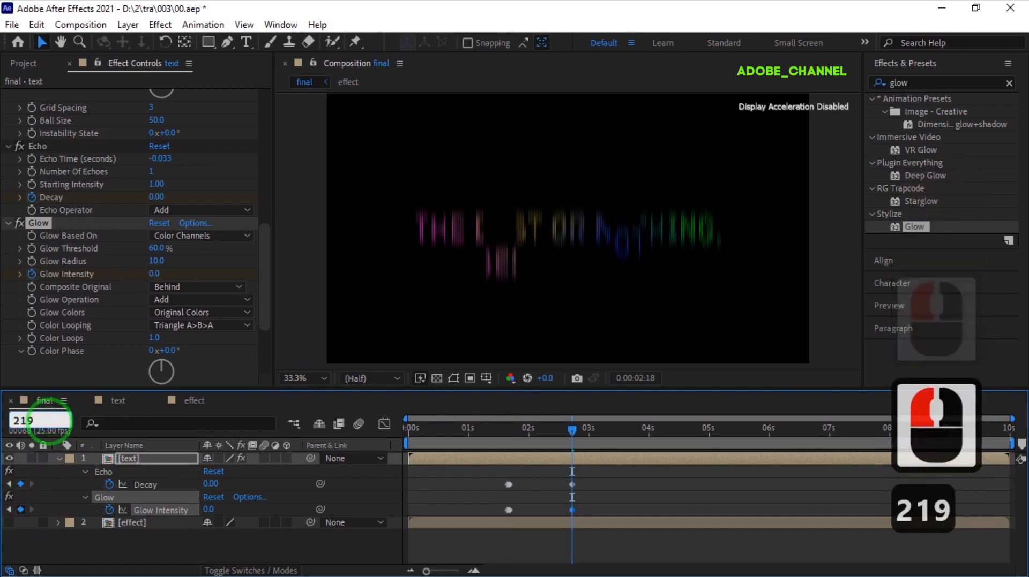
{"action": "key", "text": "Return"}
{"action": "left_click", "coordinate": [210, 484]}
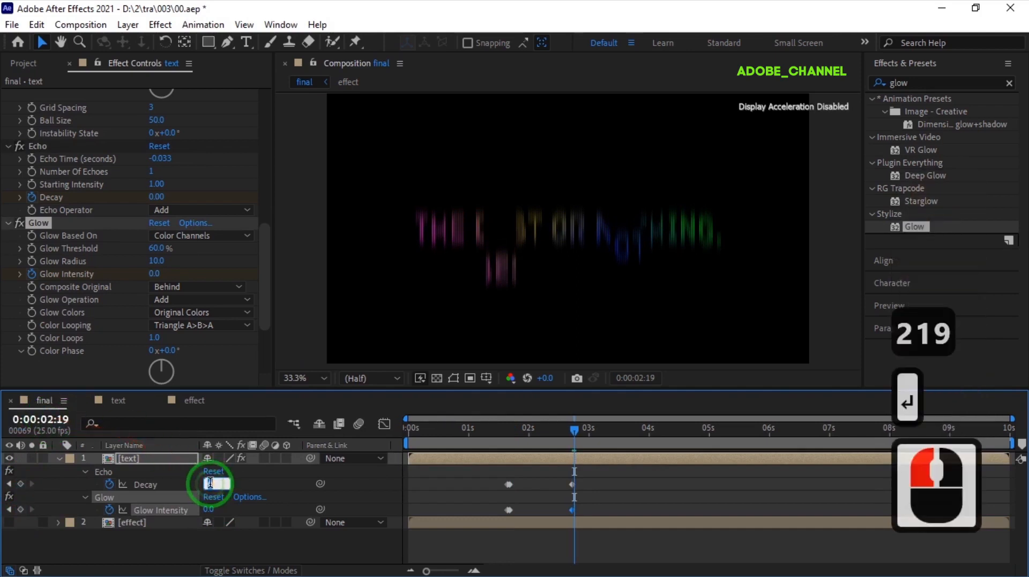
{"action": "type", "text": ".9"}
{"action": "key", "text": "Return"}
{"action": "left_click", "coordinate": [209, 509]}
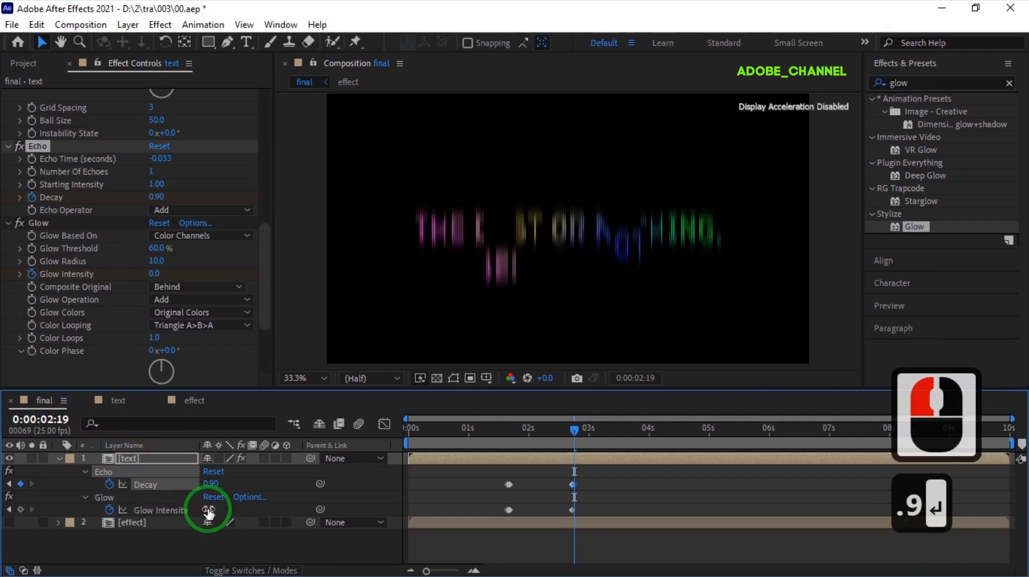
{"action": "type", "text": "1.1"}
{"action": "key", "text": "Return"}
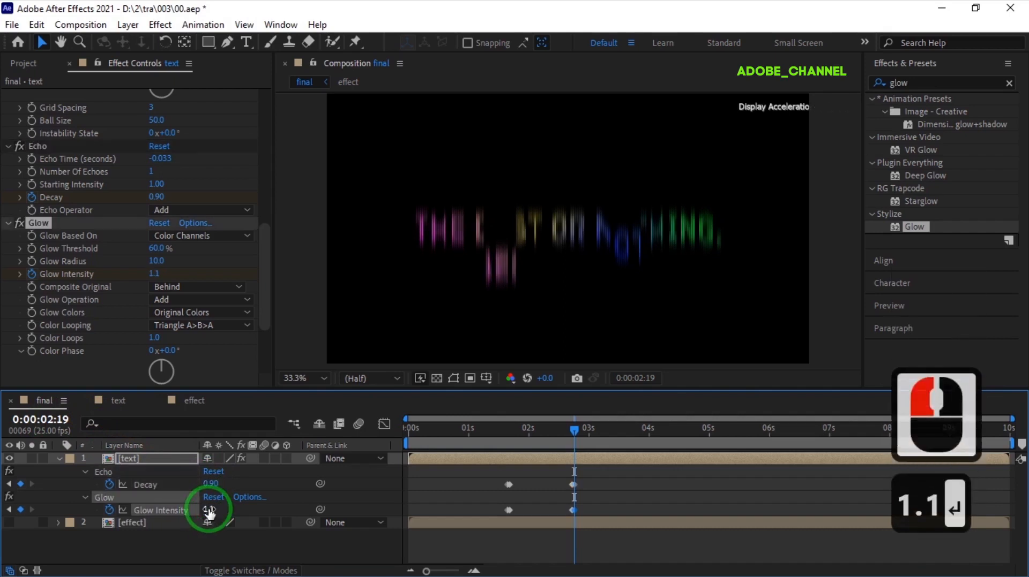
Add hold keyframes with unchanged values for Echo Decay and Glow Intensity at 0:00:03:18
{"action": "left_click", "coordinate": [47, 421]}
{"action": "type", "text": "318"}
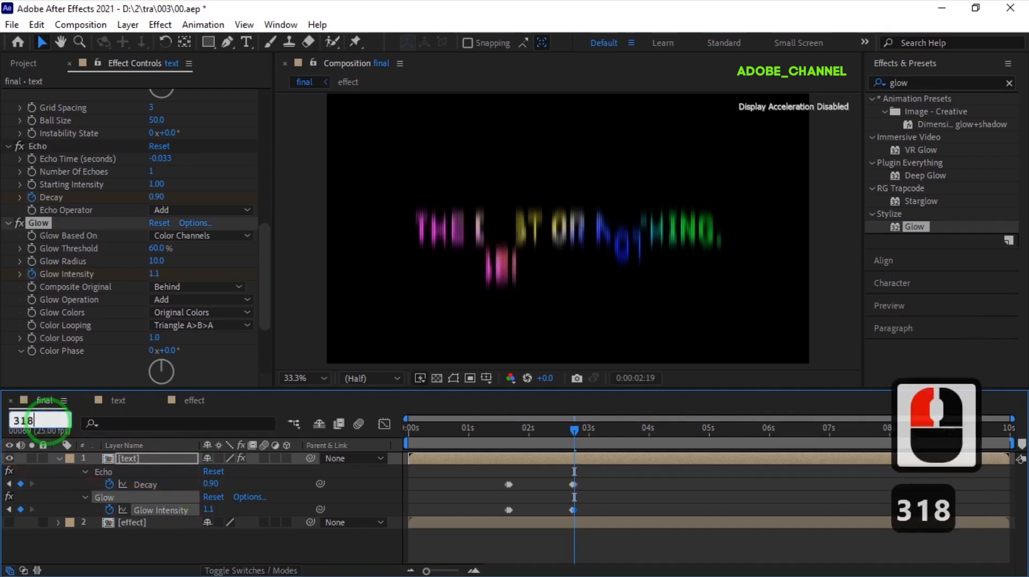
{"action": "key", "text": "Return"}
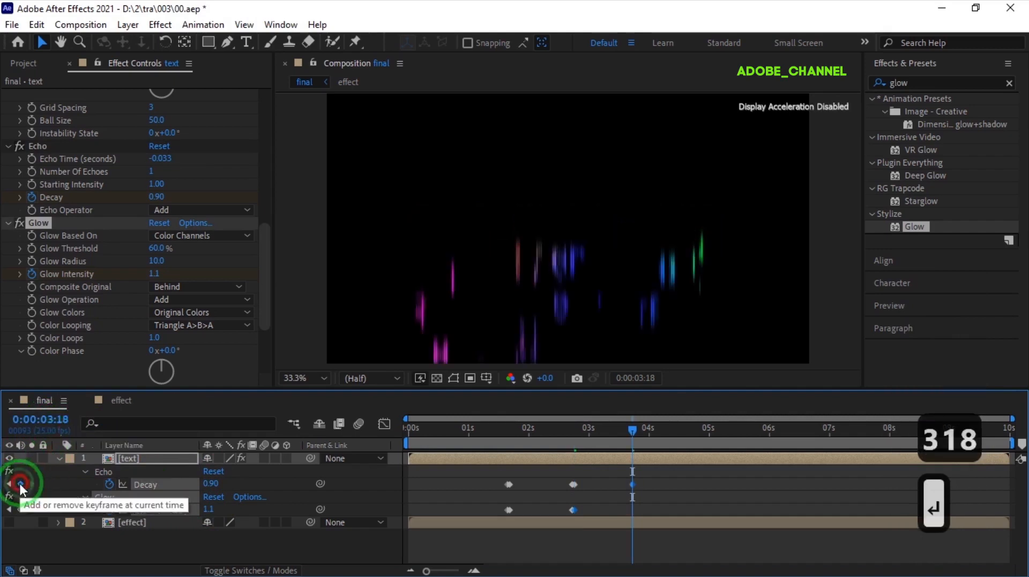
{"action": "left_click", "coordinate": [20, 484]}
{"action": "left_click", "coordinate": [21, 510]}
Set the text layer's Echo Decay and Glow Intensity both to 0 at 0:00:04:10
{"action": "left_click", "coordinate": [47, 421]}
{"action": "type", "text": "4:10"}
{"action": "key", "text": "Return"}
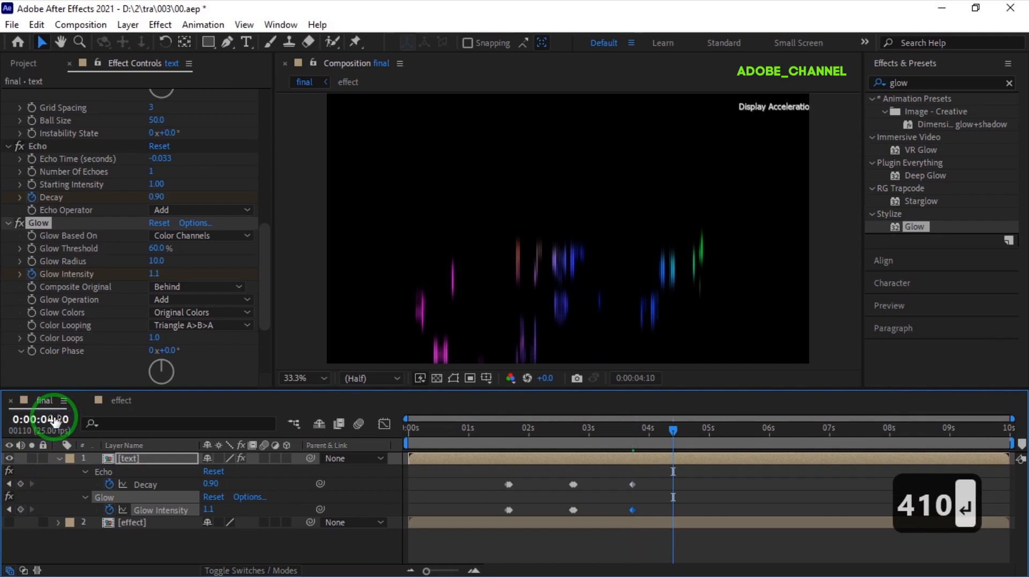
{"action": "left_click", "coordinate": [211, 484]}
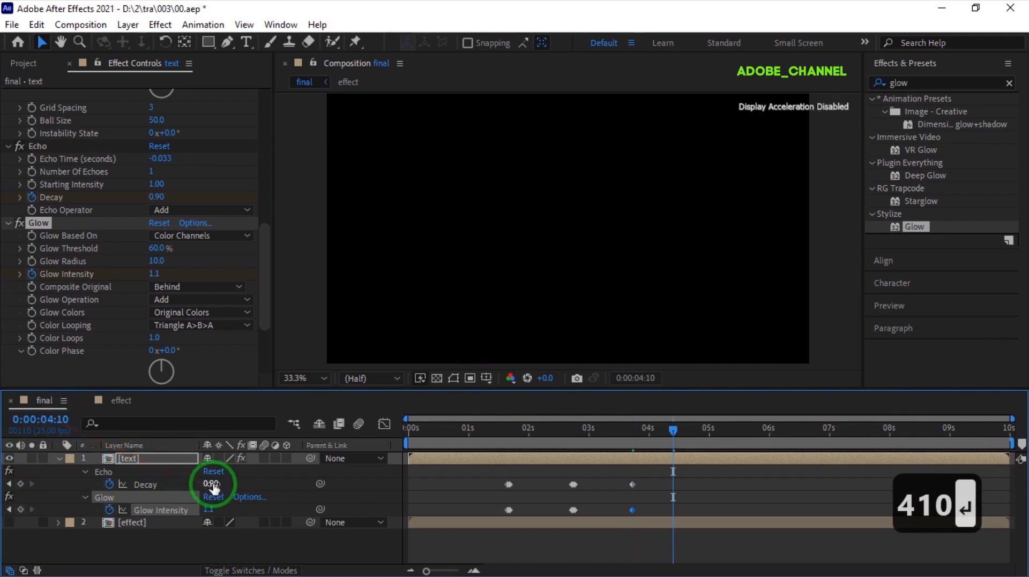
{"action": "left_click", "coordinate": [213, 484]}
{"action": "type", "text": "0"}
{"action": "key", "text": "Return"}
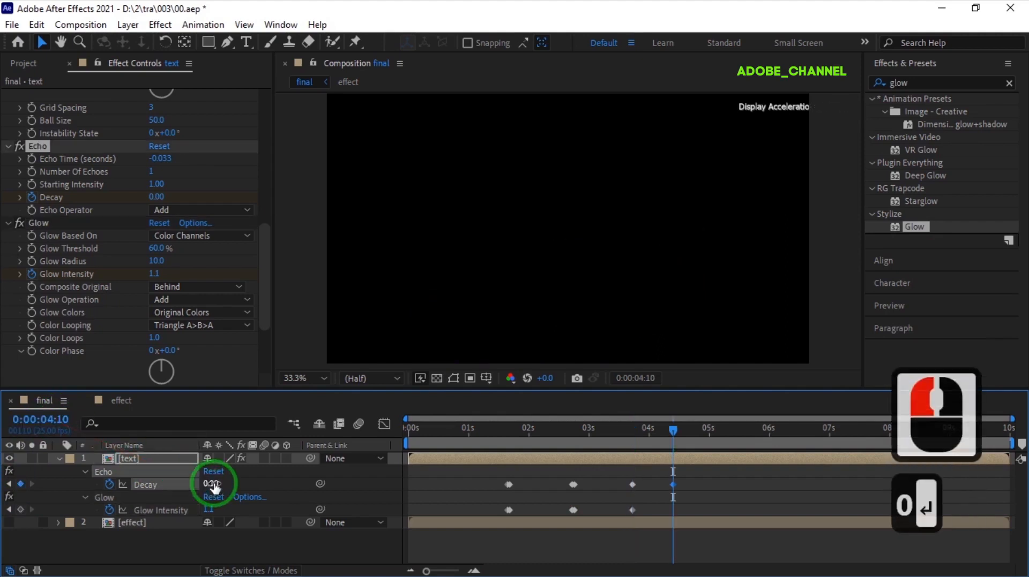
{"action": "left_click", "coordinate": [210, 512]}
{"action": "type", "text": "0"}
{"action": "key", "text": "Return"}
Set the text layer's Echo Decay to 0.90 and Glow Intensity to 1.1 at 0:00:04:12
{"action": "left_click", "coordinate": [53, 422]}
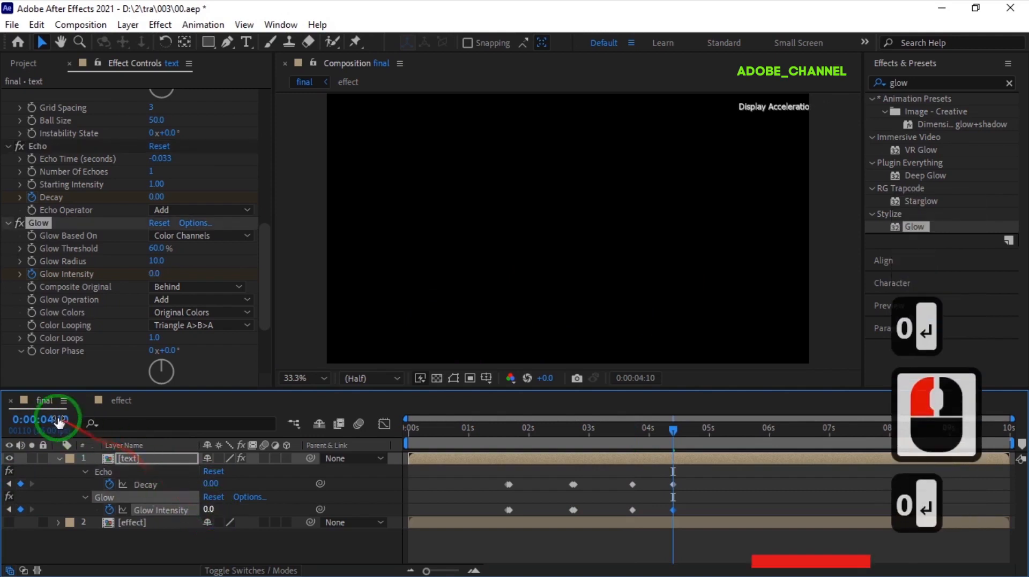
{"action": "left_click", "coordinate": [60, 421]}
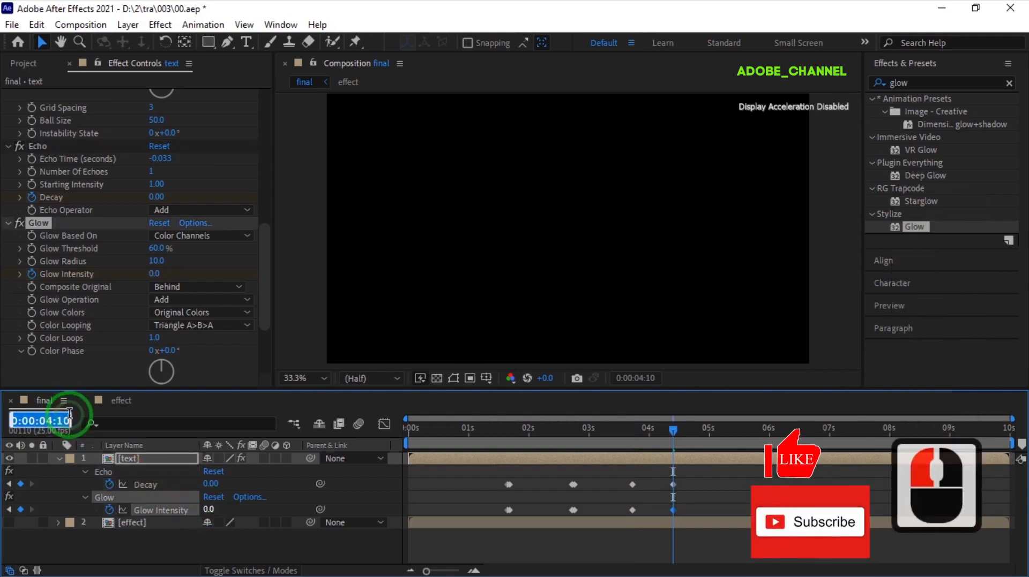
{"action": "type", "text": "4:1"}
{"action": "type", "text": "2"}
{"action": "key", "text": "Return"}
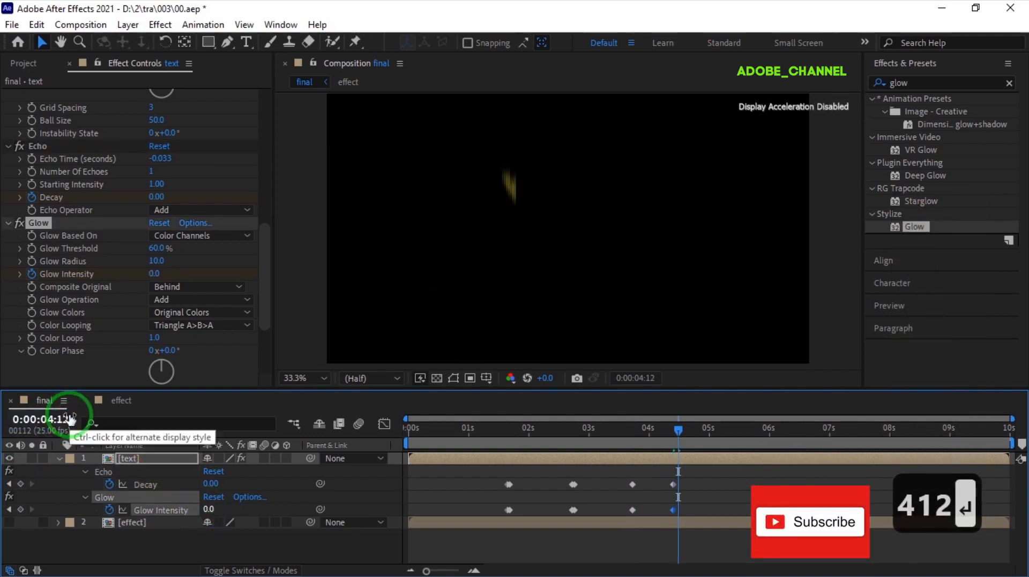
{"action": "left_click", "coordinate": [216, 482]}
{"action": "type", "text": ".9"}
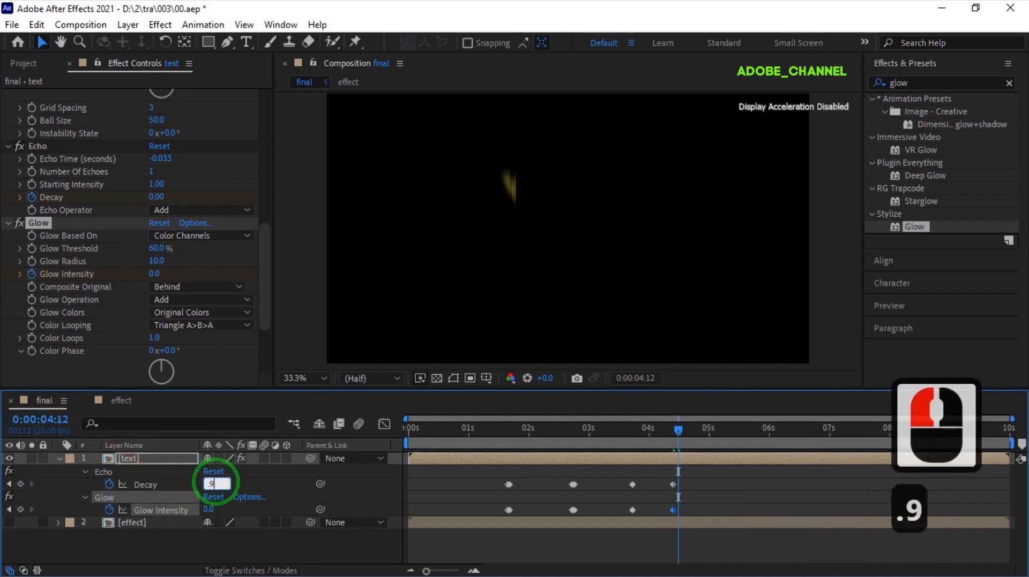
{"action": "key", "text": "Return"}
{"action": "left_click", "coordinate": [209, 510]}
{"action": "type", "text": "1"}
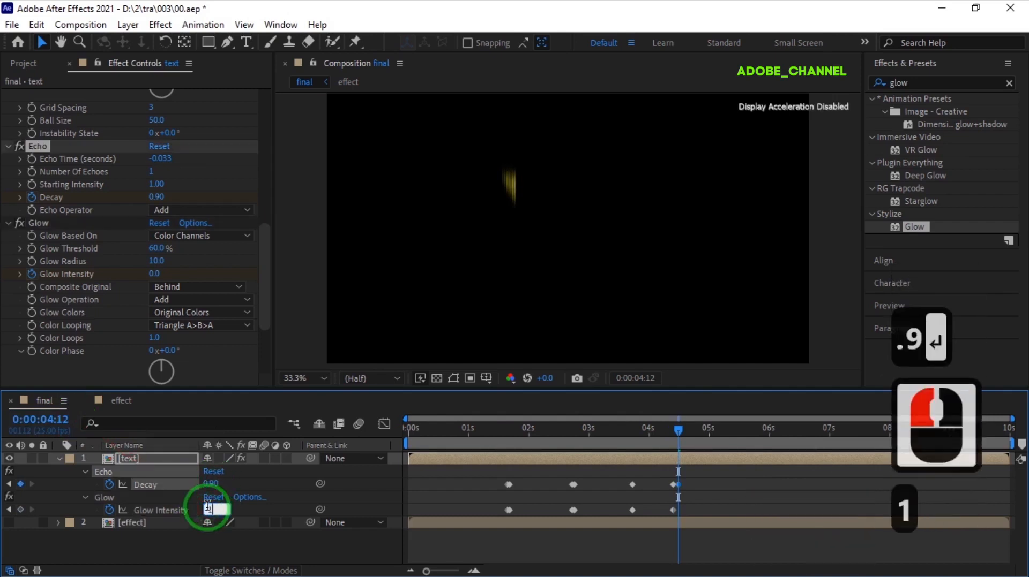
{"action": "type", "text": ".1"}
{"action": "key", "text": "Return"}
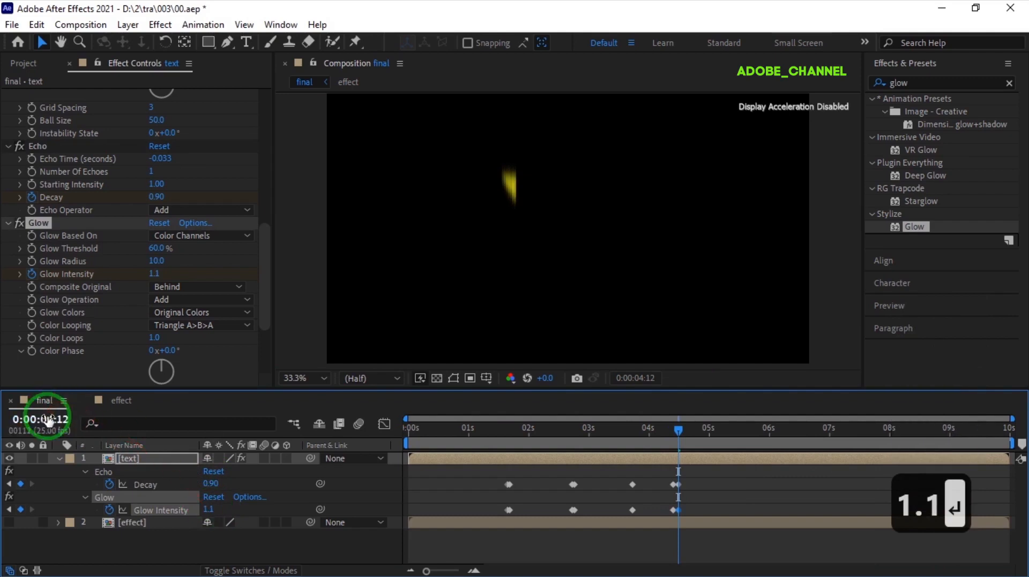
Keyframe Echo Decay and Glow Intensity at their current values at 0:00:05:04
{"action": "left_click", "coordinate": [48, 421]}
{"action": "type", "text": "504"}
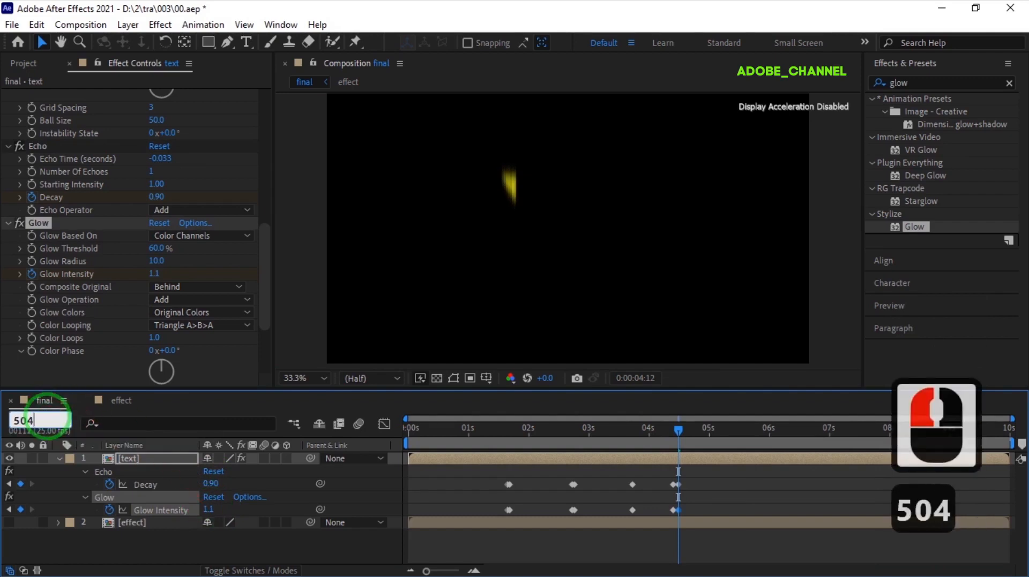
{"action": "key", "text": "Return"}
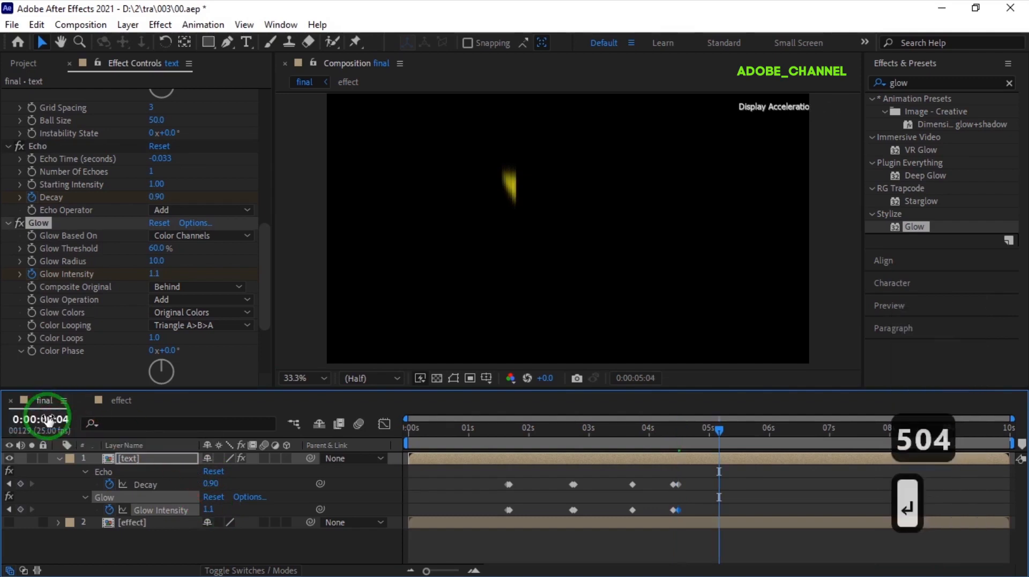
{"action": "left_click", "coordinate": [20, 483]}
{"action": "left_click", "coordinate": [21, 510]}
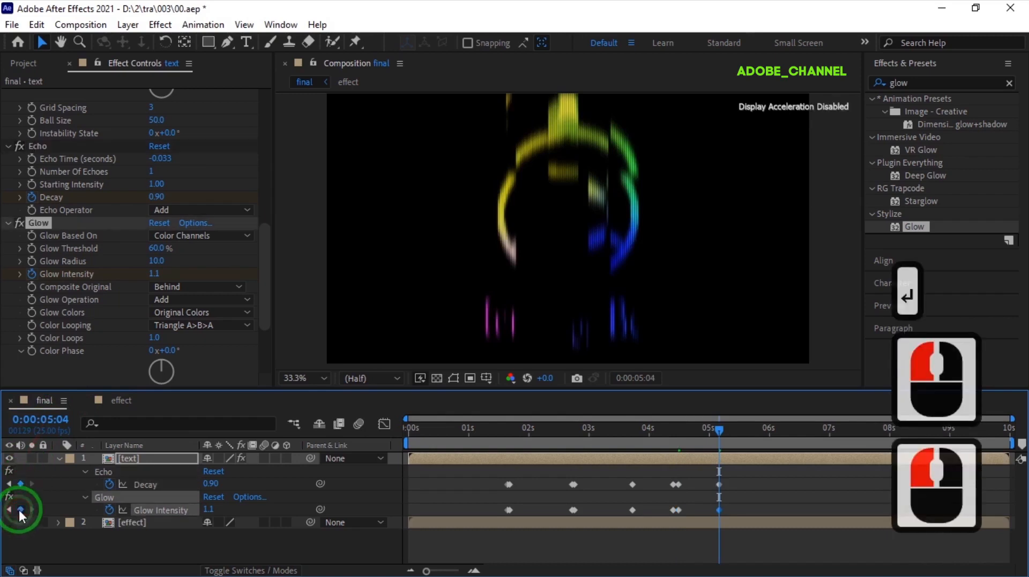
Set the text layer's Echo Decay and Glow Intensity both to 0 at 0:00:06:11
{"action": "left_click", "coordinate": [53, 417]}
{"action": "type", "text": "6"}
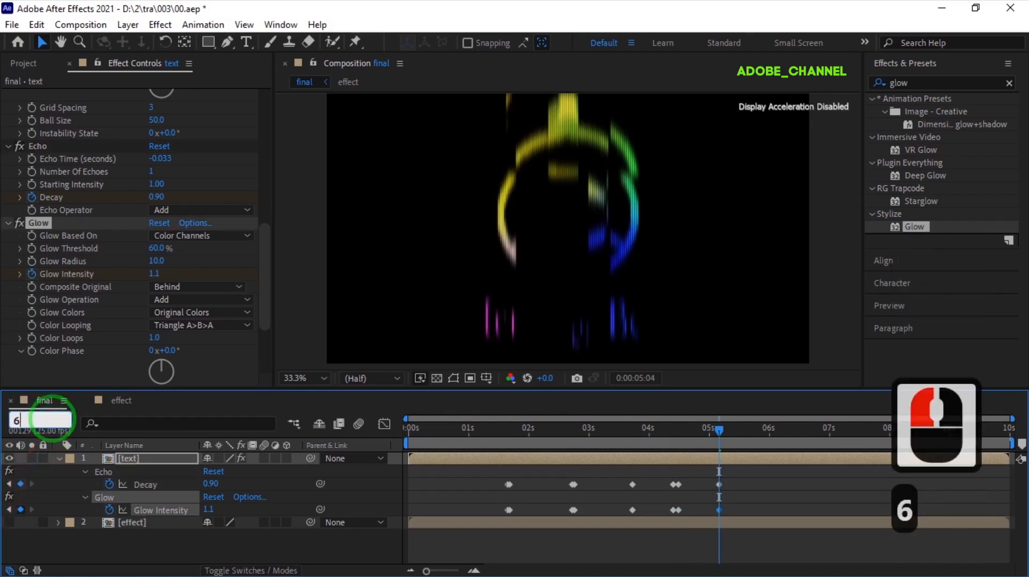
{"action": "type", "text": ":11"}
{"action": "key", "text": "Return"}
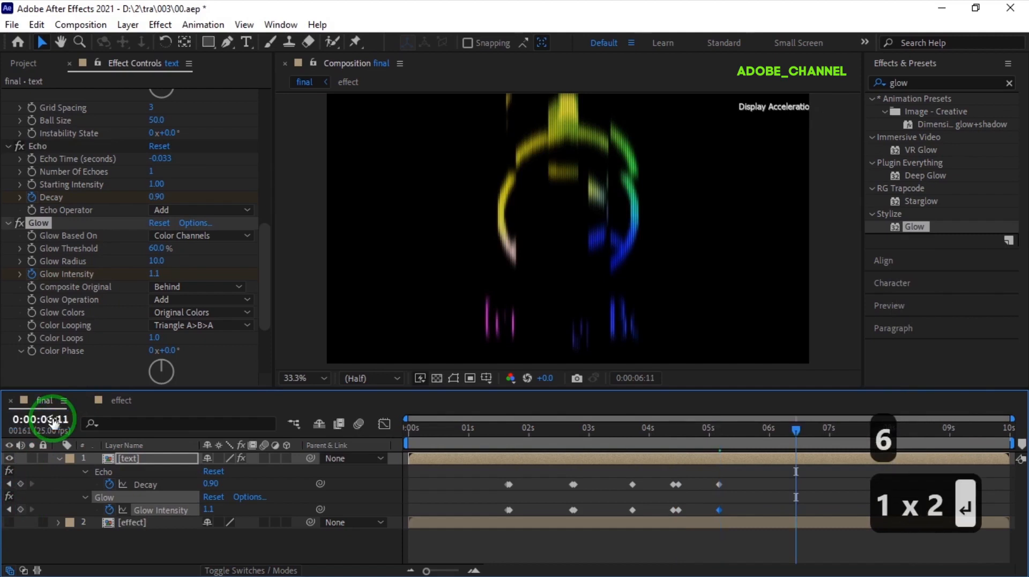
{"action": "left_click", "coordinate": [212, 484]}
{"action": "type", "text": "0"}
{"action": "key", "text": "Return"}
{"action": "left_click", "coordinate": [208, 509]}
{"action": "type", "text": "0"}
{"action": "key", "text": "Return"}
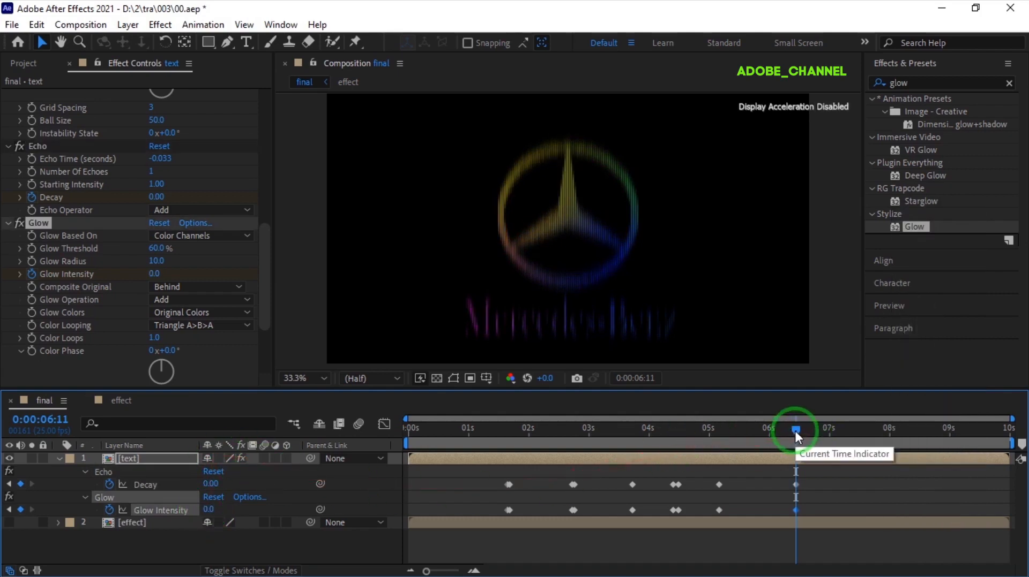
Return to the start of the timeline and apply the Fast Box Blur effect to the text layer
{"action": "left_click_drag", "start_coordinate": [795, 430], "coordinate": [544, 437]}
{"action": "left_click", "coordinate": [382, 444]}
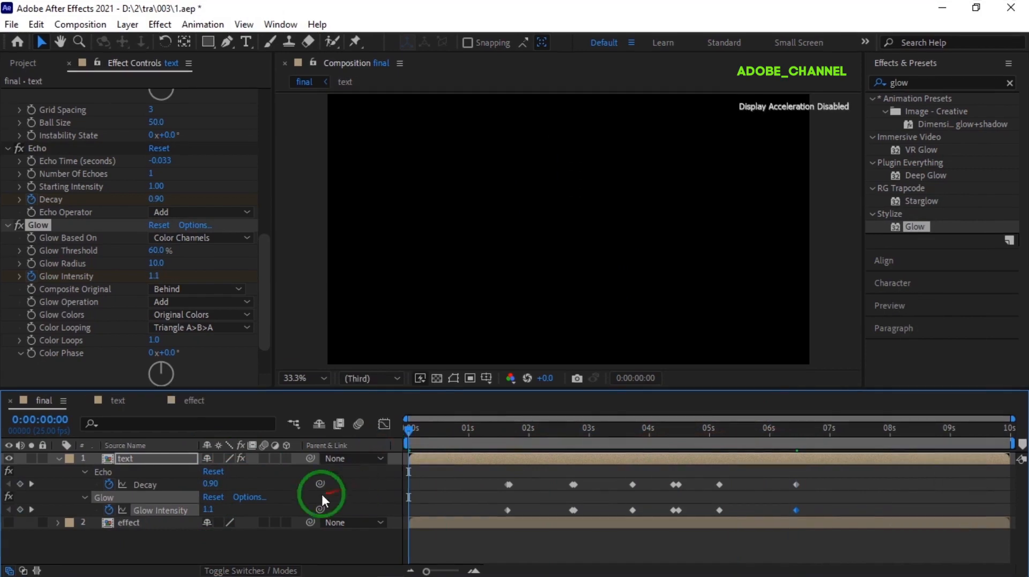
{"action": "left_click", "coordinate": [153, 461]}
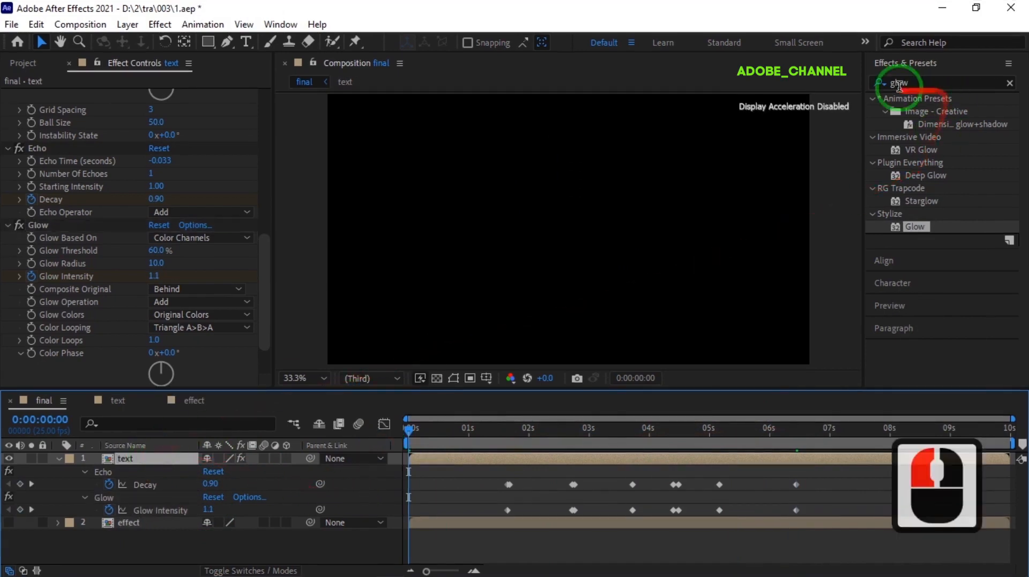
{"action": "double_click", "coordinate": [880, 84]}
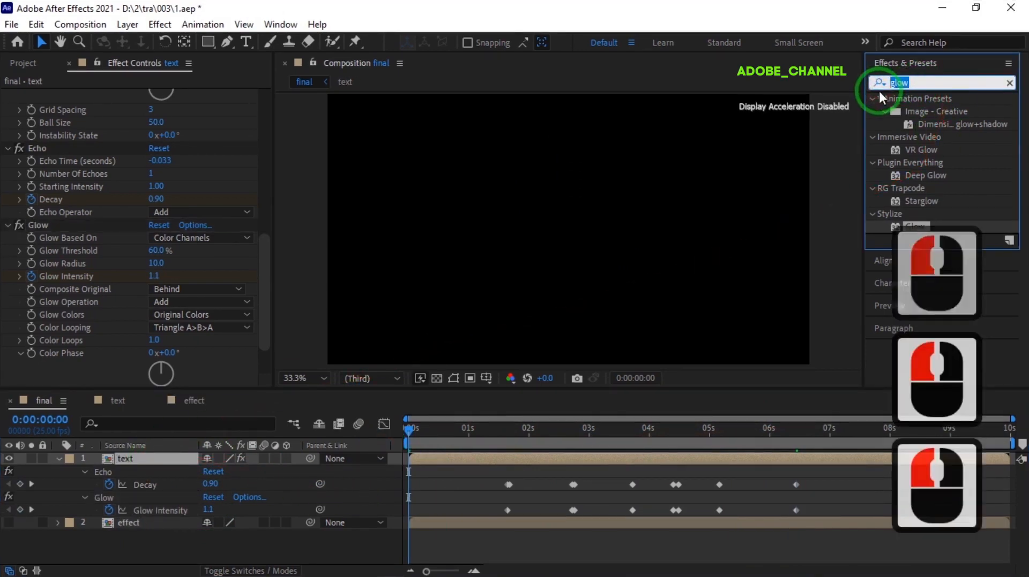
{"action": "type", "text": "fas"}
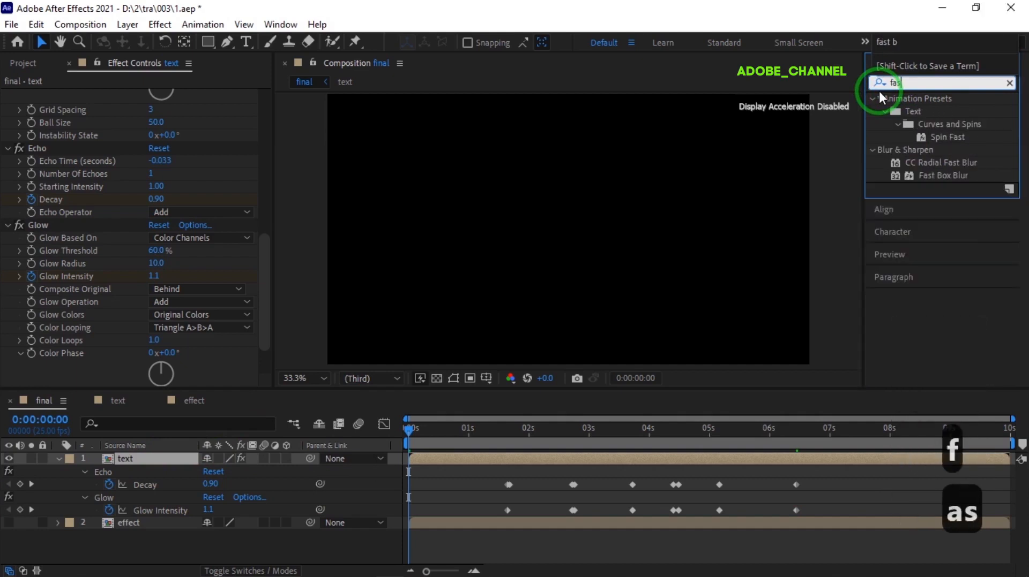
{"action": "double_click", "coordinate": [940, 175]}
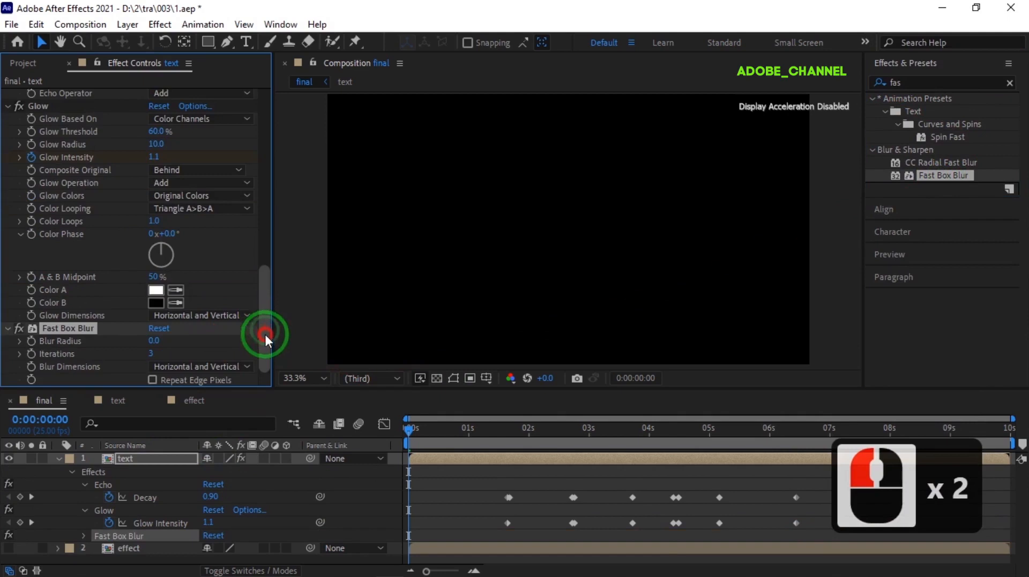
Set the Fast Box Blur's Blur Dimensions to Vertical and its Blur Radius to 18
{"action": "left_click_drag", "start_coordinate": [266, 335], "coordinate": [262, 360]}
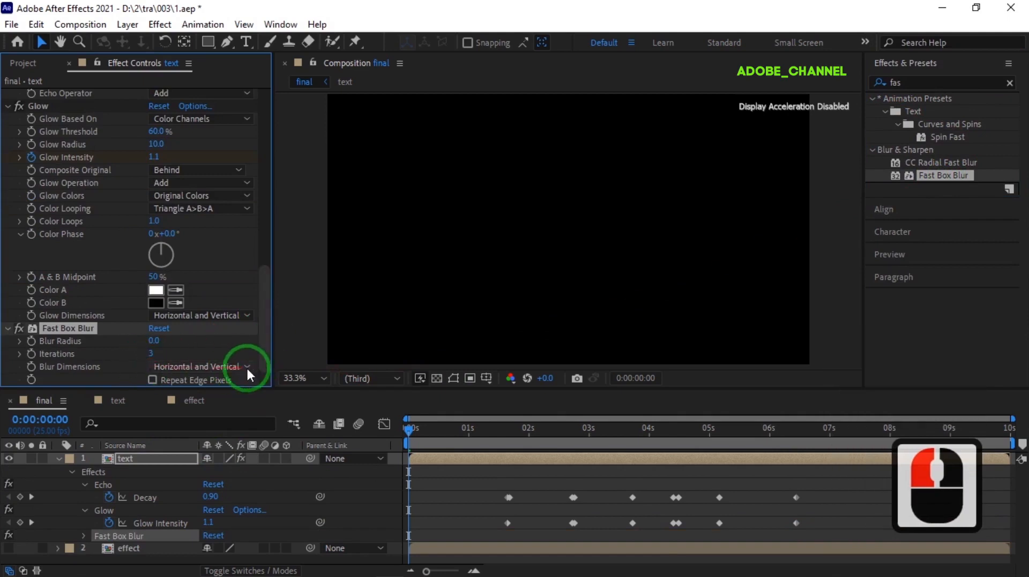
{"action": "left_click", "coordinate": [246, 367]}
{"action": "left_click", "coordinate": [223, 414]}
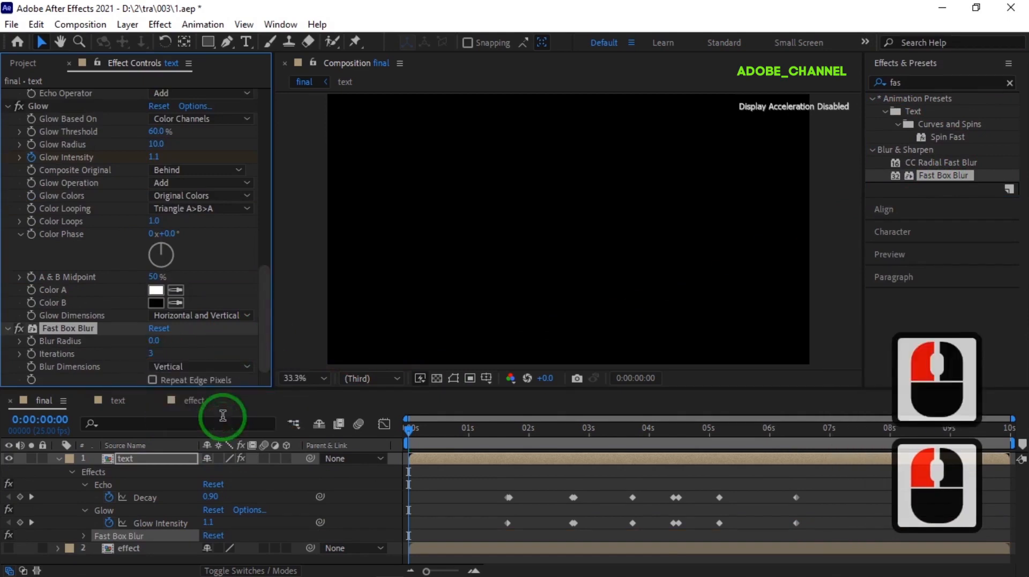
{"action": "left_click", "coordinate": [153, 341]}
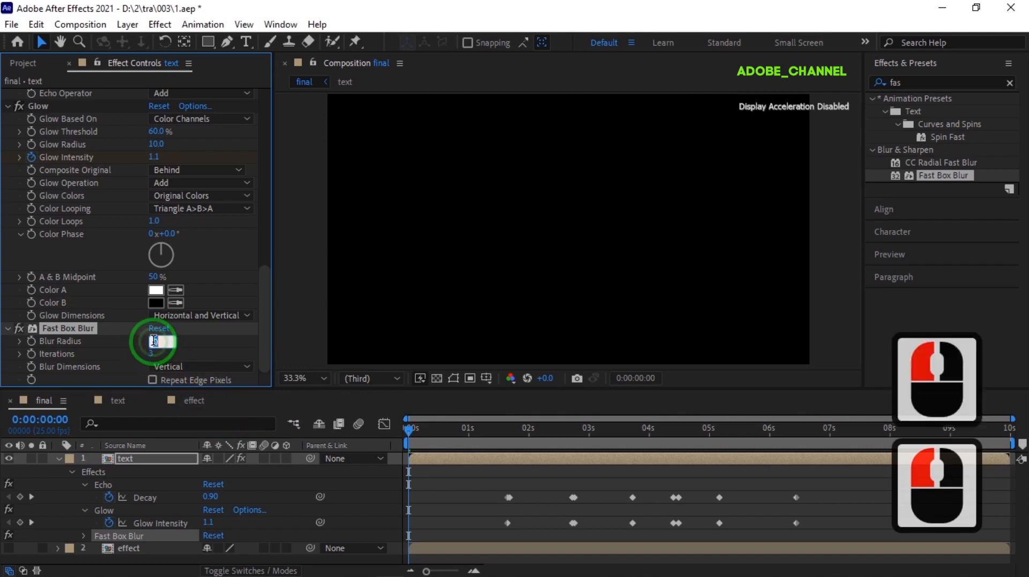
{"action": "type", "text": "18"}
{"action": "key", "text": "Return"}
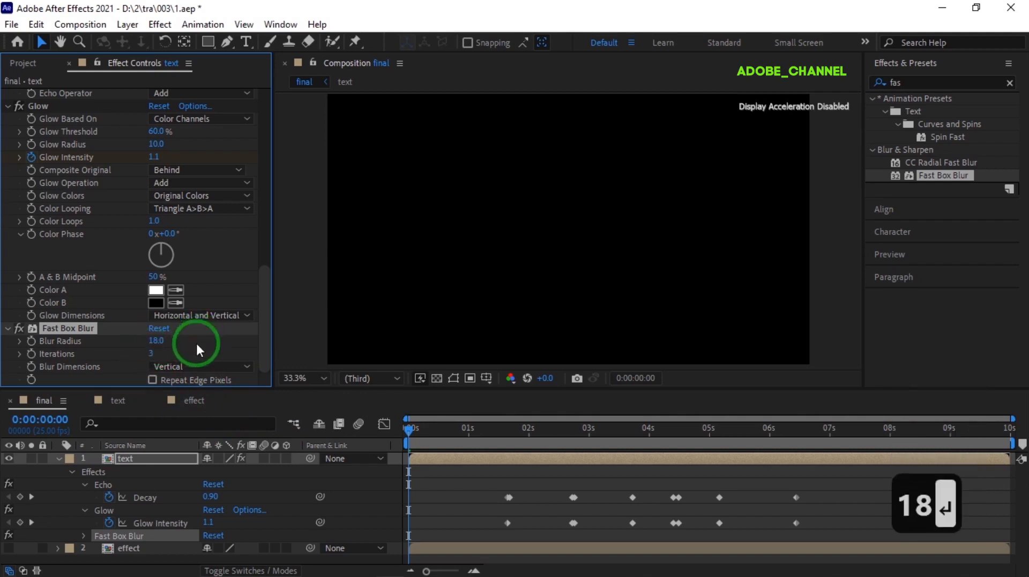
Collapse the text layer's properties and duplicate the layer twice
{"action": "left_click", "coordinate": [57, 458]}
{"action": "left_click", "coordinate": [142, 460]}
{"action": "key", "text": "ctrl+d"}
{"action": "key", "text": "ctrl+d"}
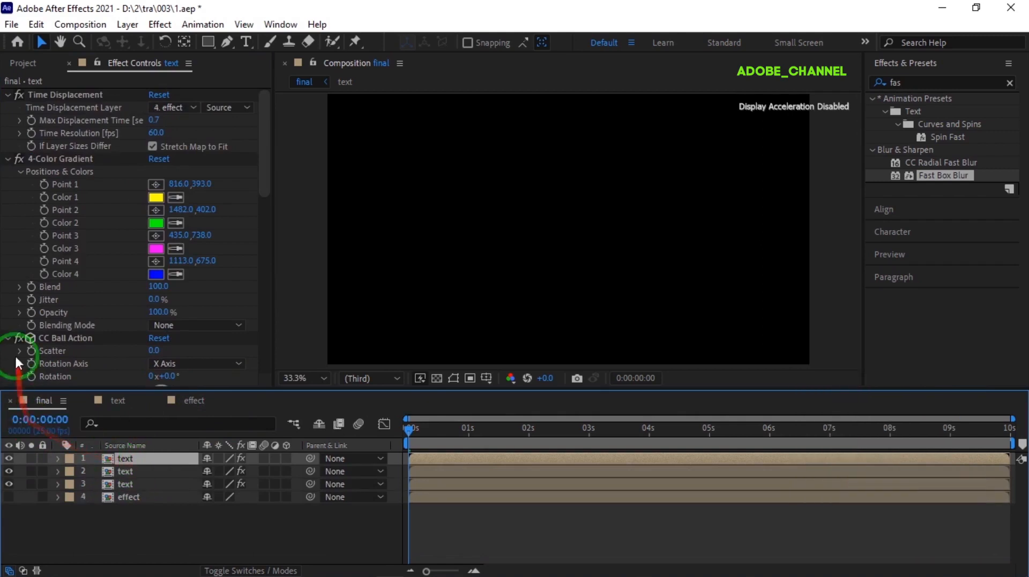
Collapse the settings of every effect below Time Displacement on the top text layer
{"action": "left_click", "coordinate": [7, 338]}
{"action": "left_click", "coordinate": [8, 339]}
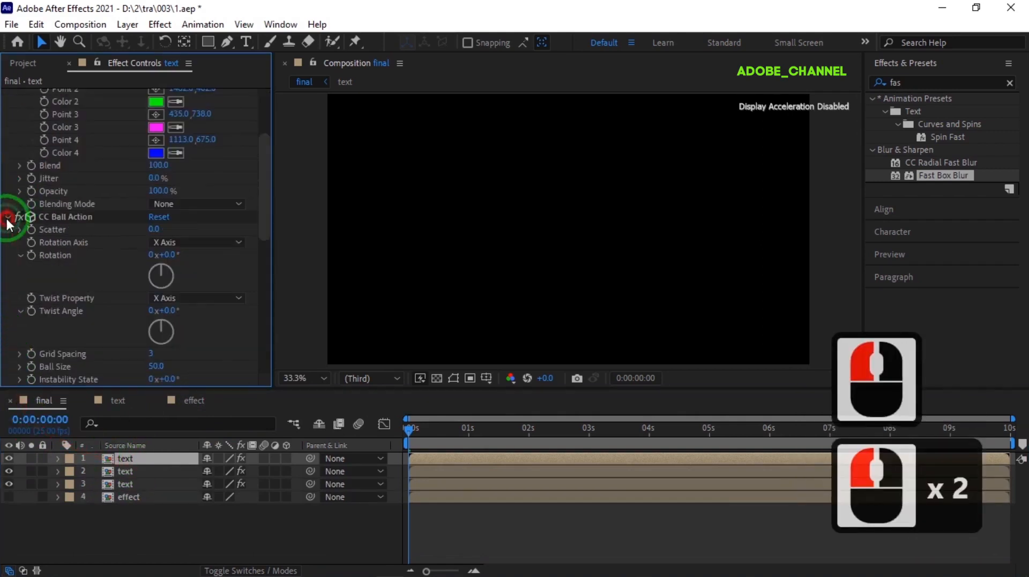
{"action": "left_click", "coordinate": [7, 217]}
{"action": "left_click", "coordinate": [7, 316]}
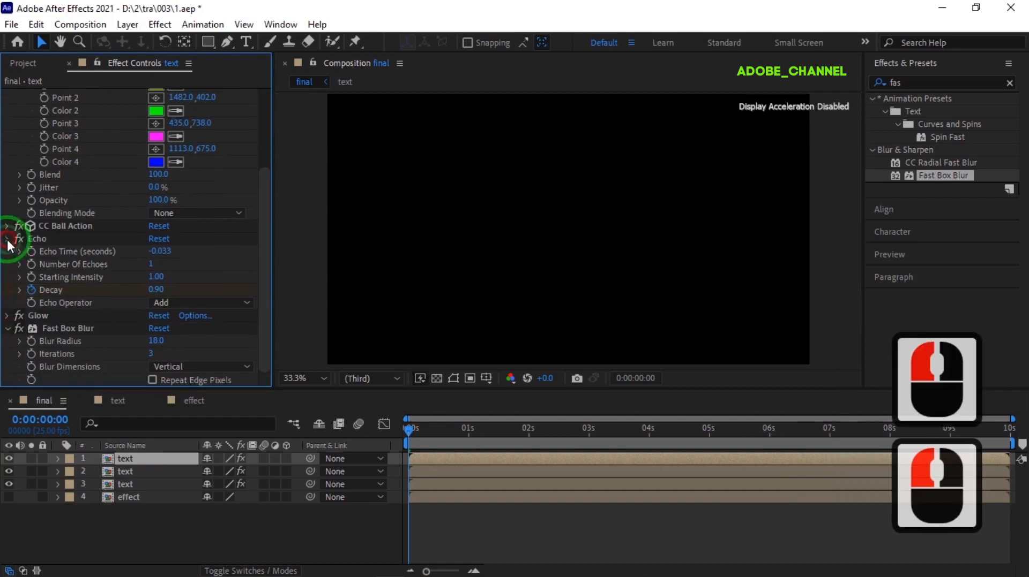
{"action": "left_click", "coordinate": [8, 240]}
{"action": "left_click", "coordinate": [8, 112]}
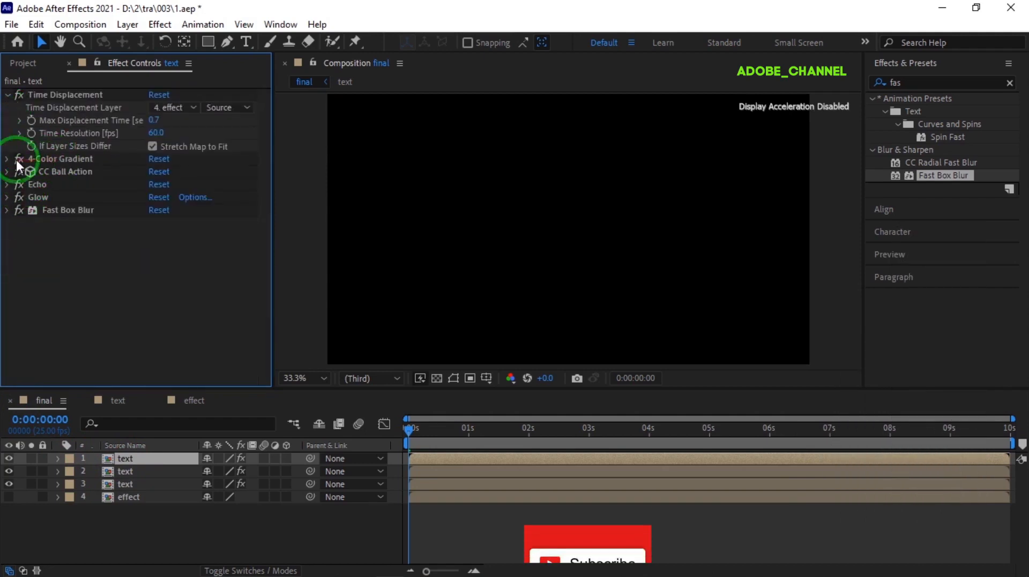
Disable every effect except Time Displacement on the top text layer and shift the layer to start at 0:00:00:02
{"action": "left_click", "coordinate": [18, 160]}
{"action": "left_click", "coordinate": [18, 172]}
{"action": "left_click", "coordinate": [19, 184]}
{"action": "left_click", "coordinate": [19, 197]}
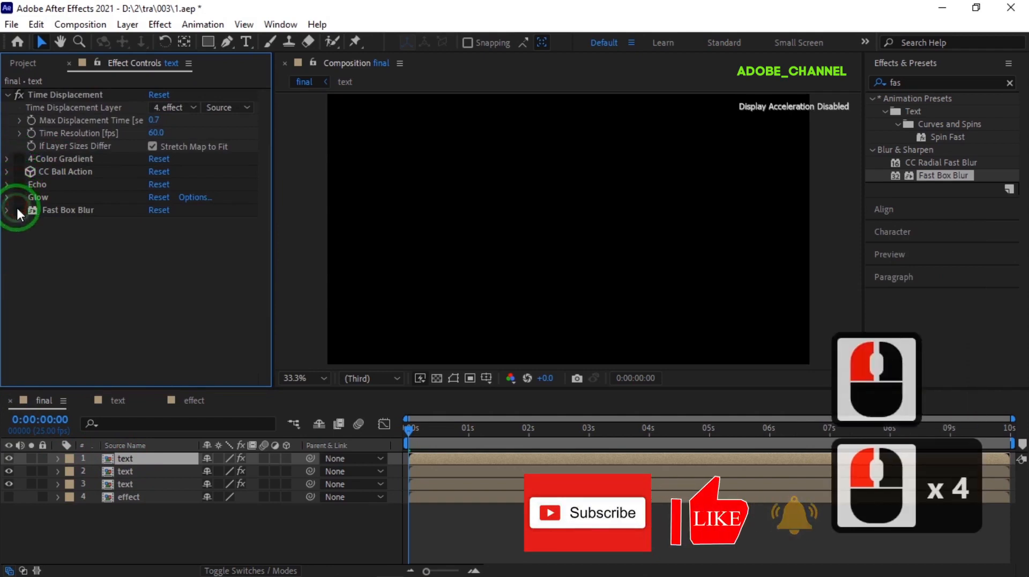
{"action": "left_click", "coordinate": [416, 430]}
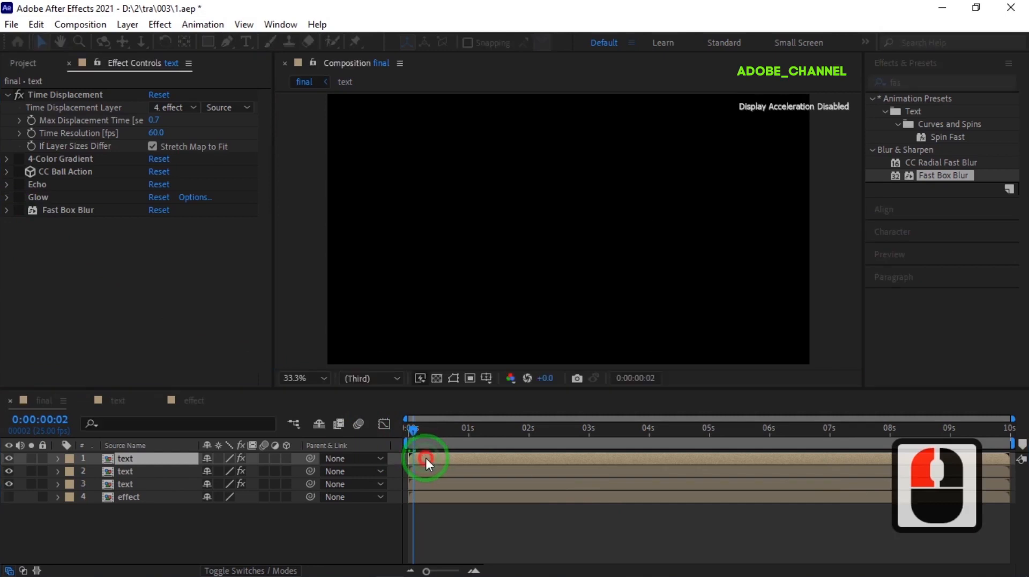
{"action": "left_click", "coordinate": [425, 458]}
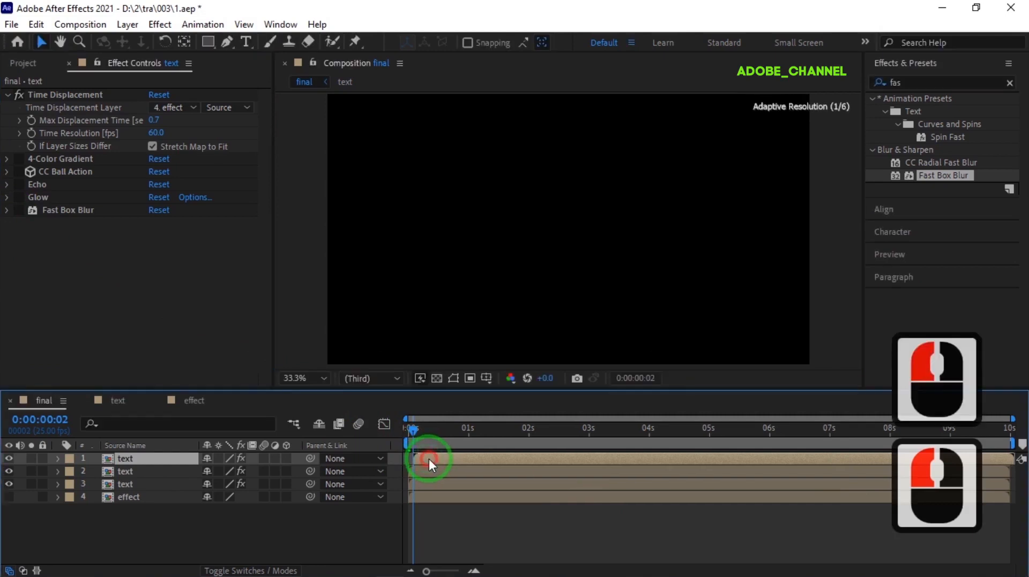
Set the Fast Box Blur's Blur Radius to 20 on the second text layer
{"action": "left_click", "coordinate": [153, 470]}
{"action": "left_click_drag", "start_coordinate": [265, 182], "coordinate": [265, 352]}
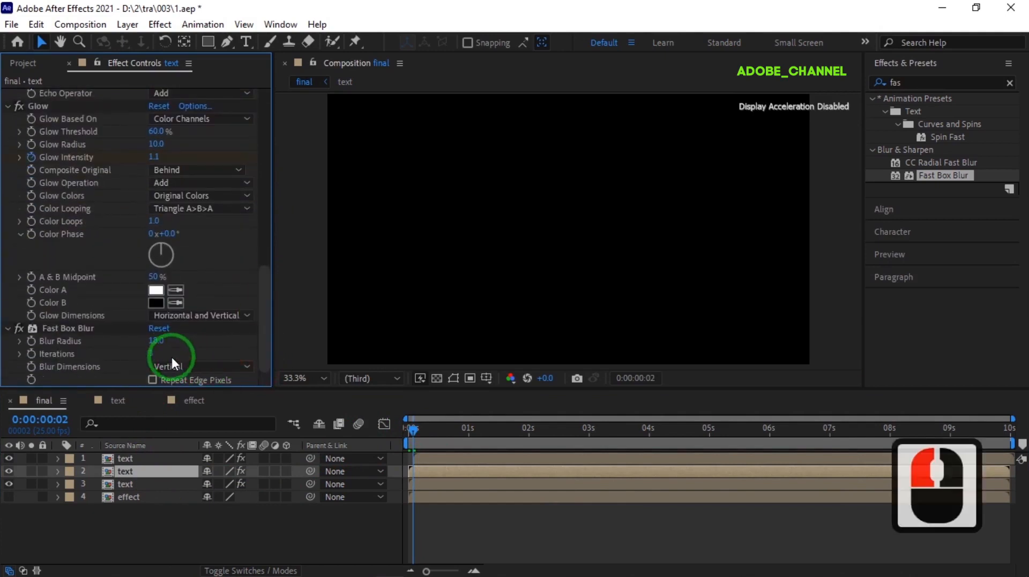
{"action": "left_click", "coordinate": [155, 341]}
{"action": "type", "text": "20"}
{"action": "key", "text": "Return"}
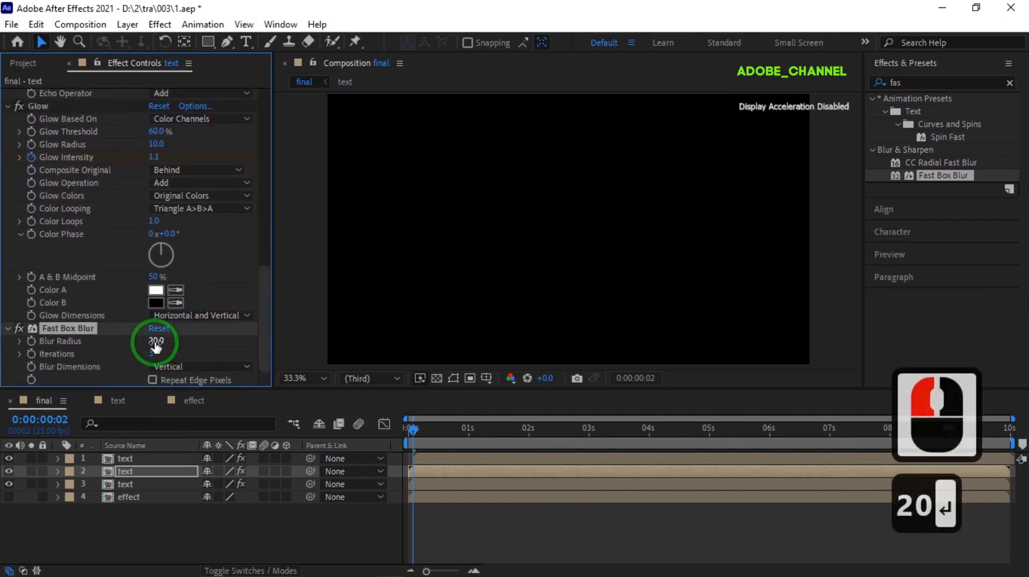
Add an adjustment layer, place it at the top of the layer stack and rename it noise
{"action": "right_click", "coordinate": [208, 532]}
{"action": "mouse_move", "coordinate": [375, 356]}
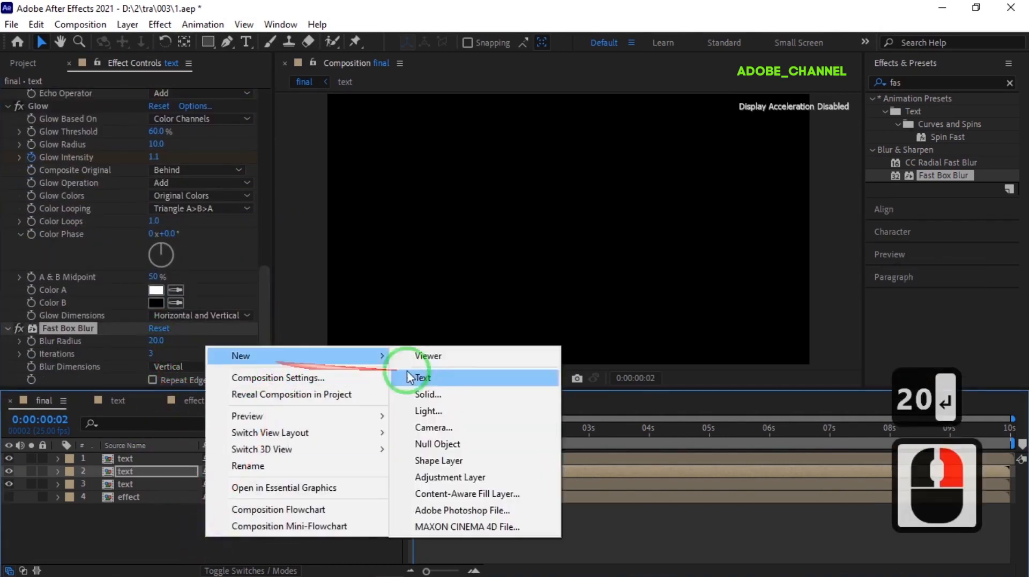
{"action": "left_click", "coordinate": [453, 478]}
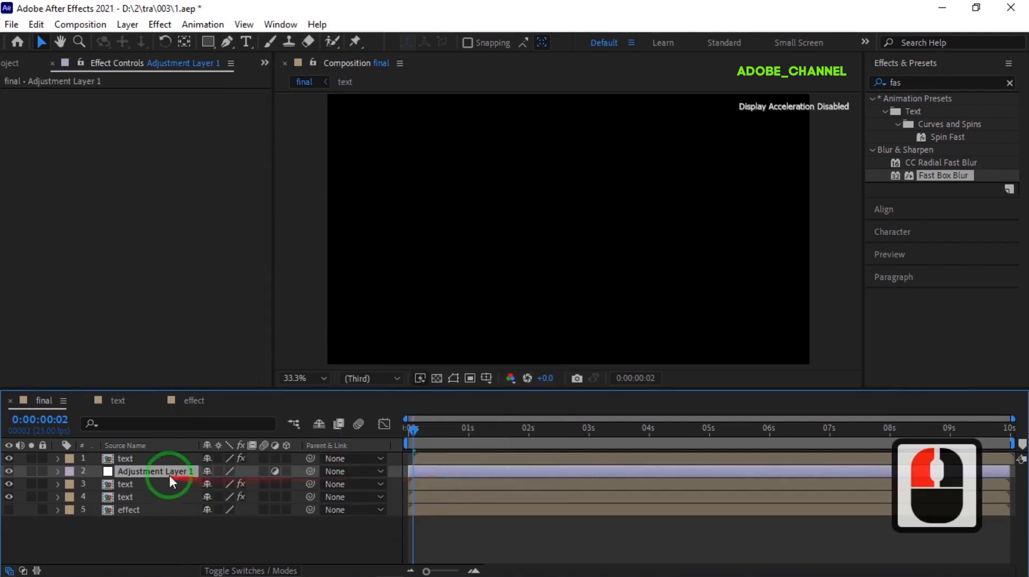
{"action": "left_click_drag", "start_coordinate": [171, 455], "coordinate": [172, 456]}
{"action": "right_click", "coordinate": [171, 457]}
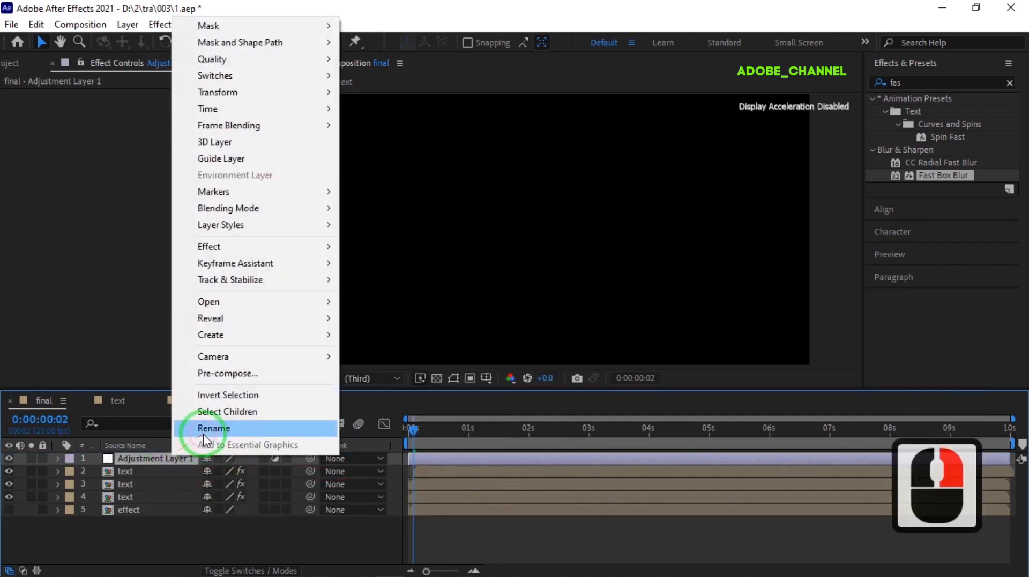
{"action": "left_click", "coordinate": [198, 427]}
{"action": "type", "text": "noise"}
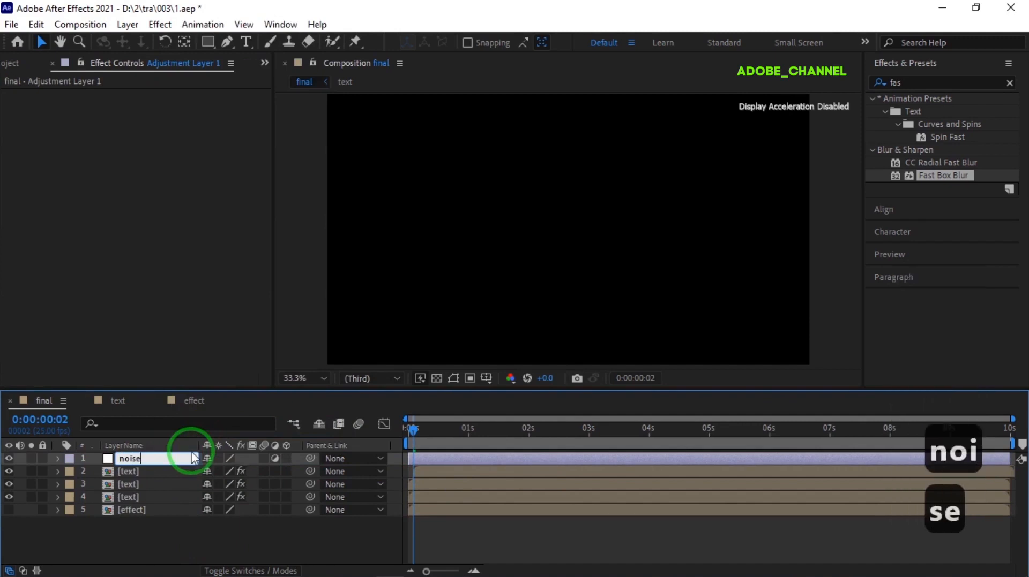
{"action": "key", "text": "Return"}
Find the Noise effect and apply it to the noise adjustment layer
{"action": "left_click", "coordinate": [869, 84]}
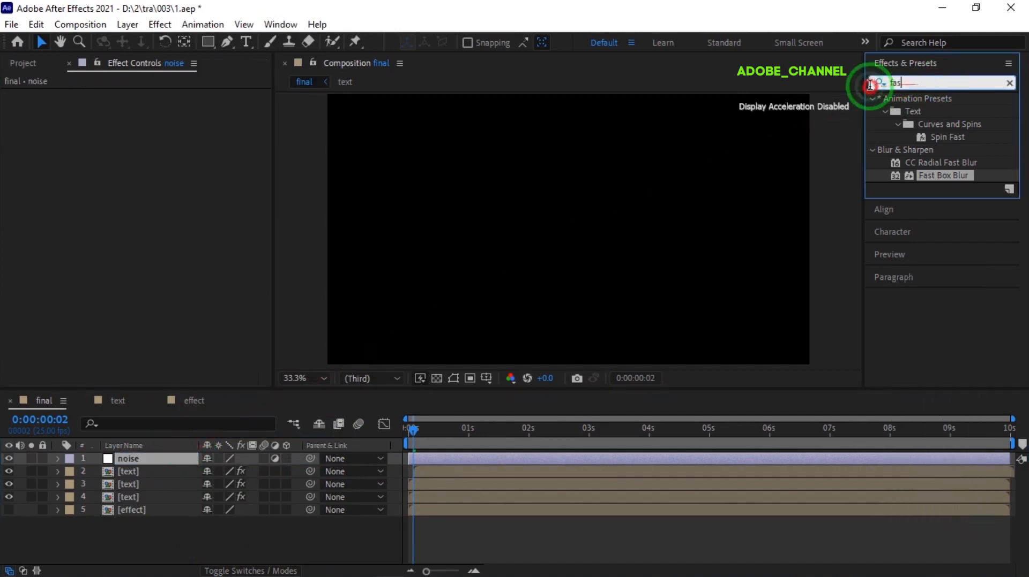
{"action": "left_click", "coordinate": [869, 85]}
{"action": "type", "text": "noise"}
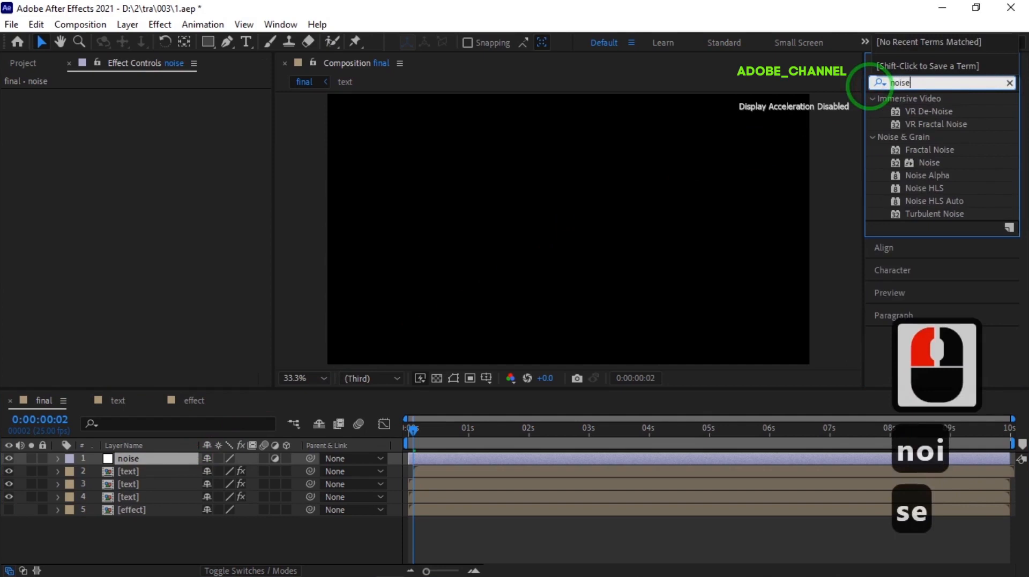
{"action": "double_click", "coordinate": [924, 160]}
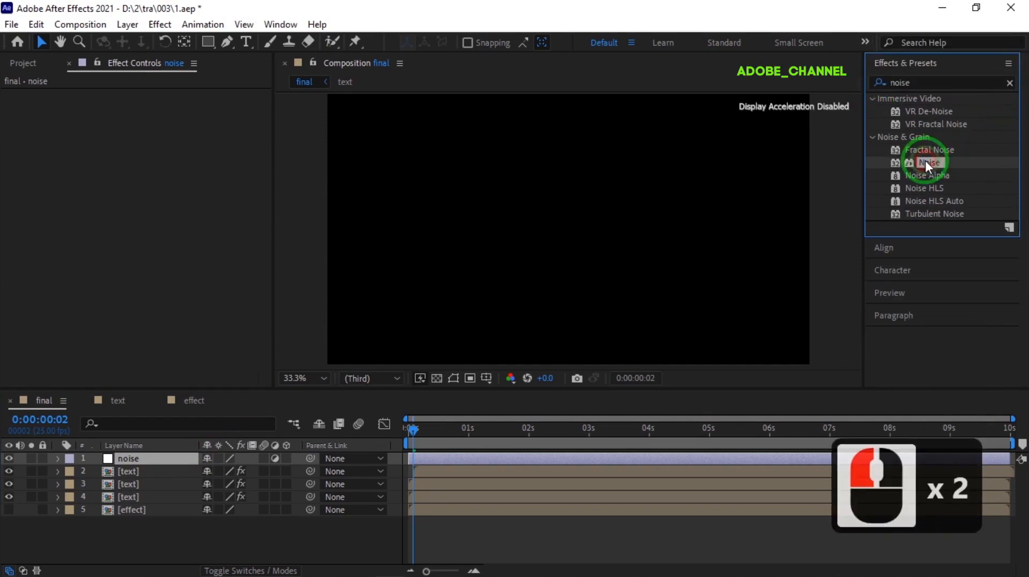
Turn off Use Color Noise and Clip Result Values, and set the Amount of Noise to 3%
{"action": "left_click", "coordinate": [153, 121]}
{"action": "left_click", "coordinate": [152, 133]}
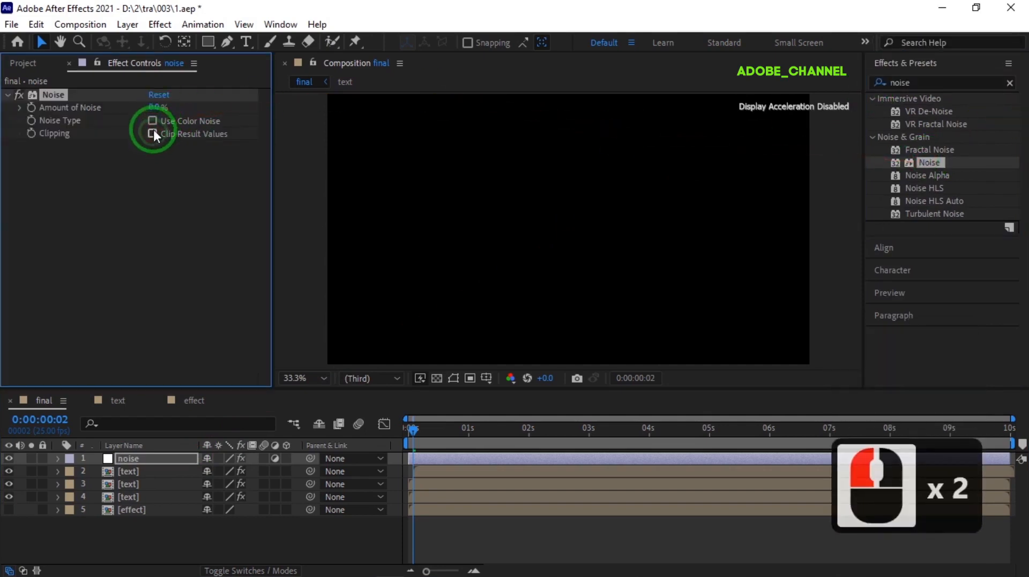
{"action": "left_click", "coordinate": [157, 107]}
{"action": "type", "text": "3"}
{"action": "key", "text": "Return"}
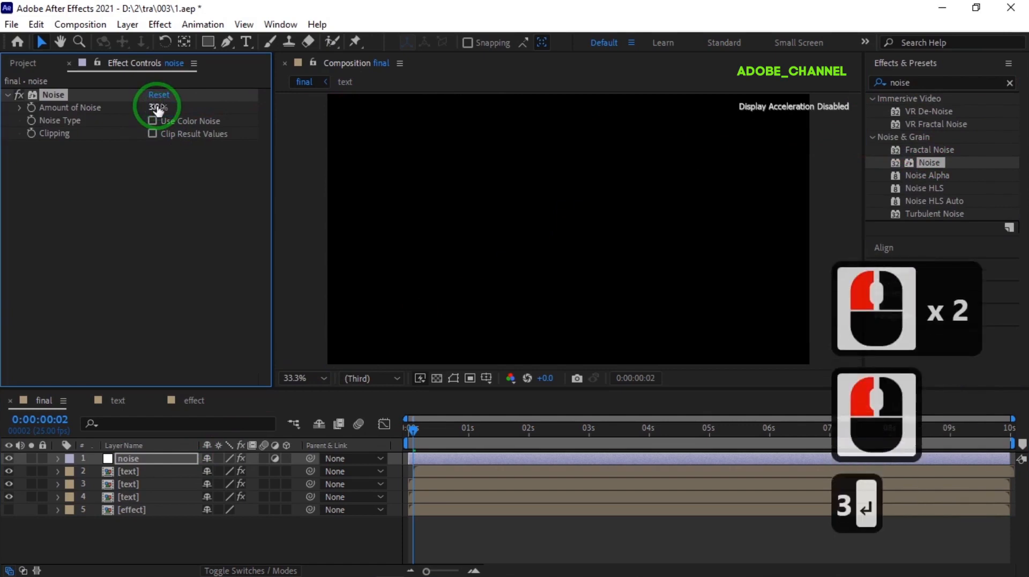
Create a new 1920 x 1080 px solid layer named bg
{"action": "right_click", "coordinate": [163, 536]}
{"action": "mouse_move", "coordinate": [233, 356]}
{"action": "left_click", "coordinate": [387, 396]}
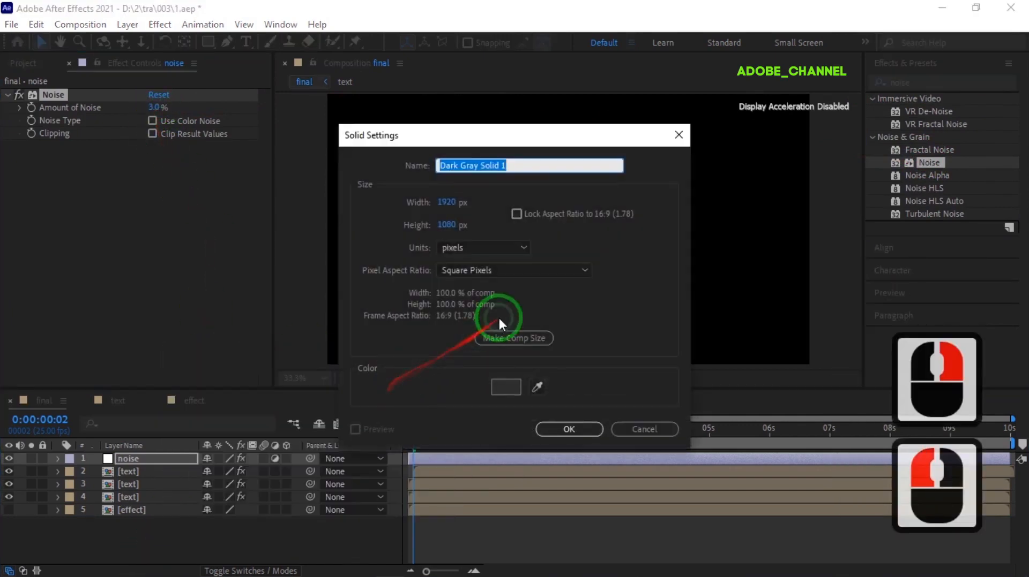
{"action": "type", "text": "bg"}
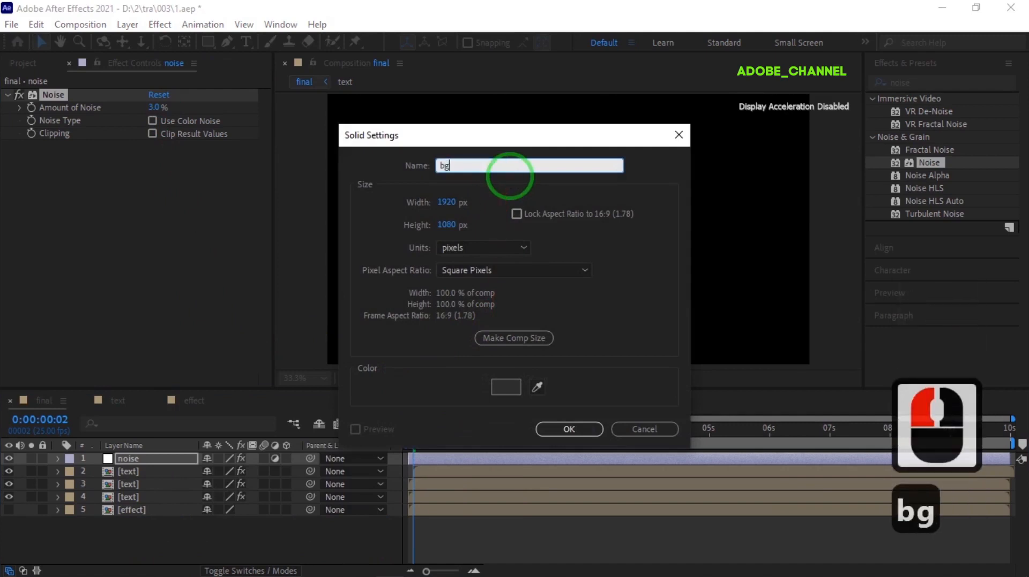
{"action": "left_click", "coordinate": [569, 430]}
Find the Gradient Ramp effect and apply it to the bg layer
{"action": "left_click", "coordinate": [872, 84]}
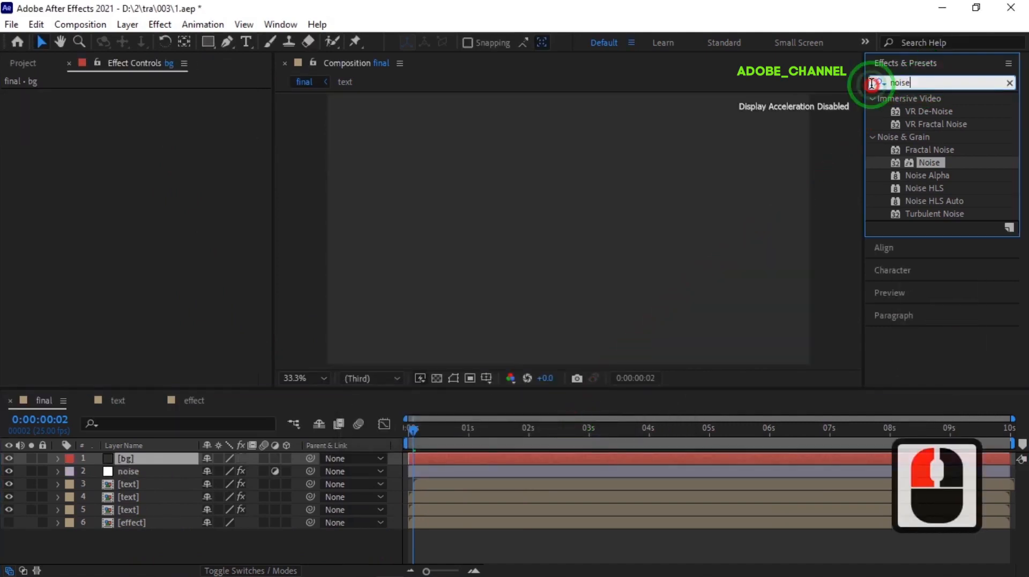
{"action": "left_click", "coordinate": [871, 85]}
{"action": "type", "text": "ramp"}
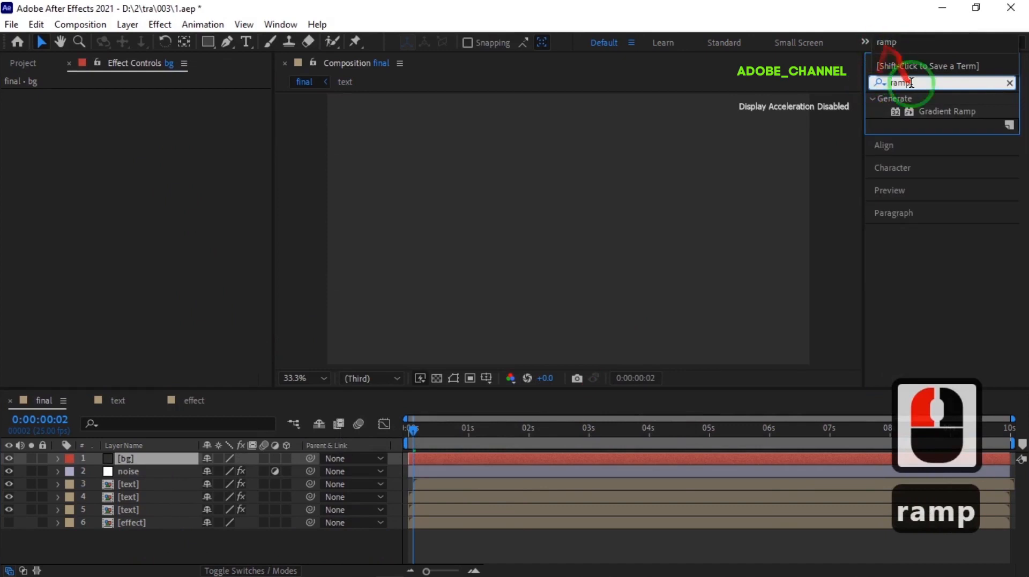
{"action": "double_click", "coordinate": [959, 110]}
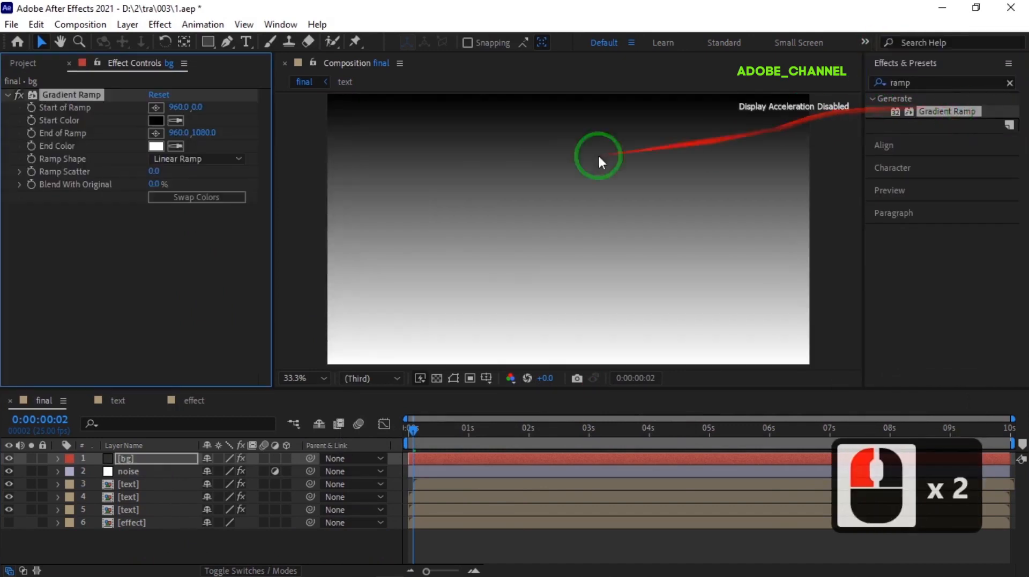
Set the Gradient Ramp's Start Color to a dark purple with hue 305°, saturation 96% and brightness 38%
{"action": "left_click", "coordinate": [156, 121]}
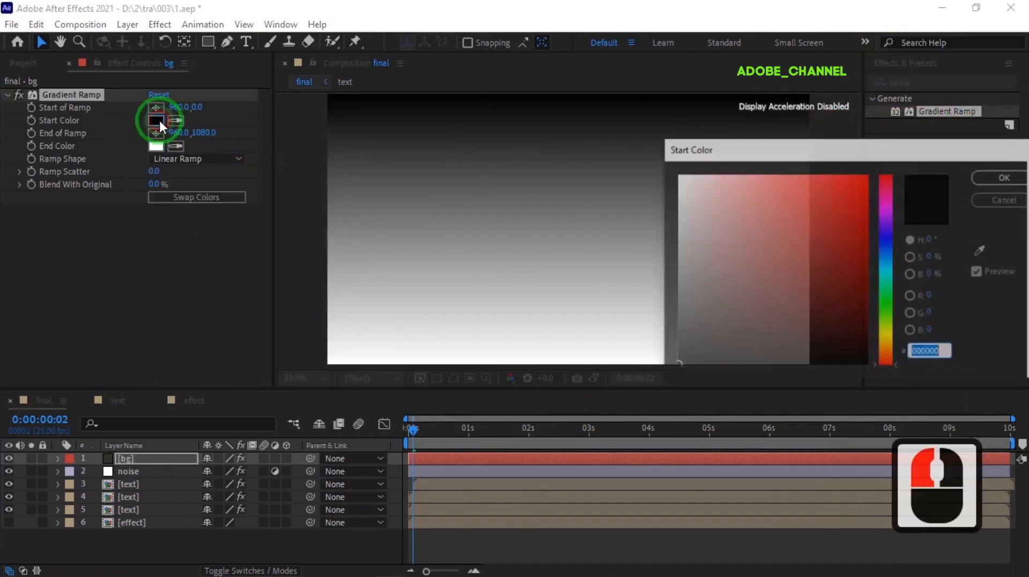
{"action": "left_click", "coordinate": [892, 203]}
{"action": "left_click", "coordinate": [858, 285]}
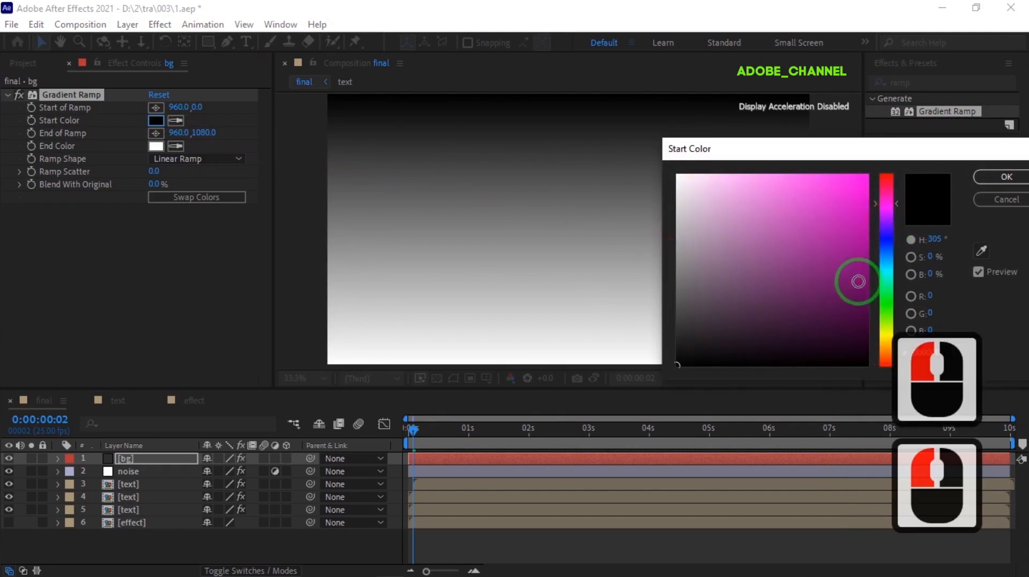
{"action": "left_click", "coordinate": [860, 292]}
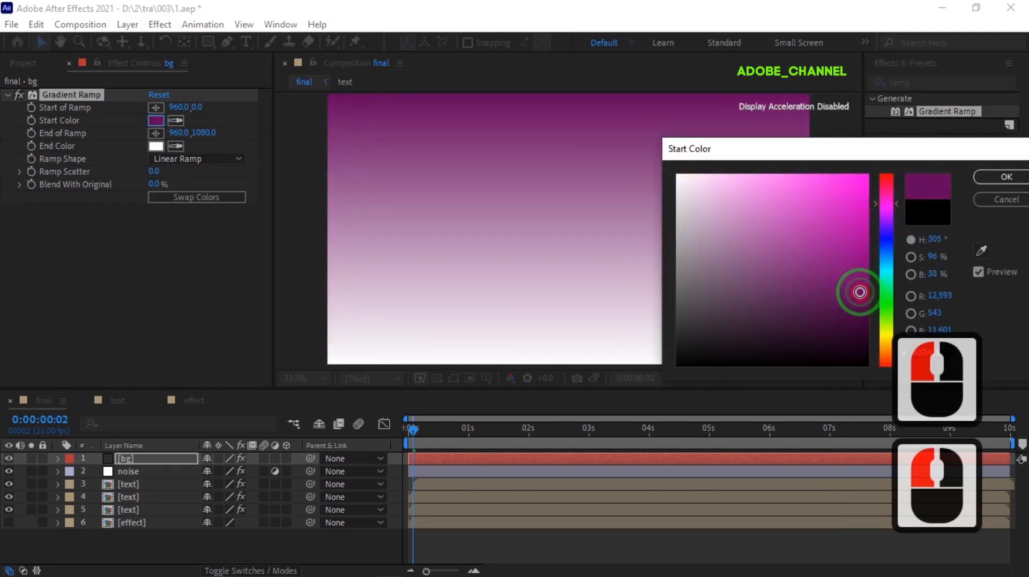
{"action": "left_click", "coordinate": [1014, 182]}
Set the Gradient Ramp's End Color to light blue A7AAF7
{"action": "left_click", "coordinate": [156, 146]}
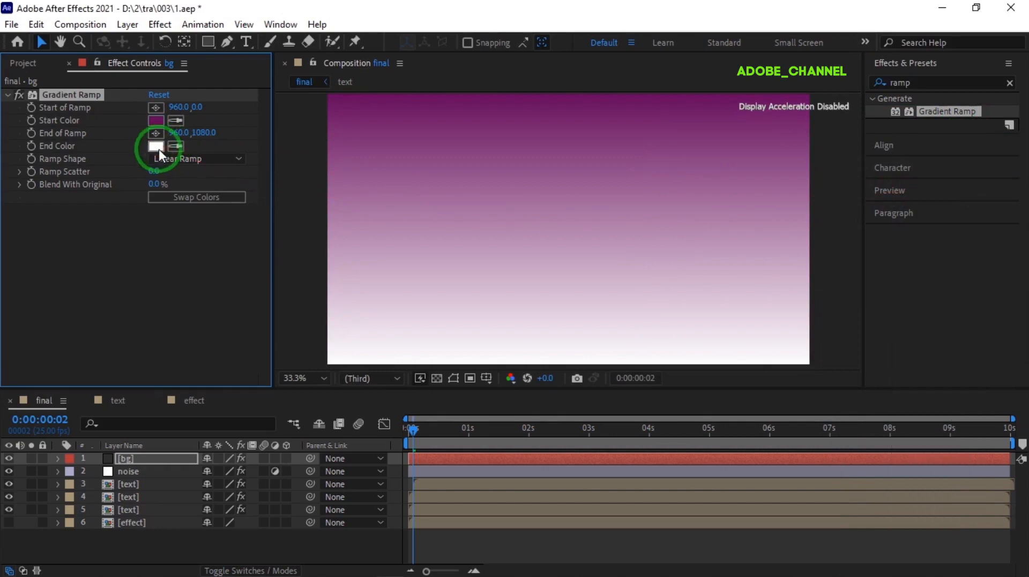
{"action": "left_click", "coordinate": [889, 243]}
{"action": "left_click", "coordinate": [741, 204]}
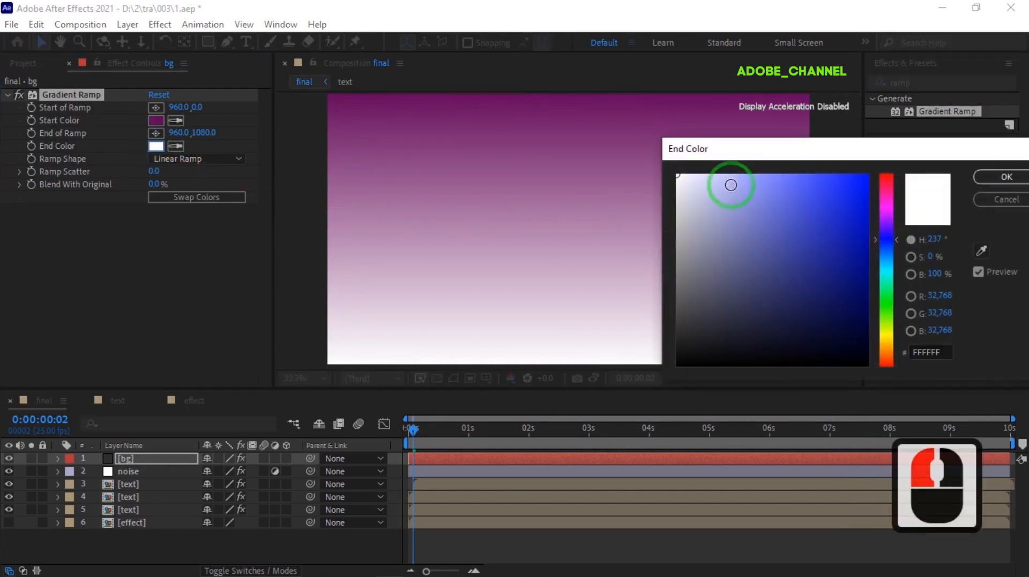
{"action": "left_click", "coordinate": [738, 180]}
{"action": "left_click", "coordinate": [1002, 181]}
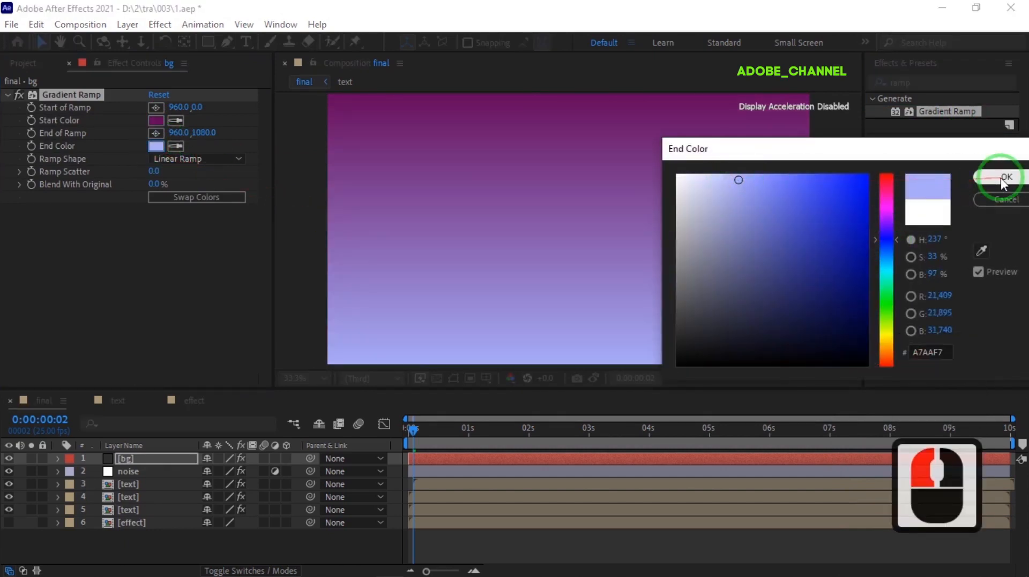
Change the Gradient Ramp's shape to Radial Ramp
{"action": "left_click", "coordinate": [189, 200]}
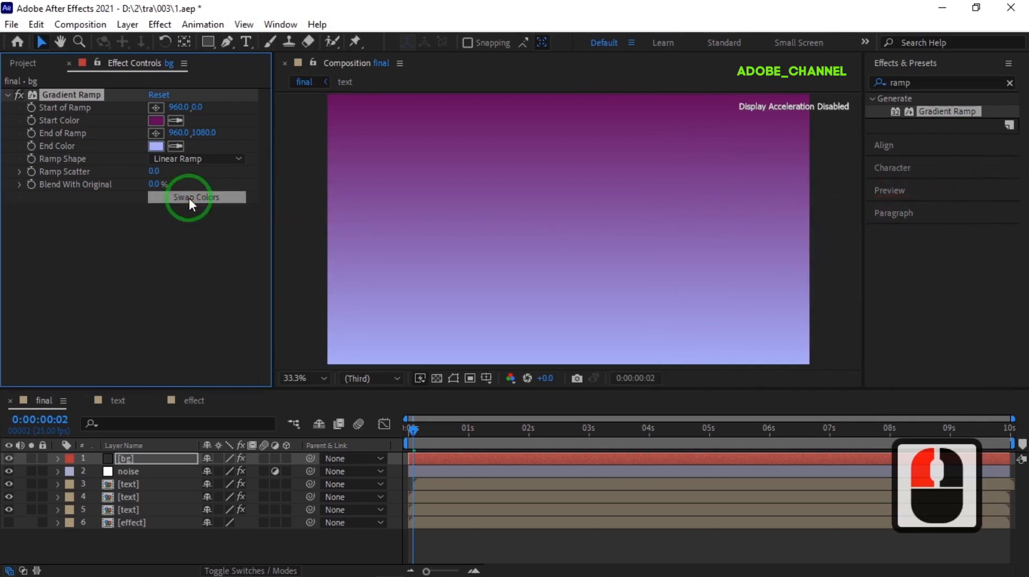
{"action": "left_click", "coordinate": [238, 158]}
{"action": "left_click", "coordinate": [224, 193]}
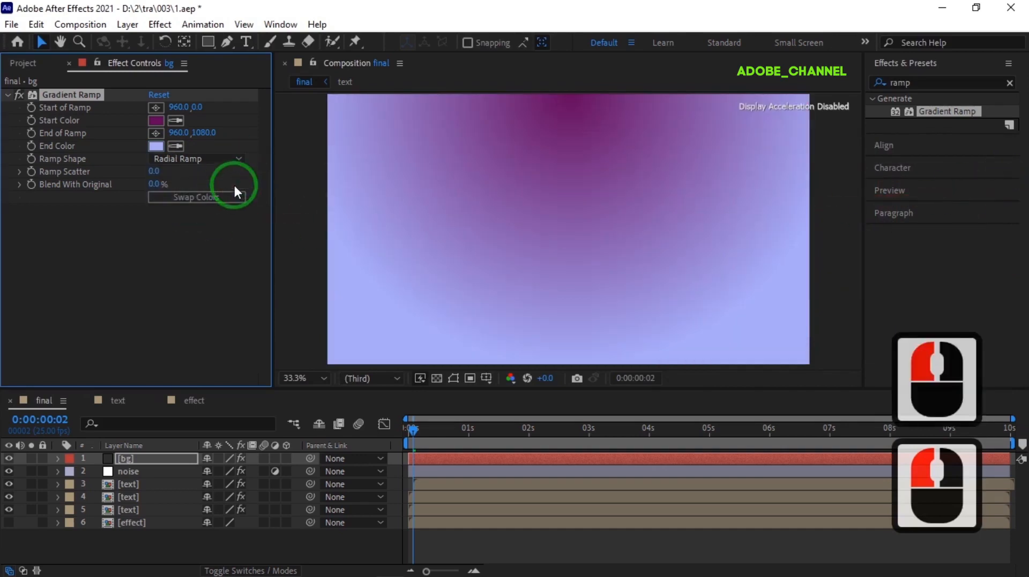
Set the Start of Ramp's Y value to 540 and the End of Ramp's Y value to 1885
{"action": "left_click", "coordinate": [193, 109]}
{"action": "type", "text": "5"}
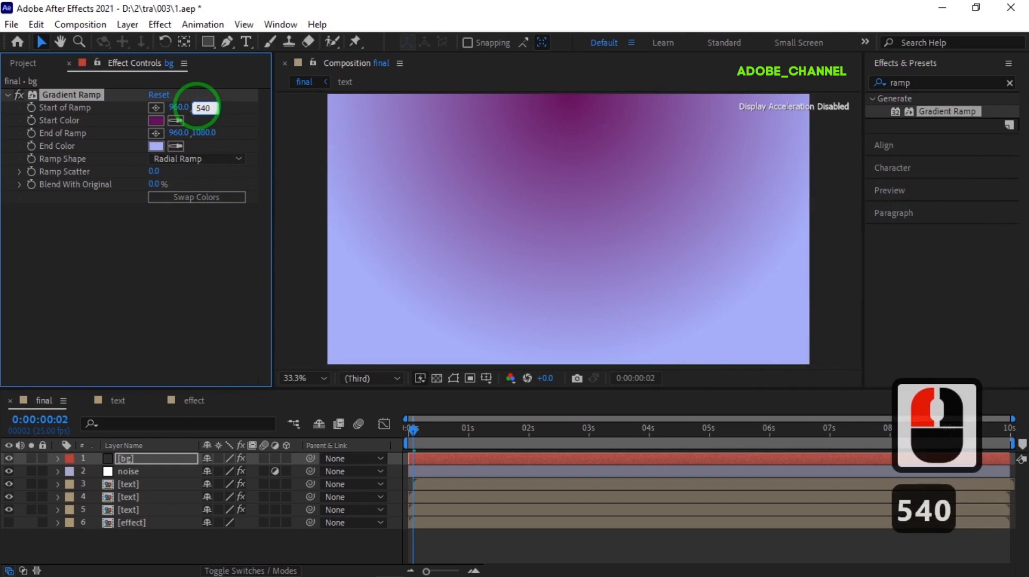
{"action": "type", "text": "40"}
{"action": "key", "text": "Return"}
{"action": "left_click_drag", "start_coordinate": [202, 134], "coordinate": [213, 155]}
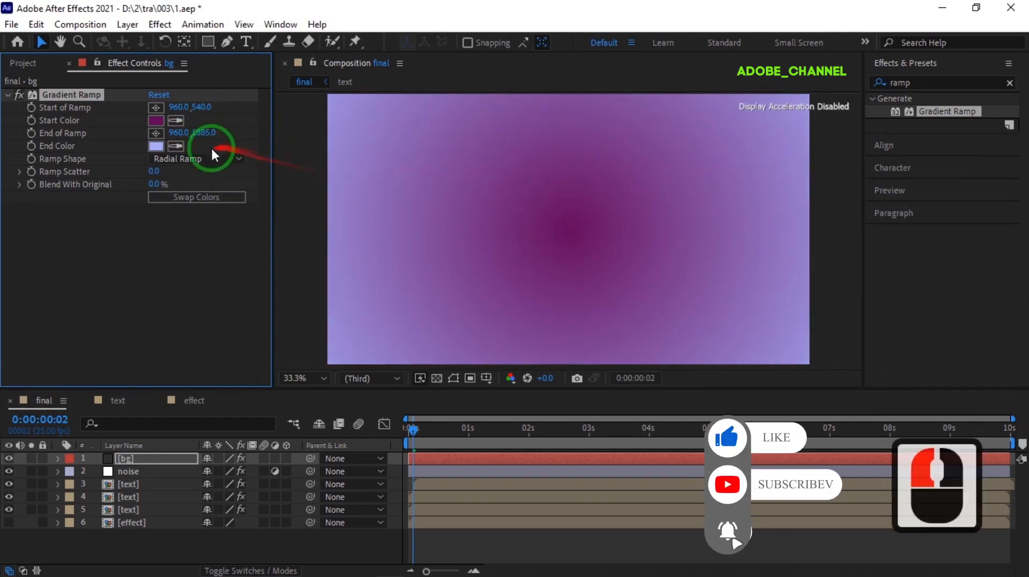
Swap the Gradient Ramp's start and end colors and move the bg layer to the bottom of the stack
{"action": "left_click", "coordinate": [198, 196]}
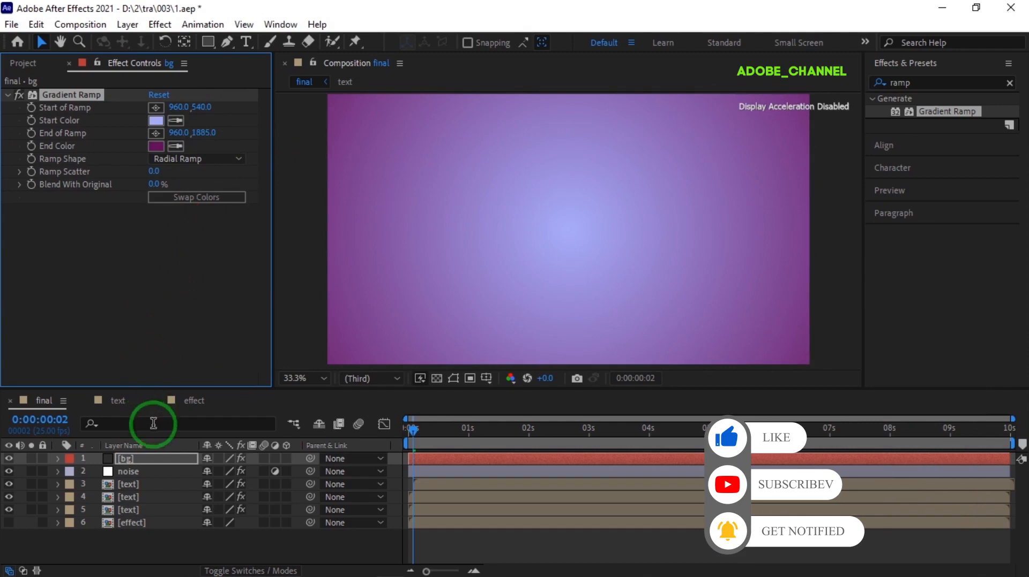
{"action": "left_click_drag", "start_coordinate": [152, 470], "coordinate": [144, 530]}
Shorten the work area to end at about 8.7 seconds and preview the animation from the start of the timeline
{"action": "left_click_drag", "start_coordinate": [1011, 444], "coordinate": [944, 451]}
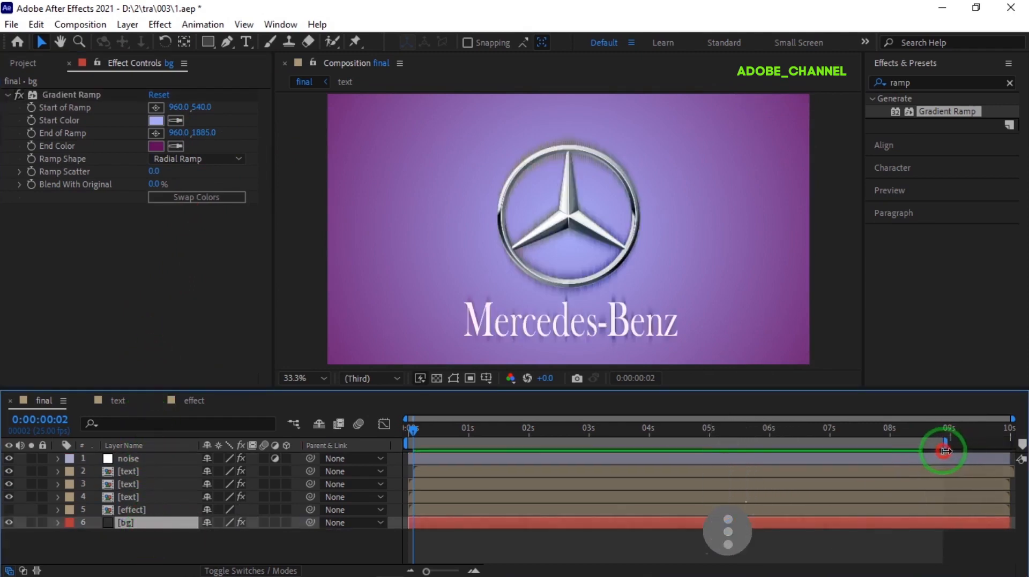
{"action": "left_click", "coordinate": [412, 430]}
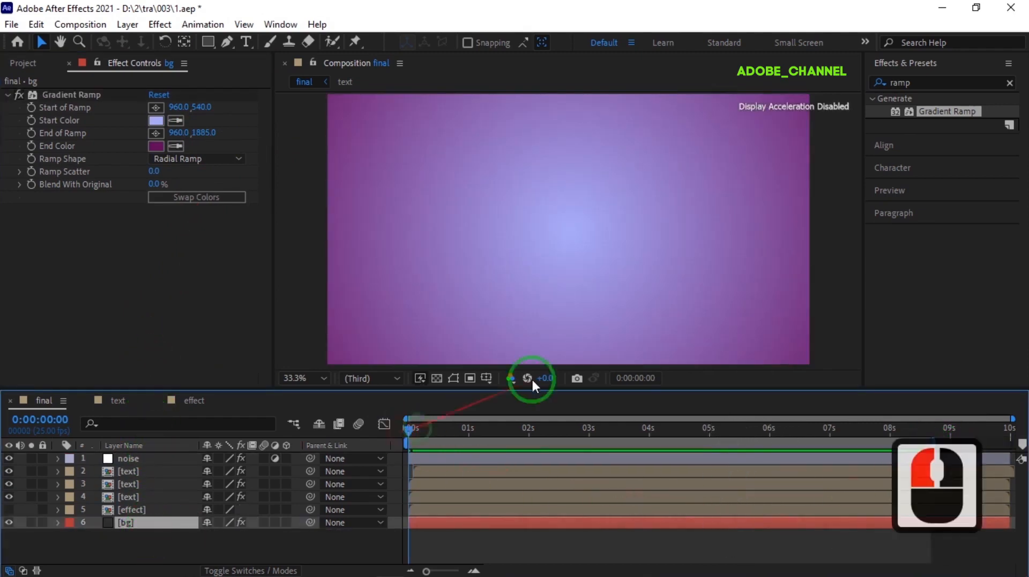
{"action": "left_click", "coordinate": [931, 189]}
{"action": "left_click", "coordinate": [939, 152]}
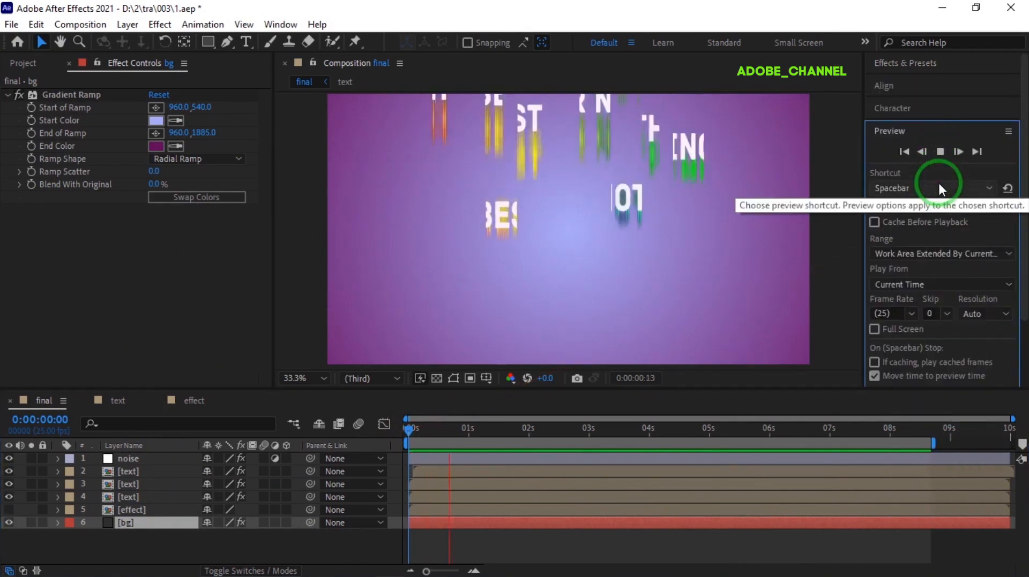